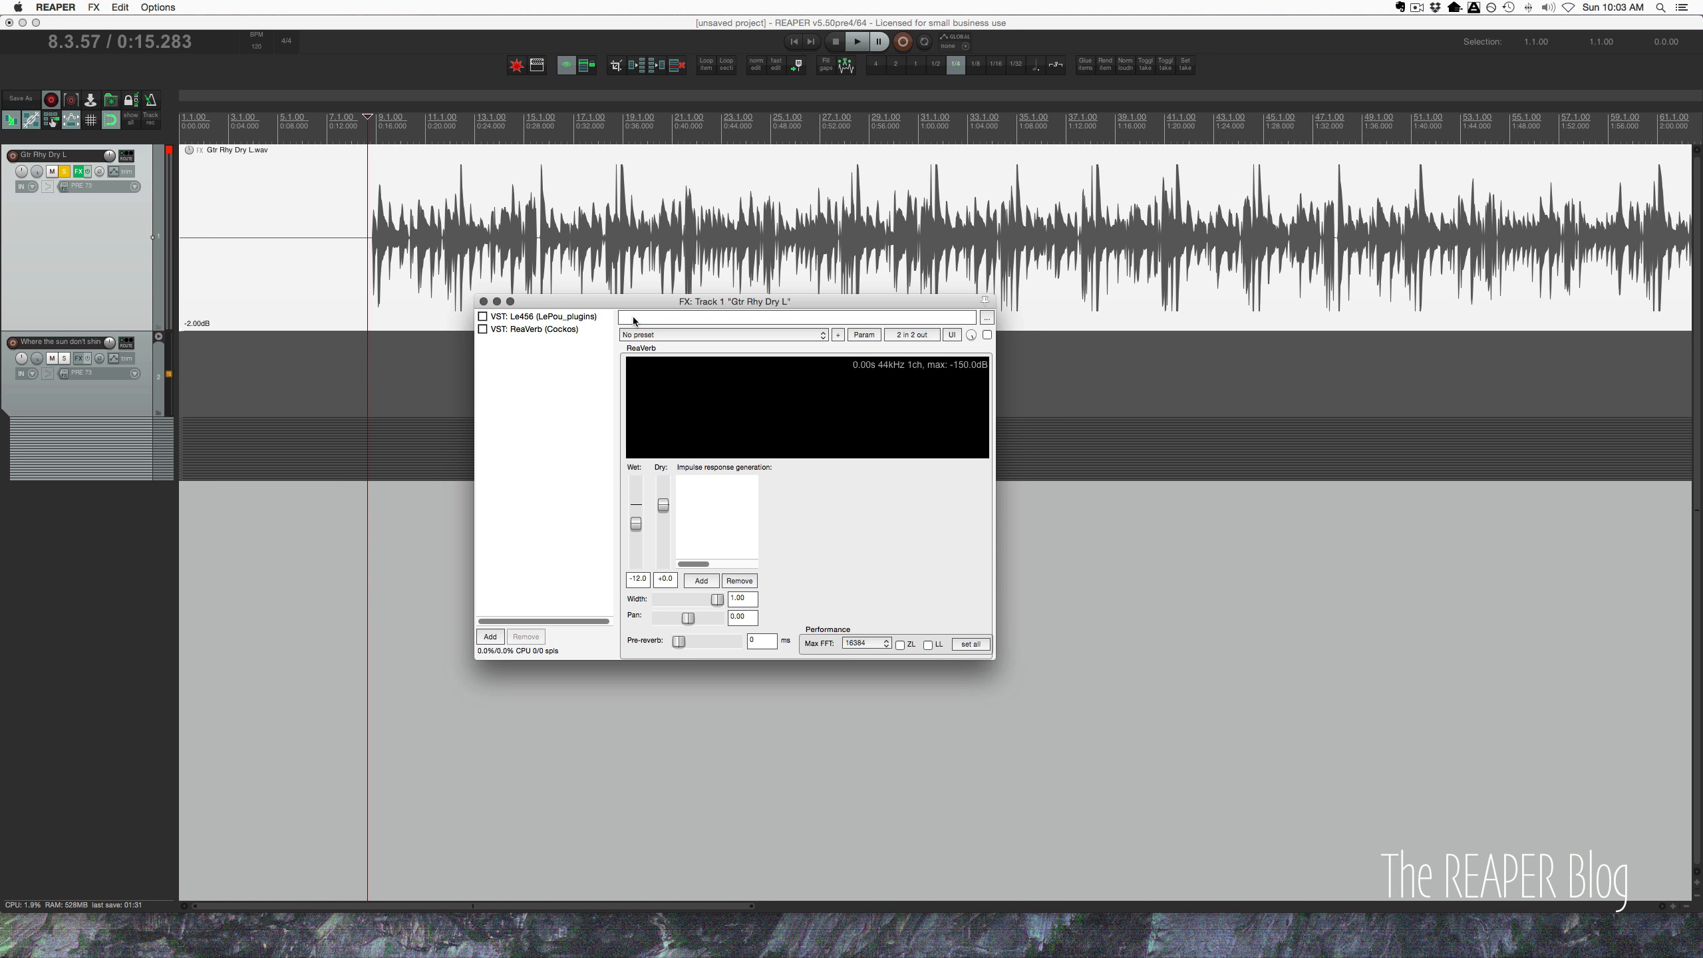
Step: Play back the unprocessed guitar track from where its audio begins, then stop playback
drag(607, 302, 597, 368)
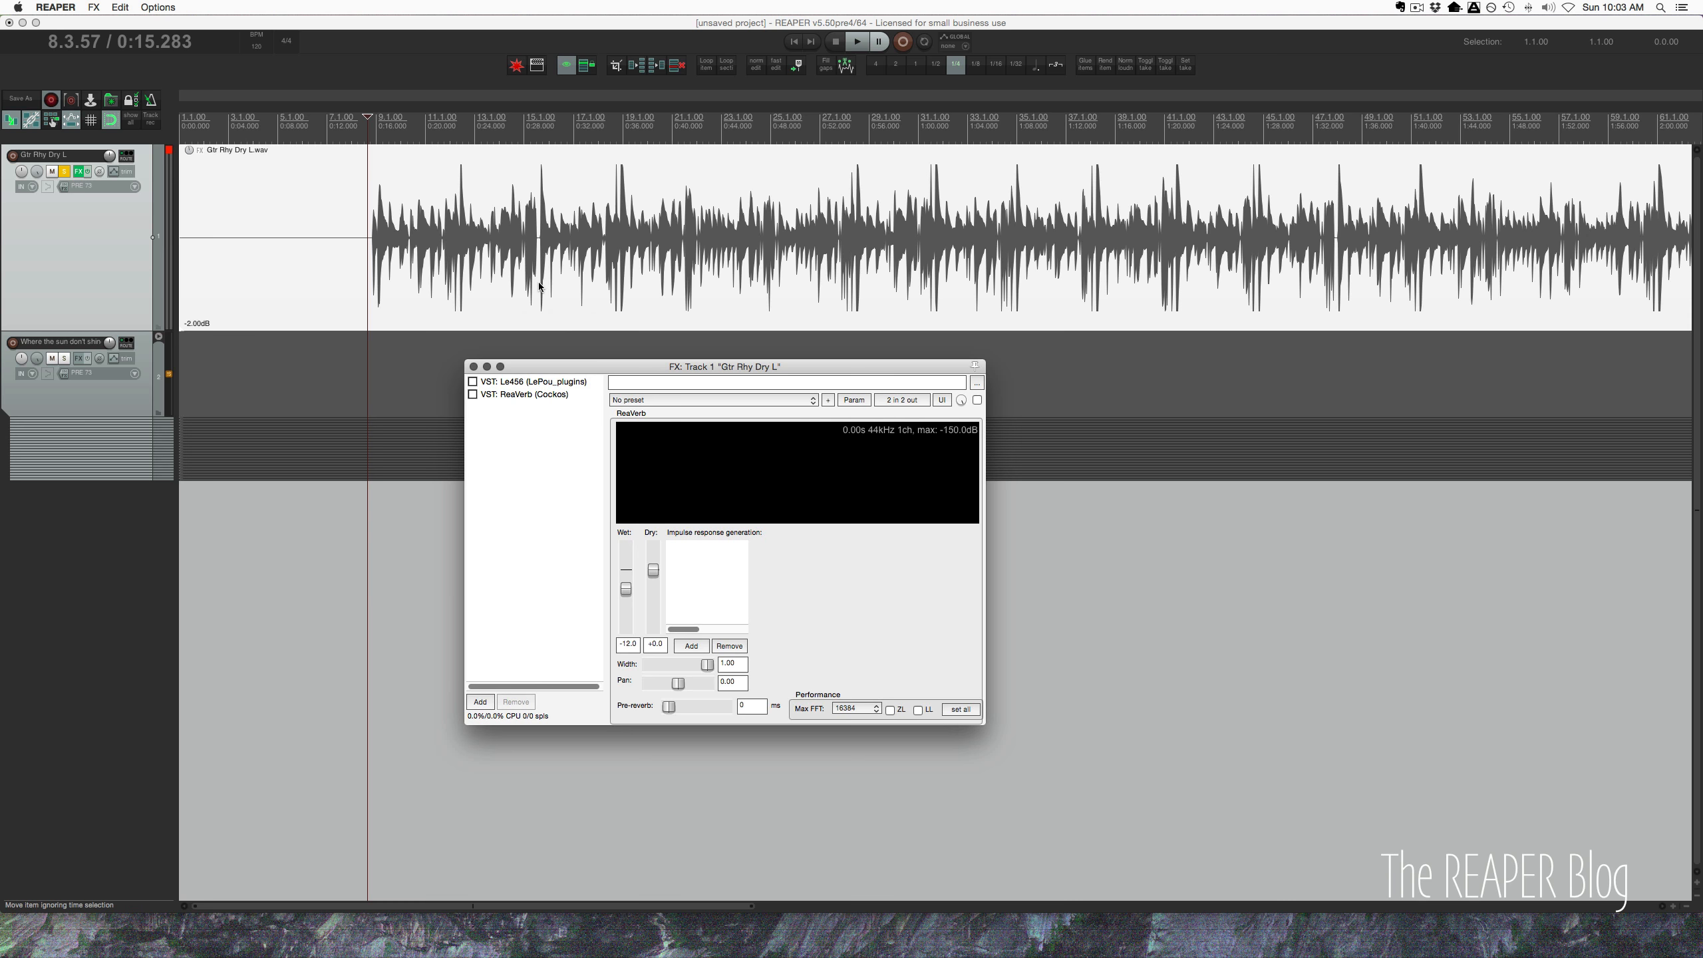
click(485, 304)
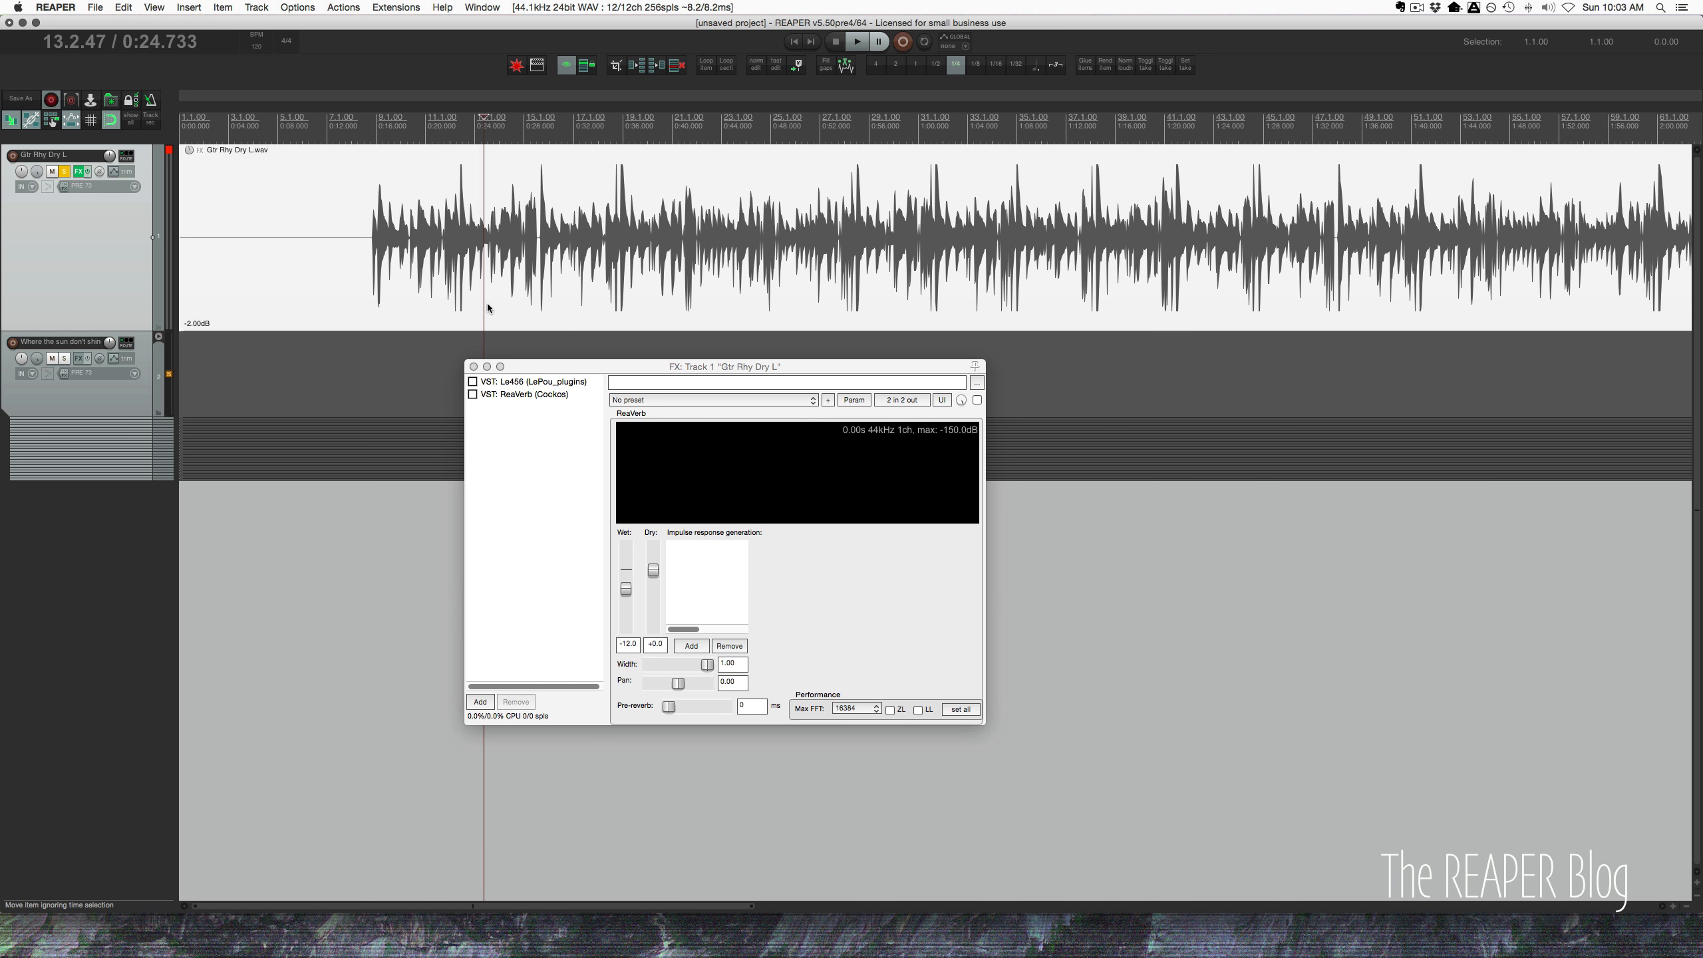
click(370, 275)
key(space)
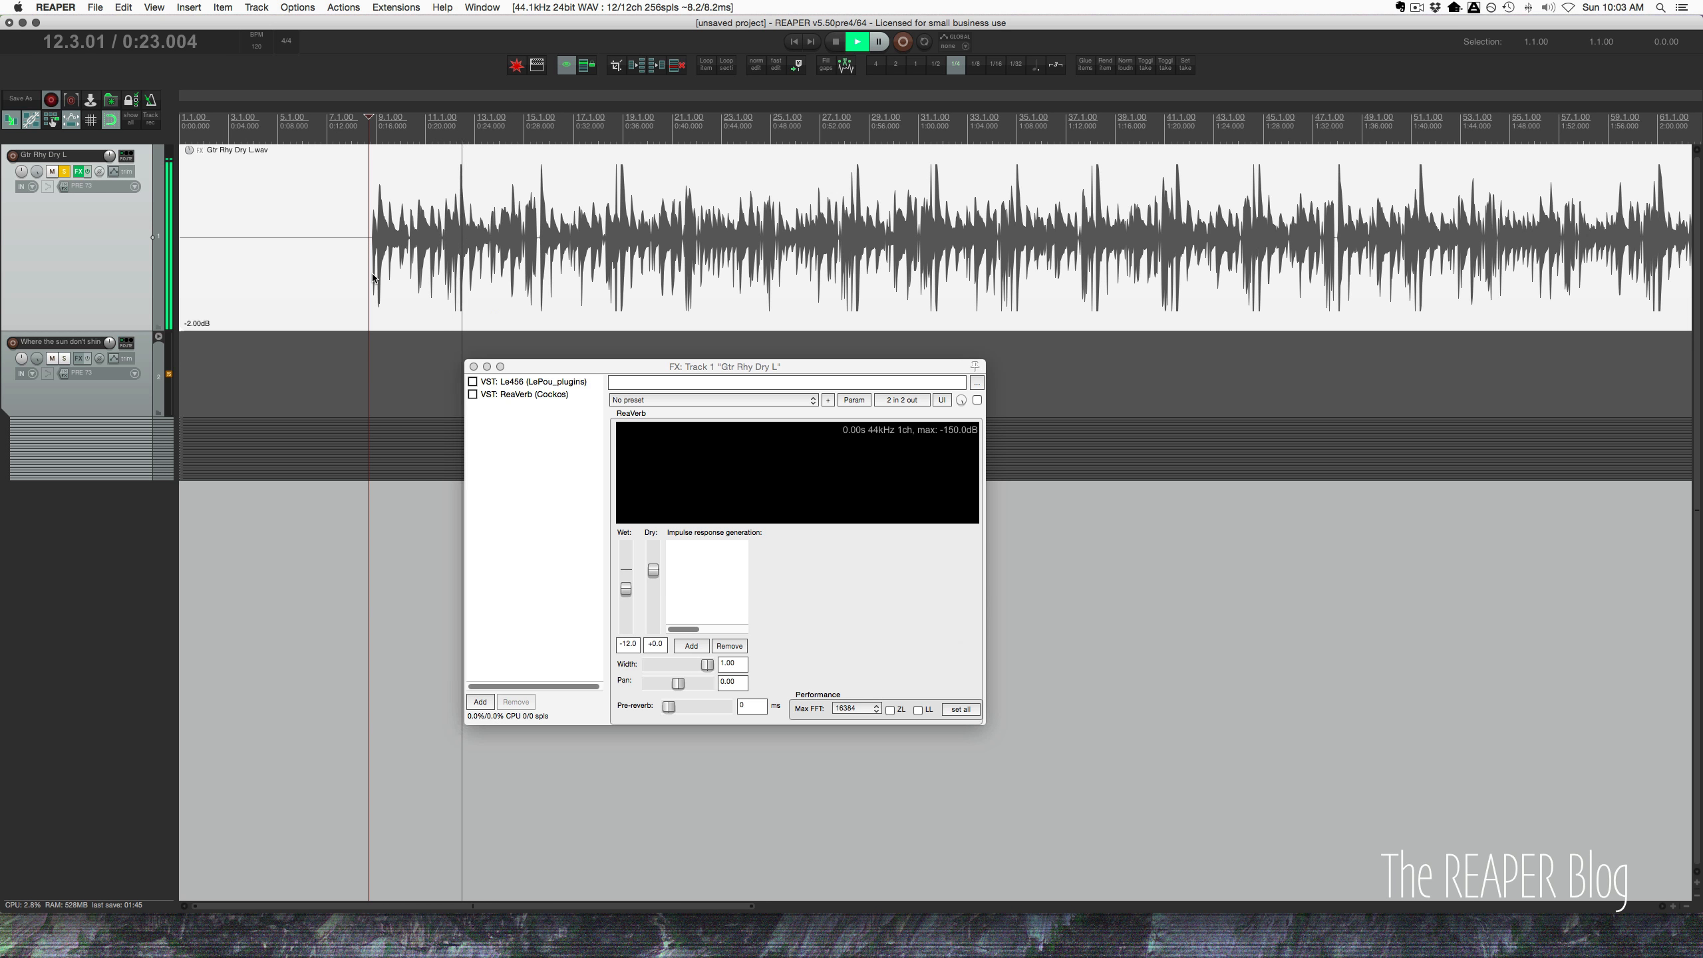
key(space)
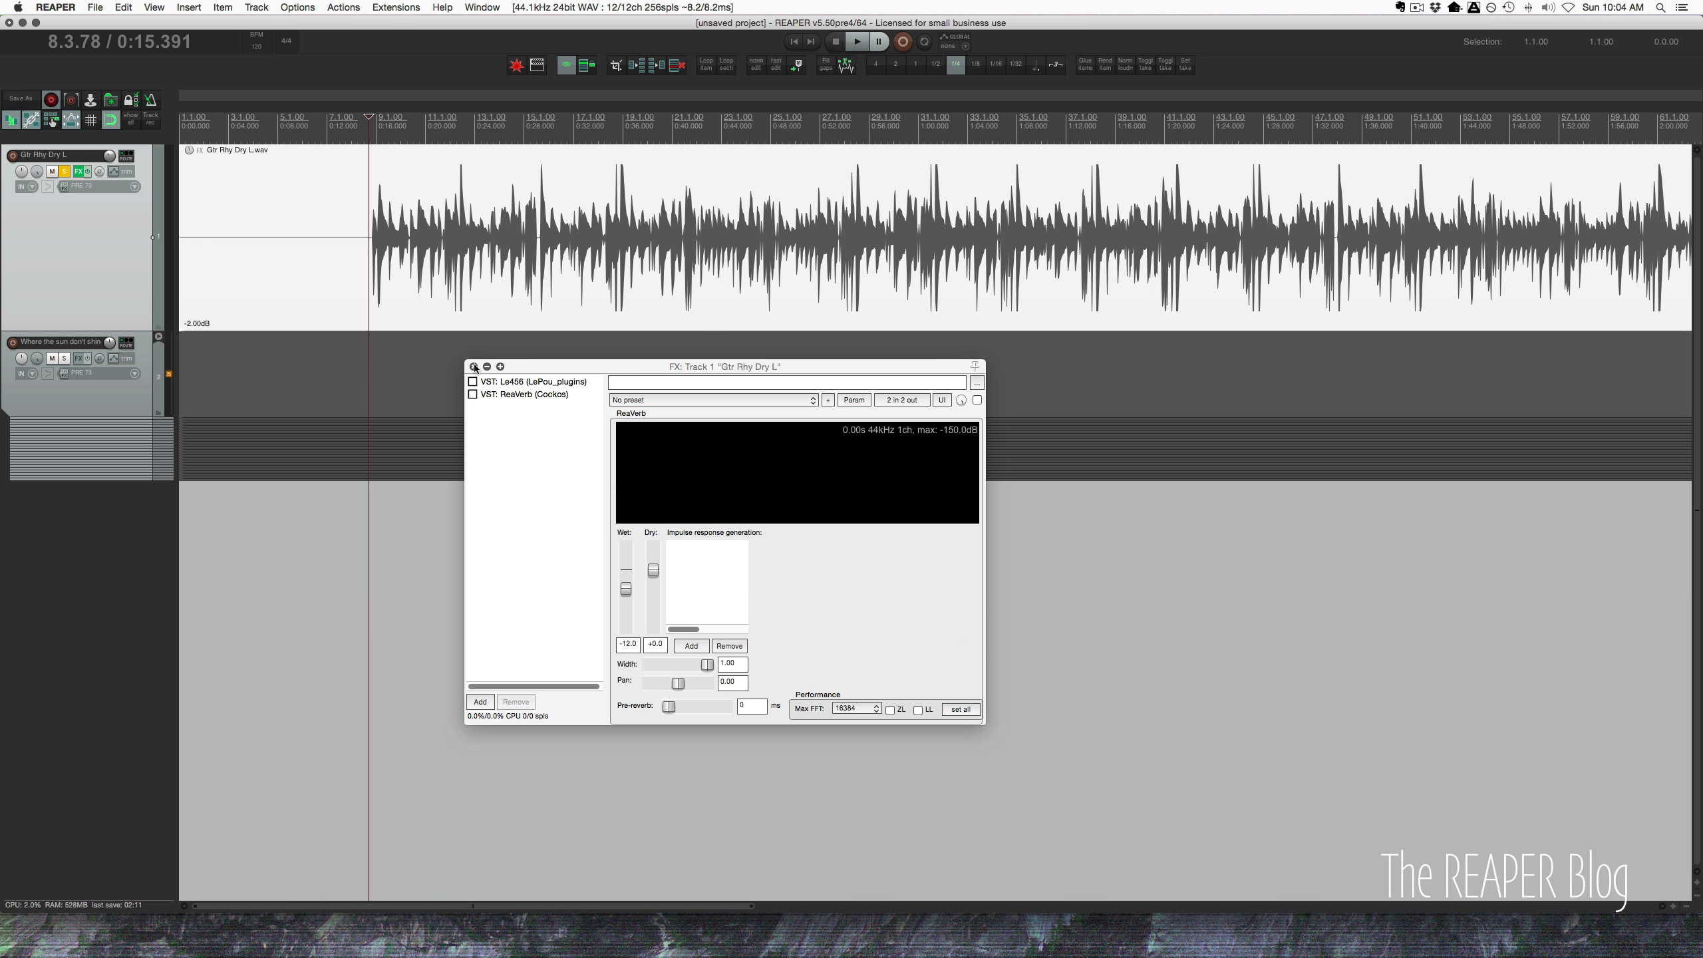
Step: Show the Le456 amp's controls, select channel A on Low Gain, and switch channel B from Clean to Crunch
click(524, 444)
click(530, 383)
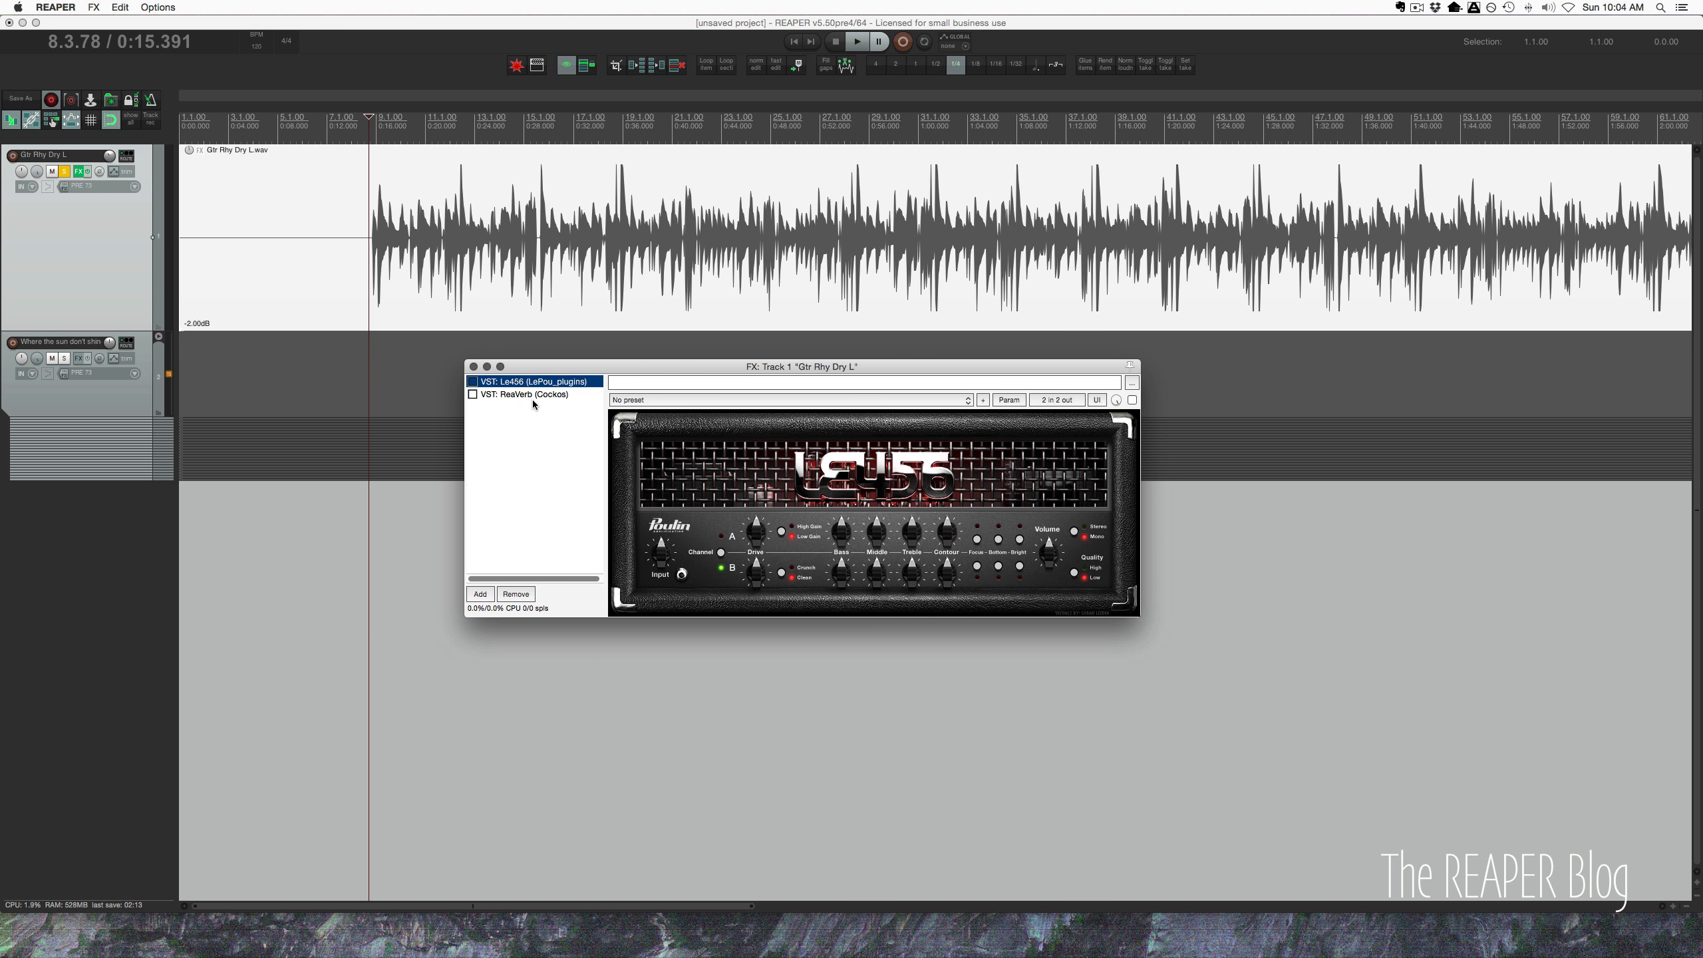
drag(676, 367, 631, 360)
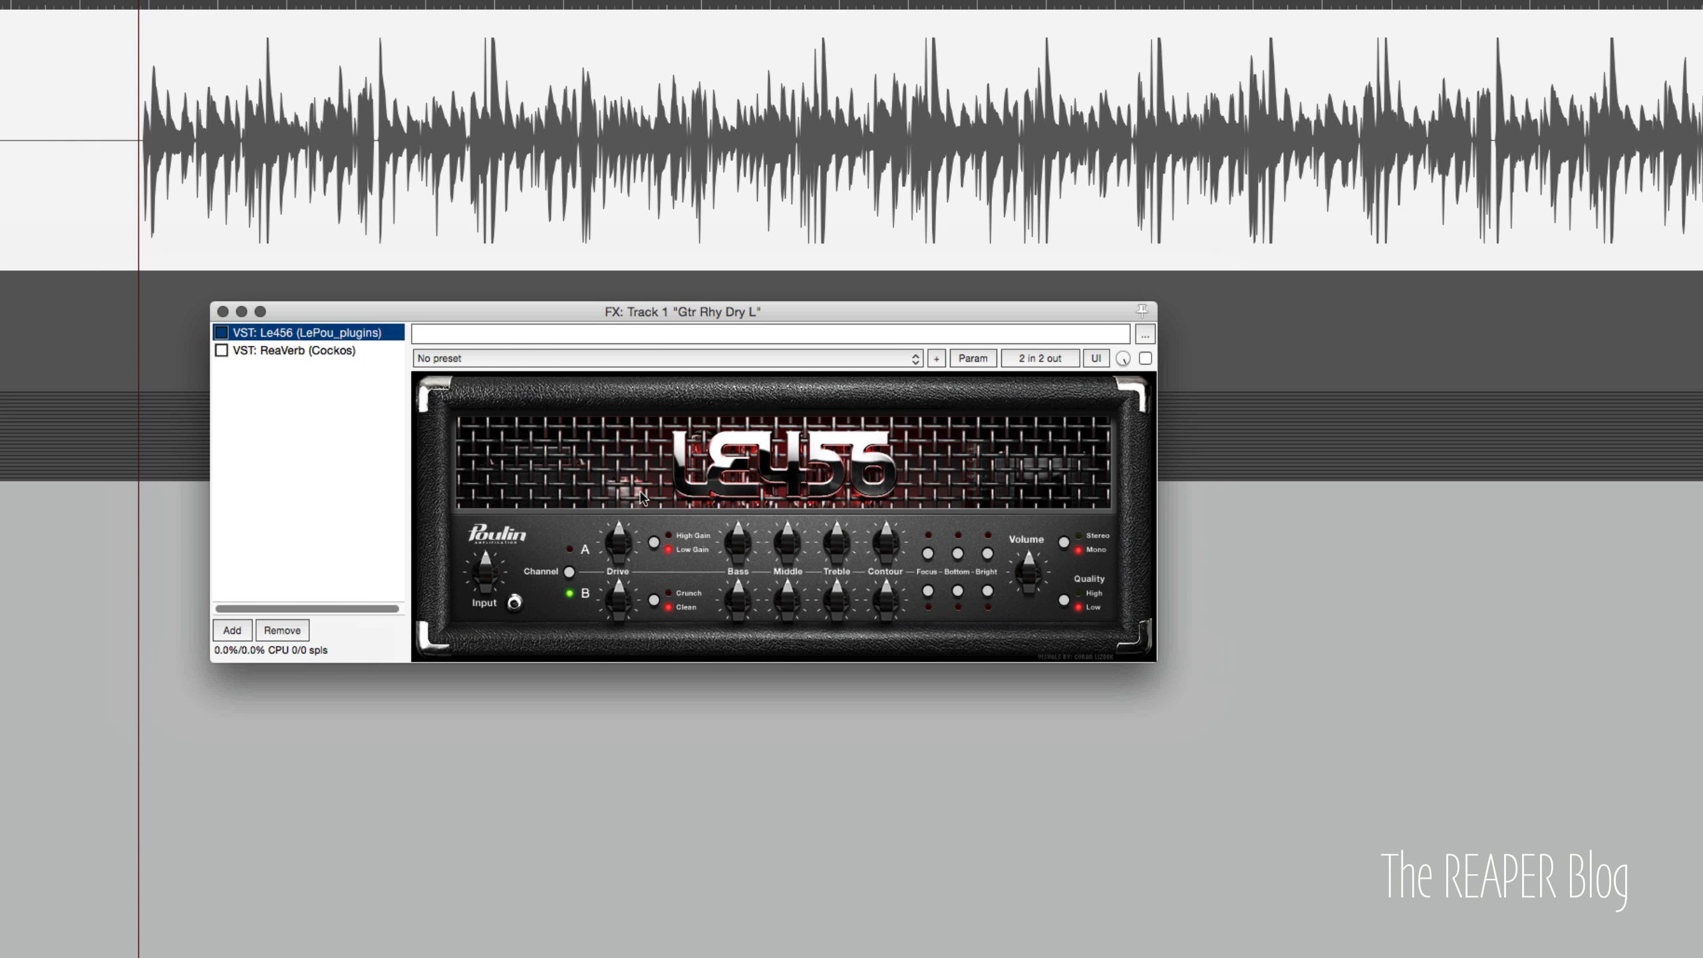
click(570, 571)
click(654, 542)
click(654, 544)
click(654, 600)
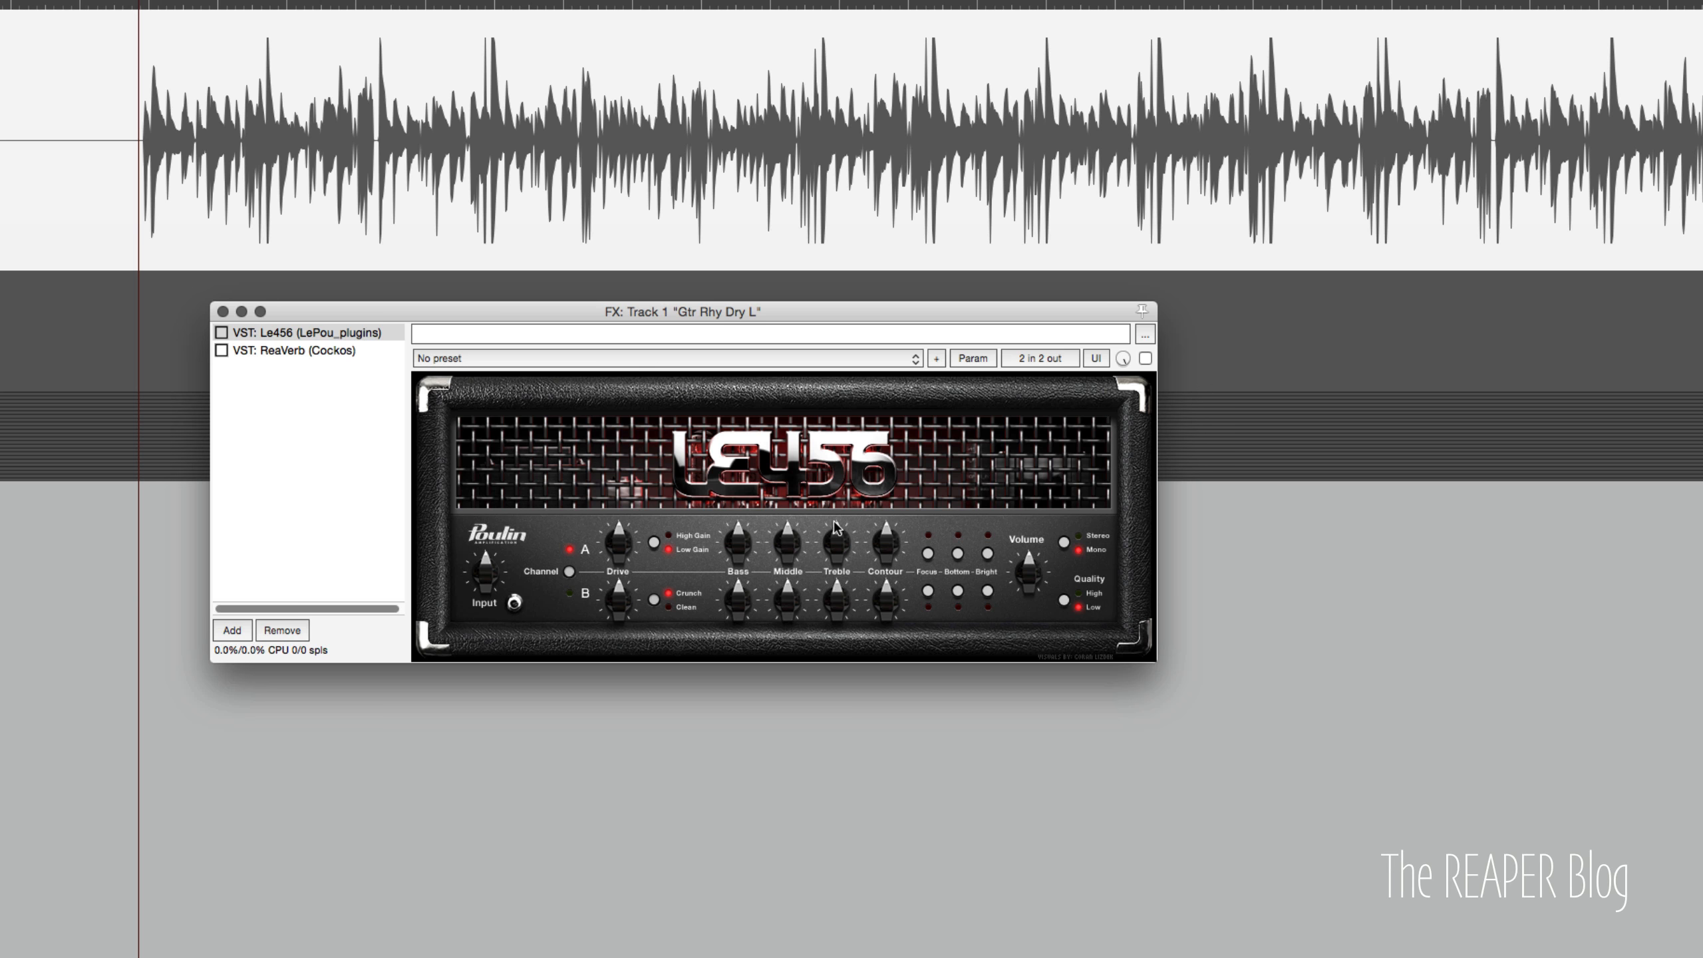
Step: Enable the Le456 amp, select channel B and raise that channel's Drive during playback
click(221, 331)
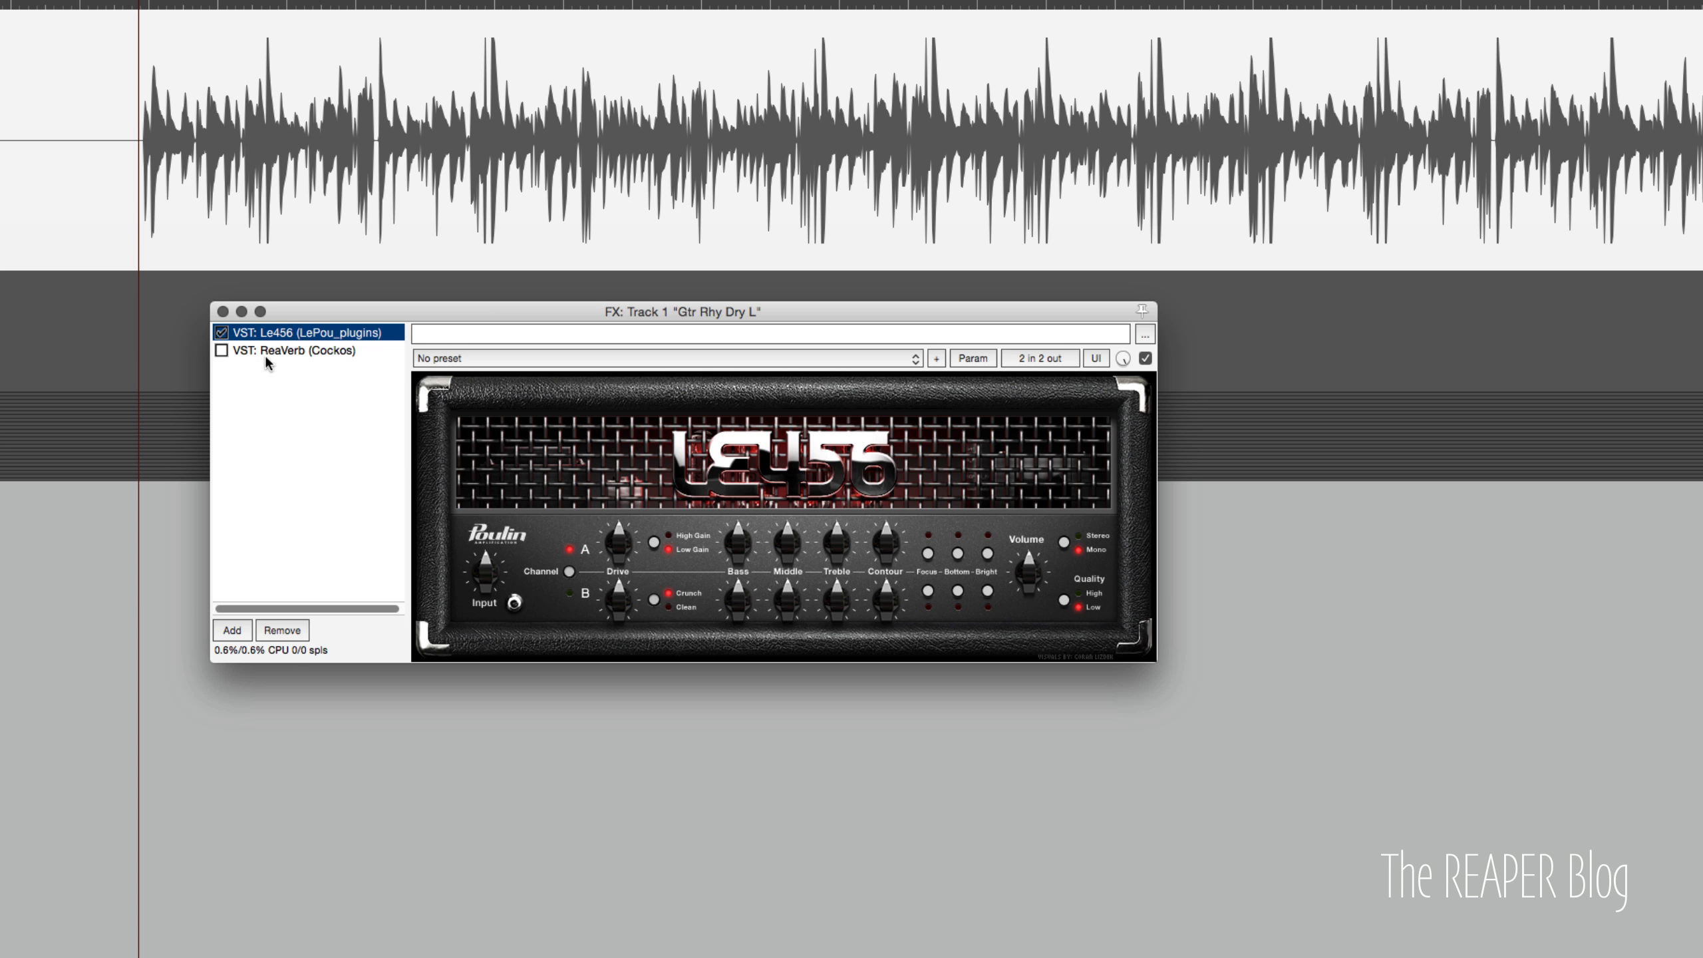
click(570, 570)
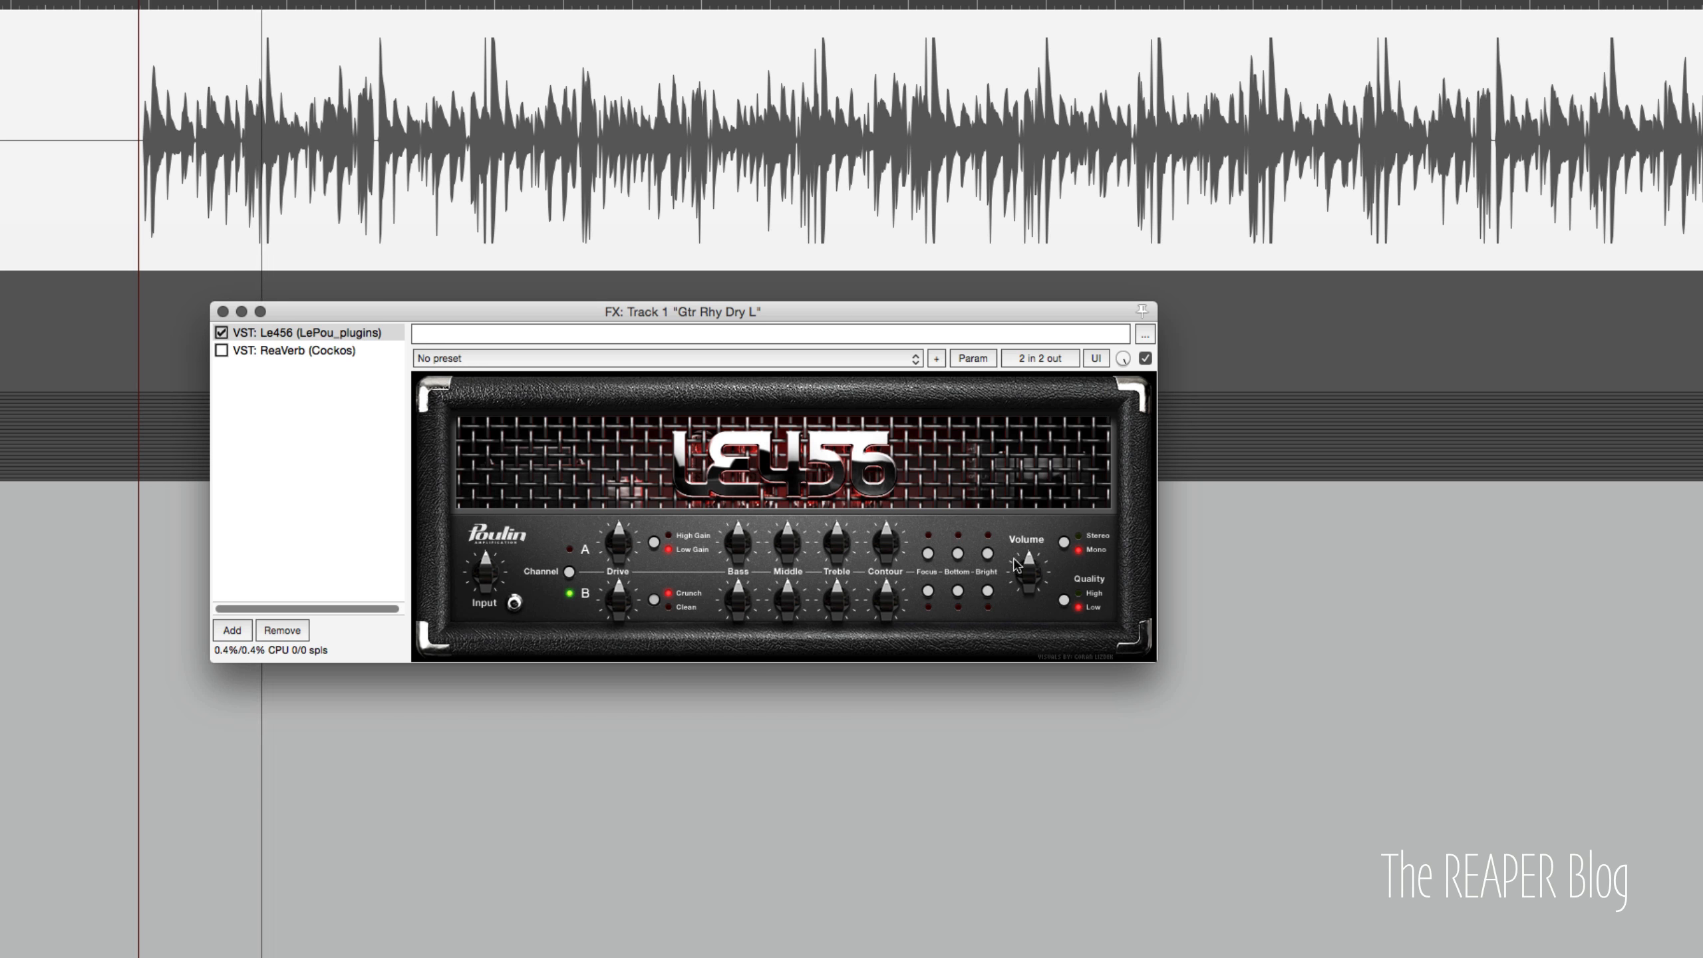
drag(618, 599, 618, 564)
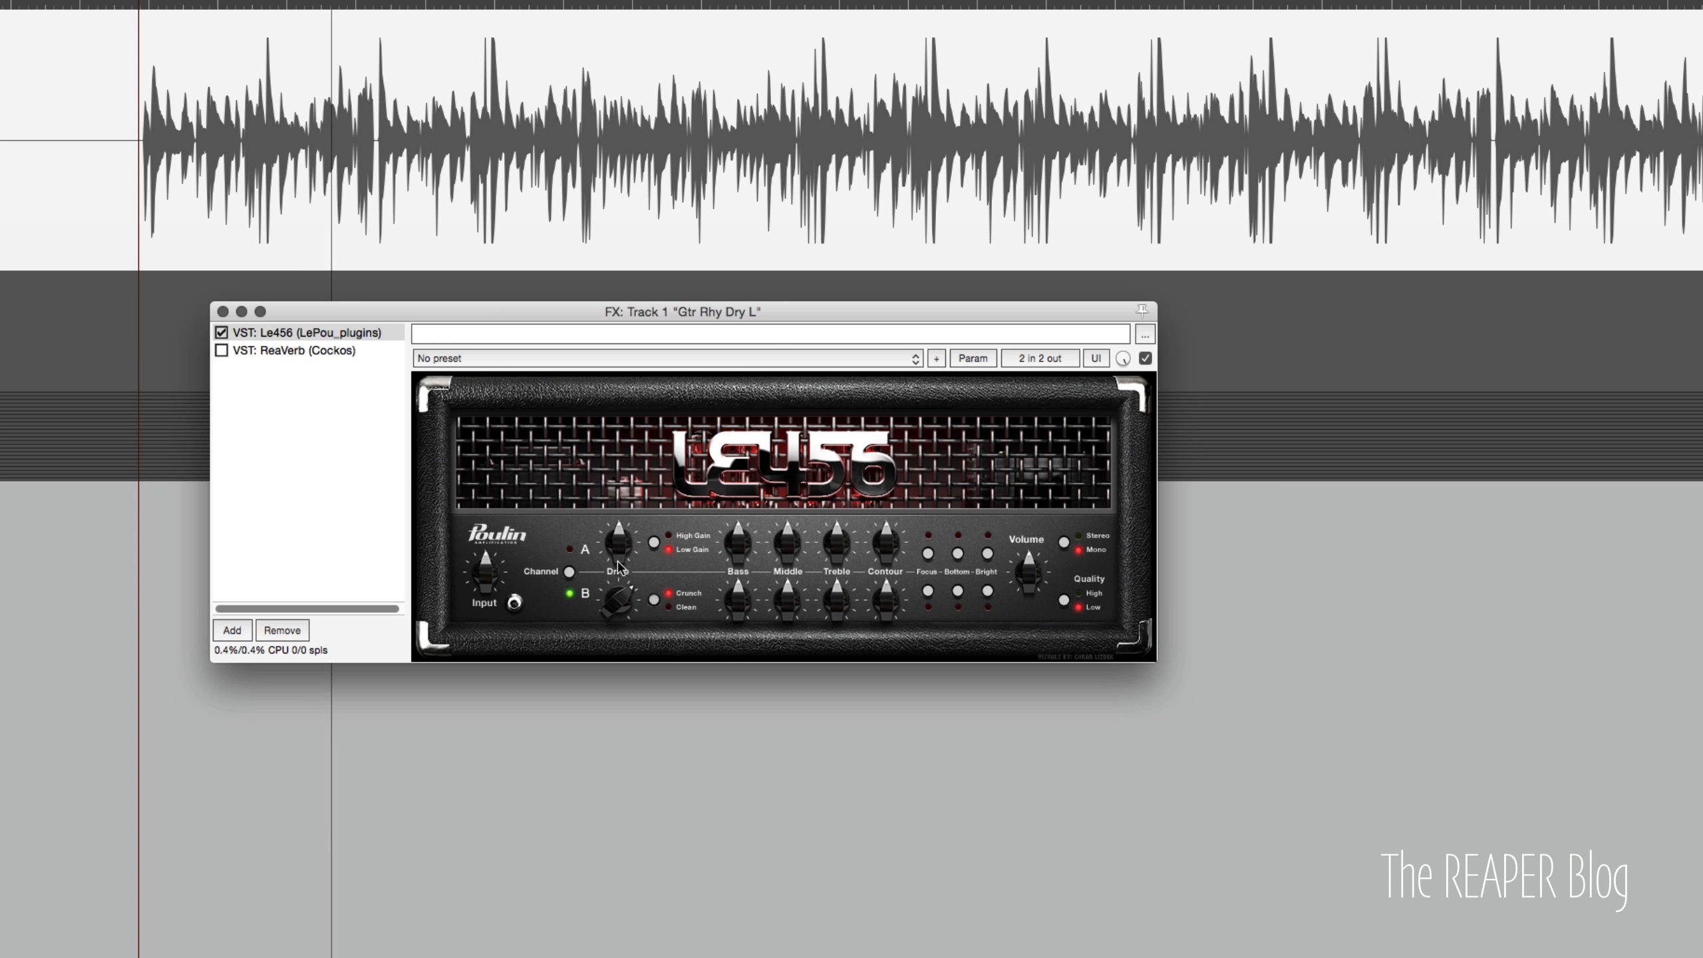
key(space)
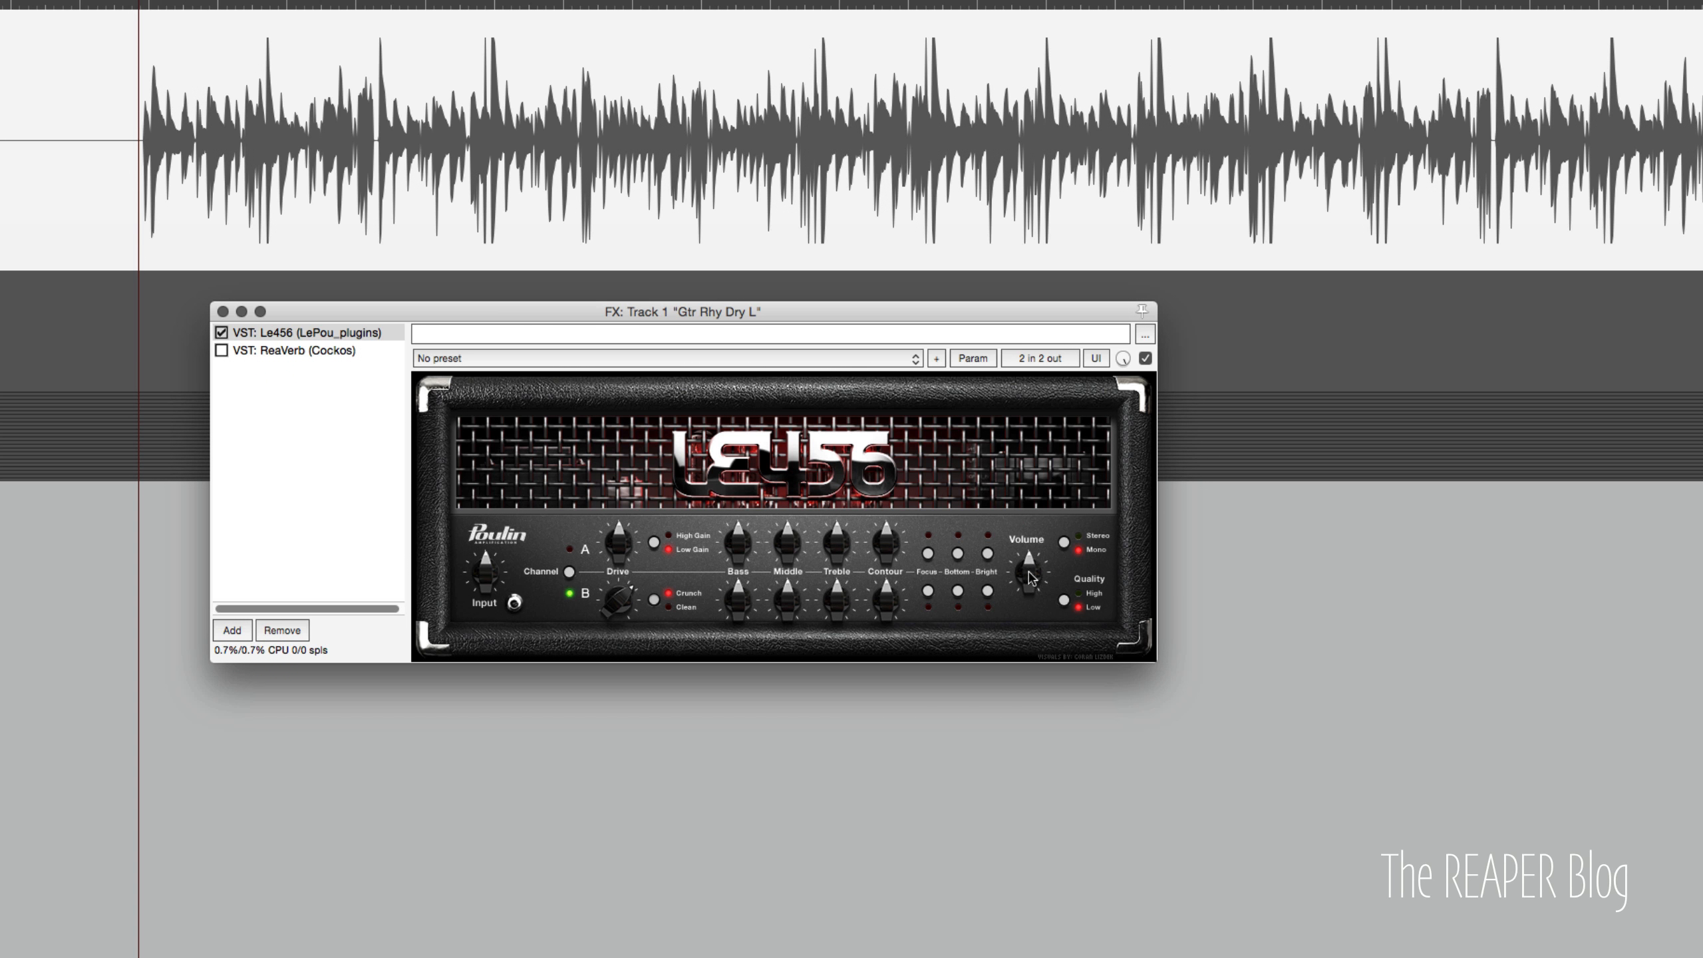
Step: Enable the ReaVerb plug-in after the Le456 amp and show its settings
click(282, 351)
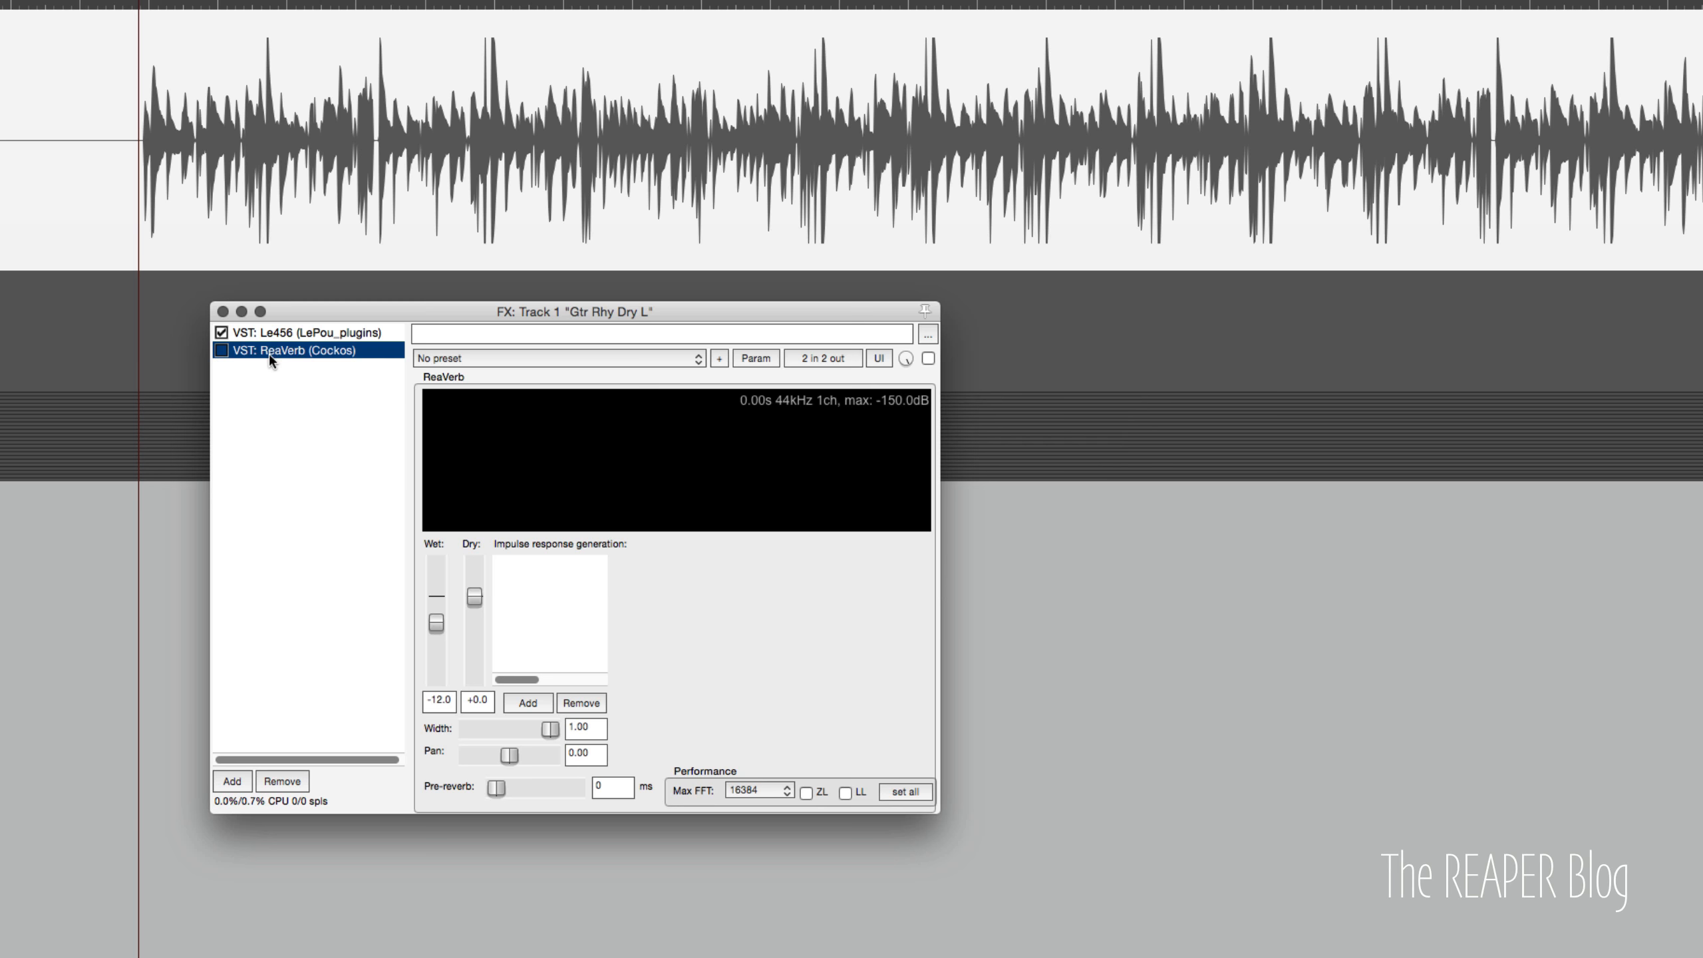
click(223, 353)
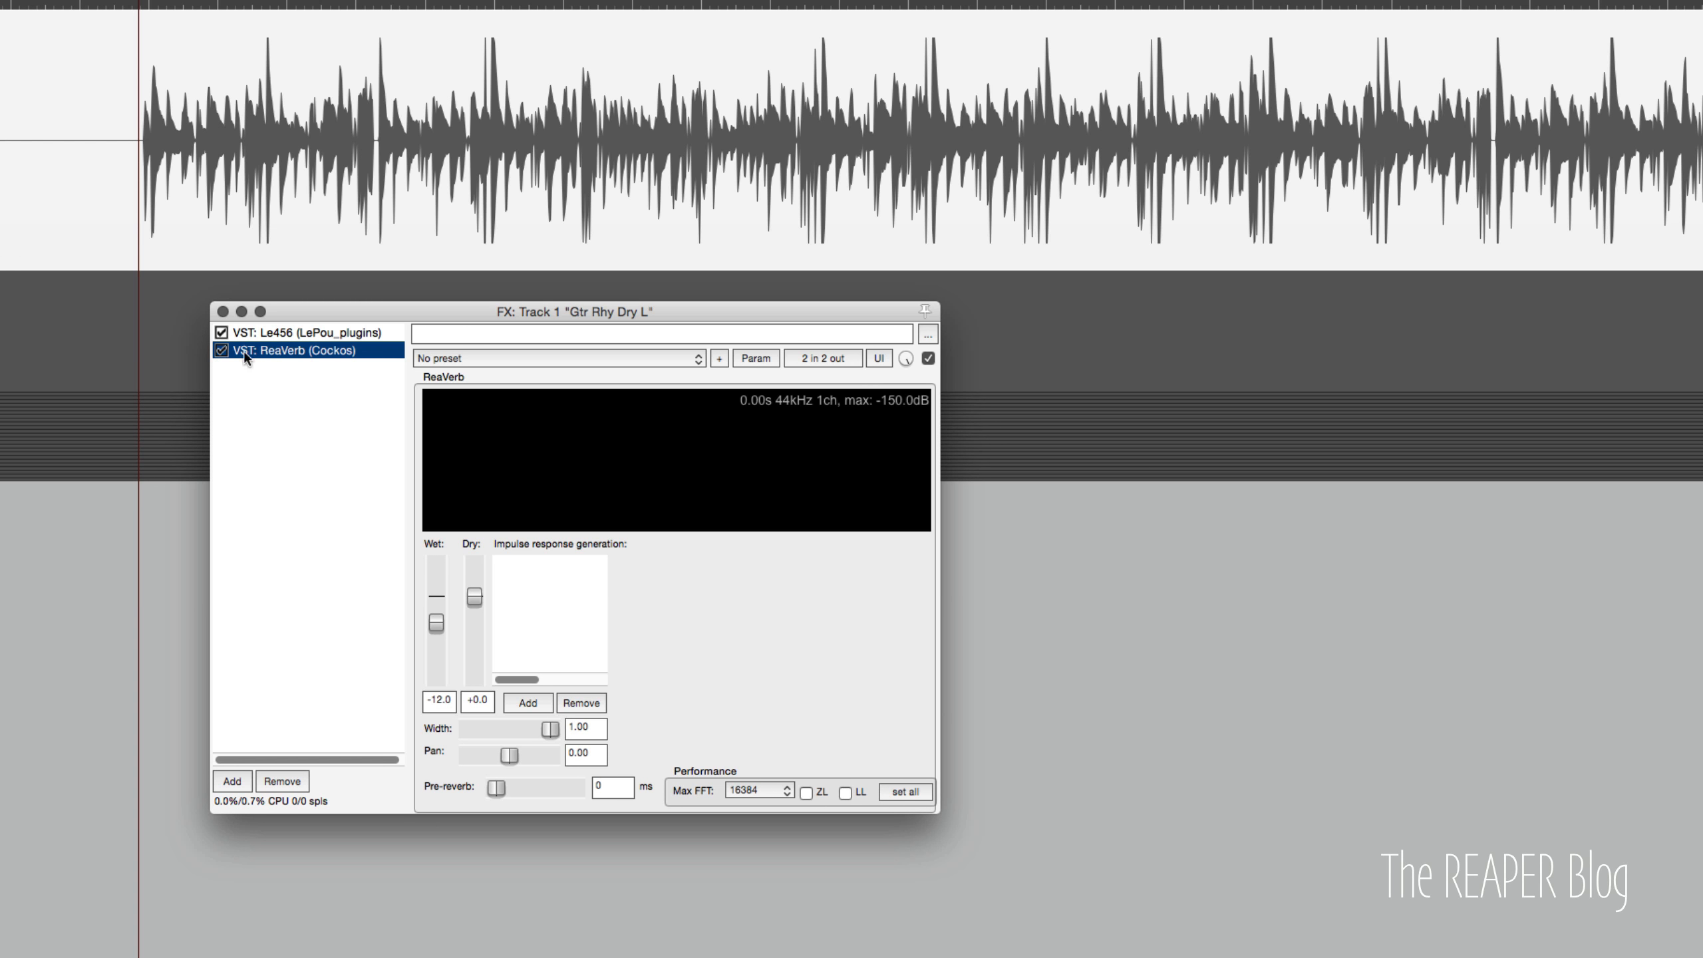
click(334, 335)
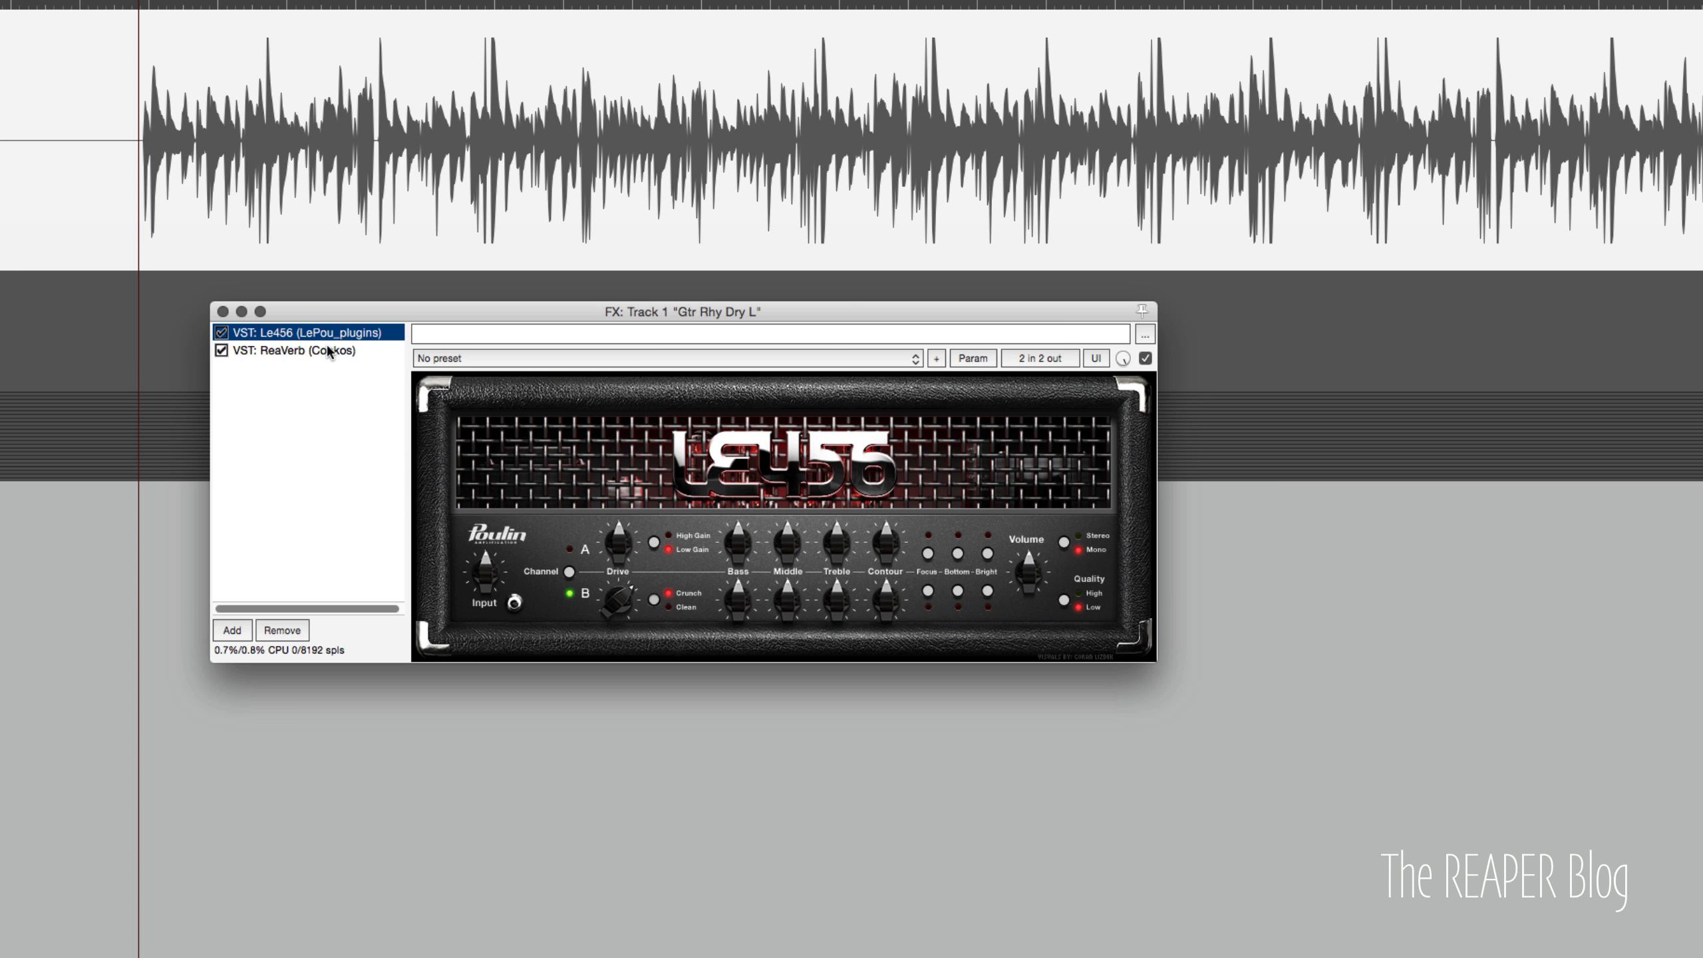
click(327, 356)
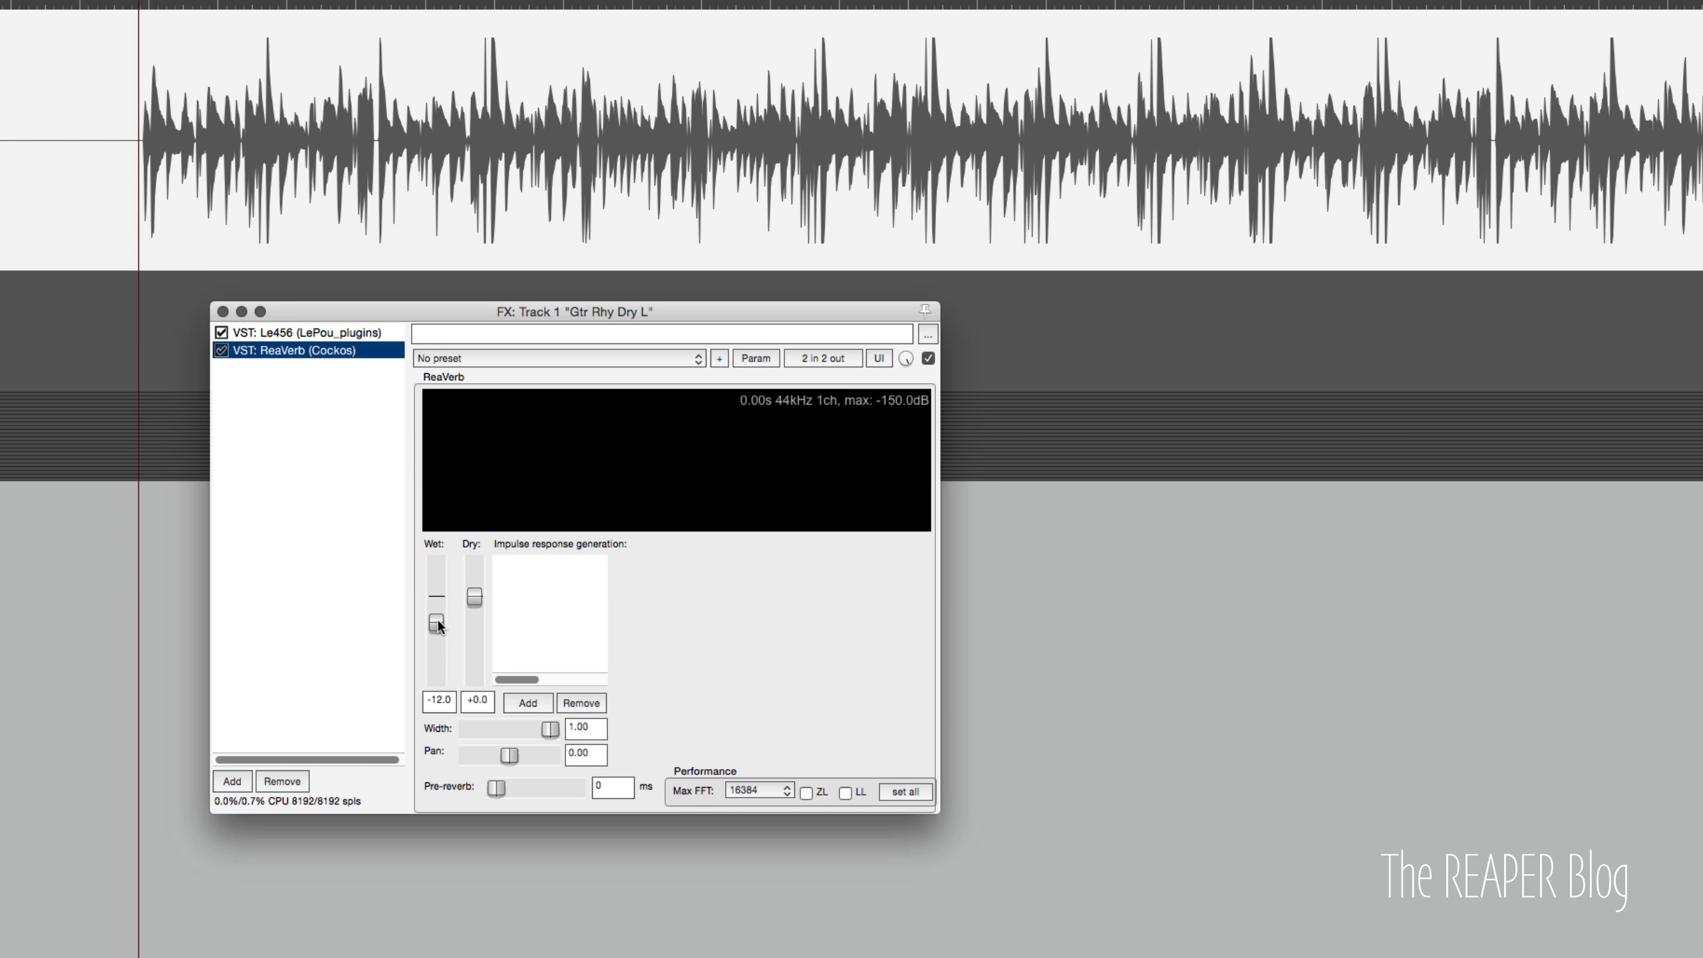
Step: Add a File impulse response source in ReaVerb and browse to the Guitar Cabinets folder
click(528, 702)
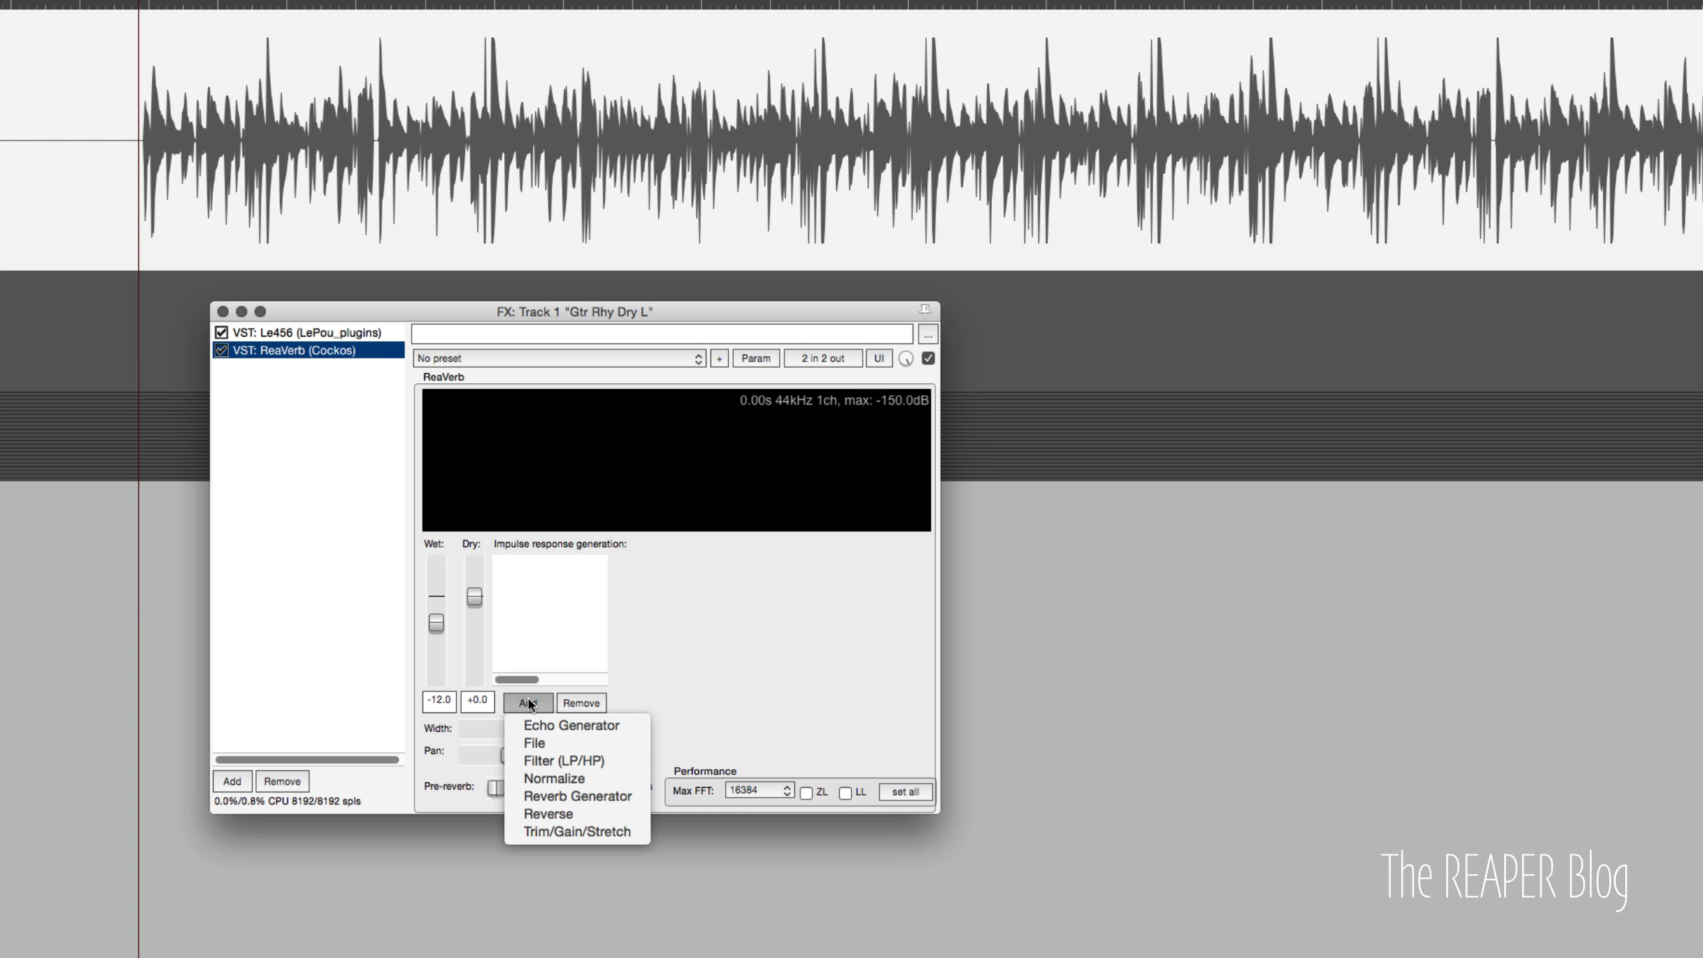
click(548, 748)
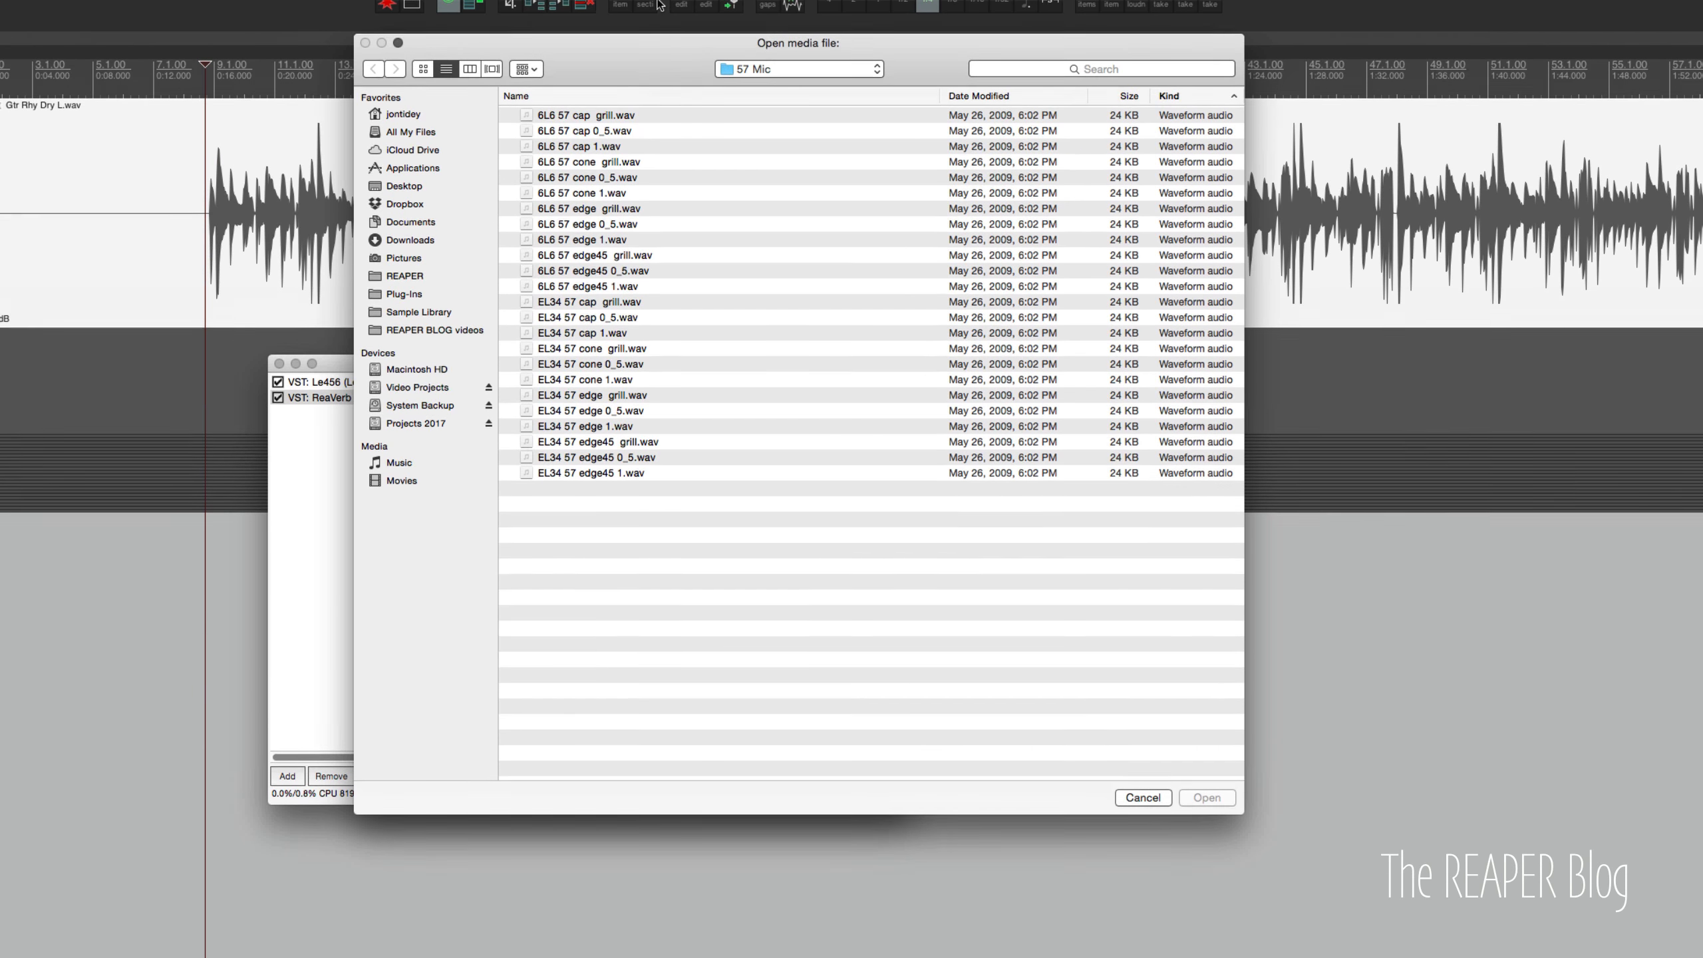
click(797, 68)
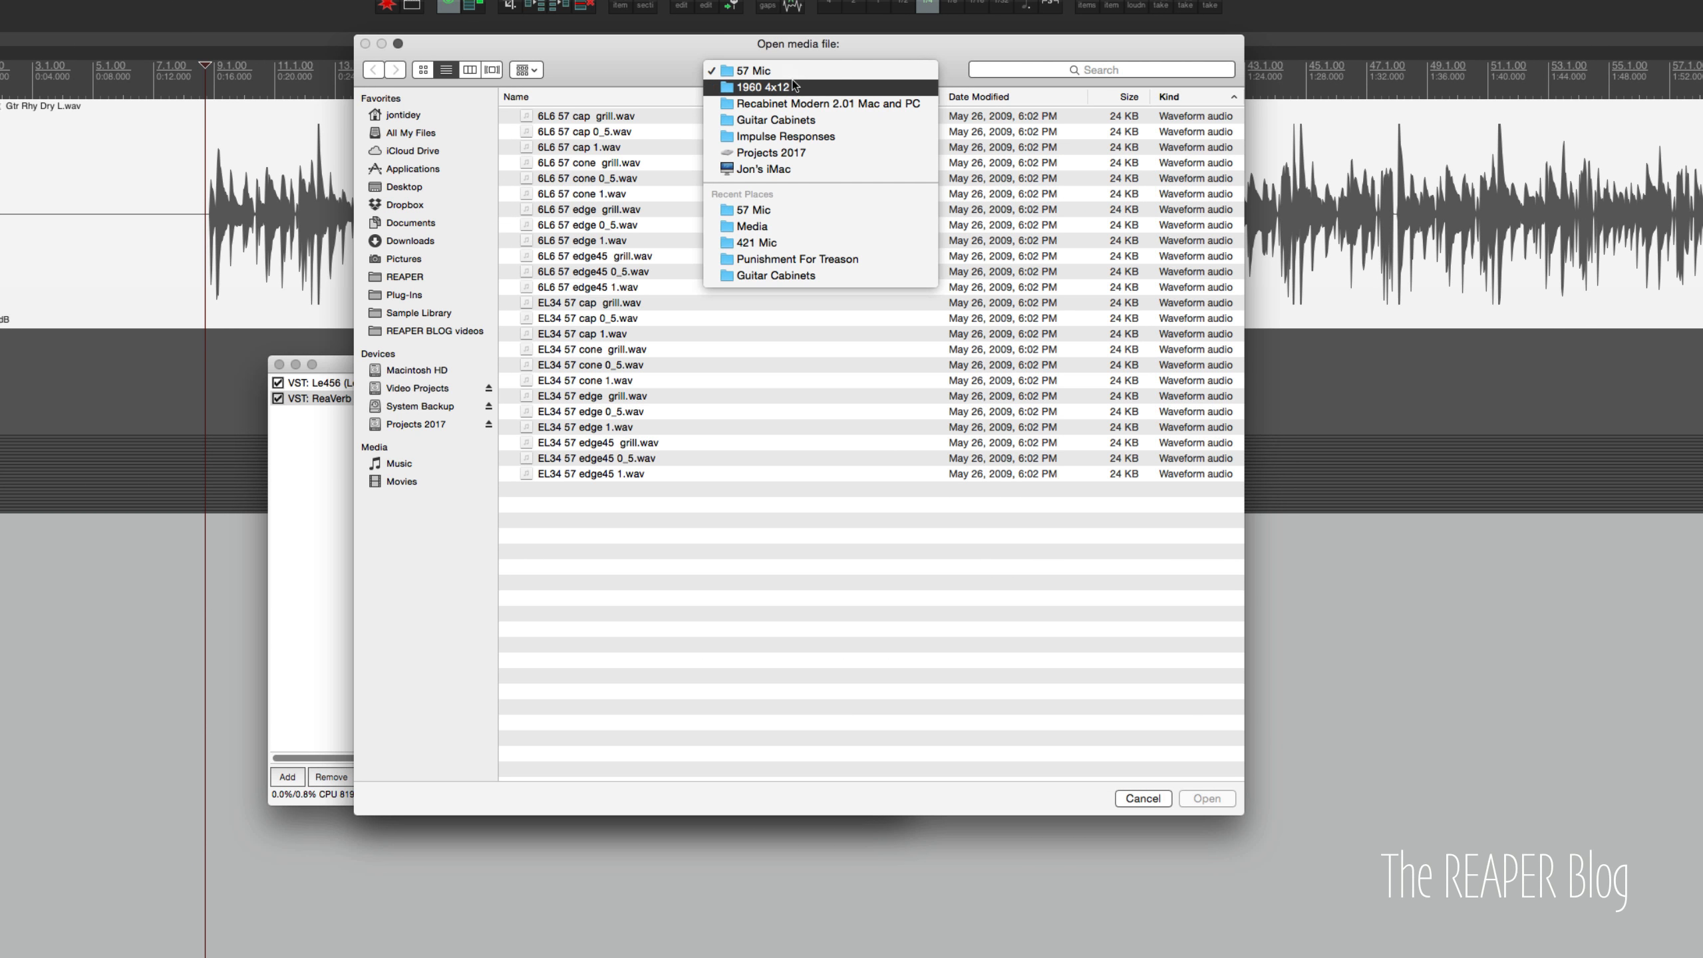
click(793, 122)
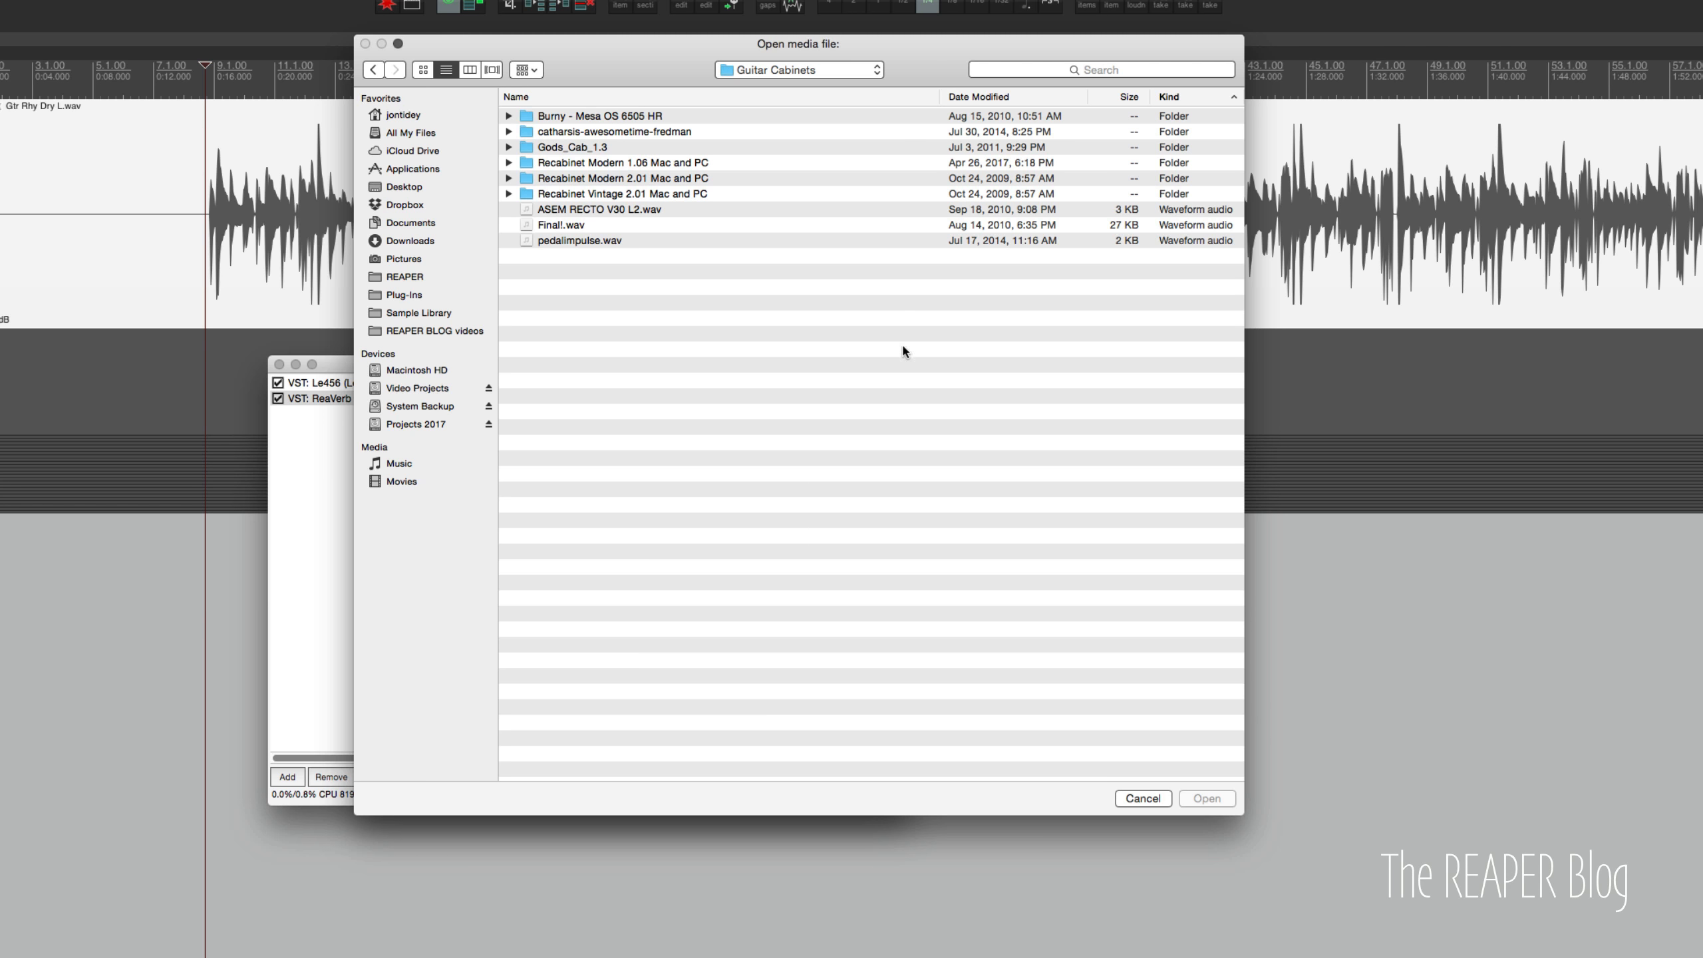
Step: Look through the guitar cabinet folders, including the contents of Recabinet Modern 1.06 Mac and PC
click(1026, 133)
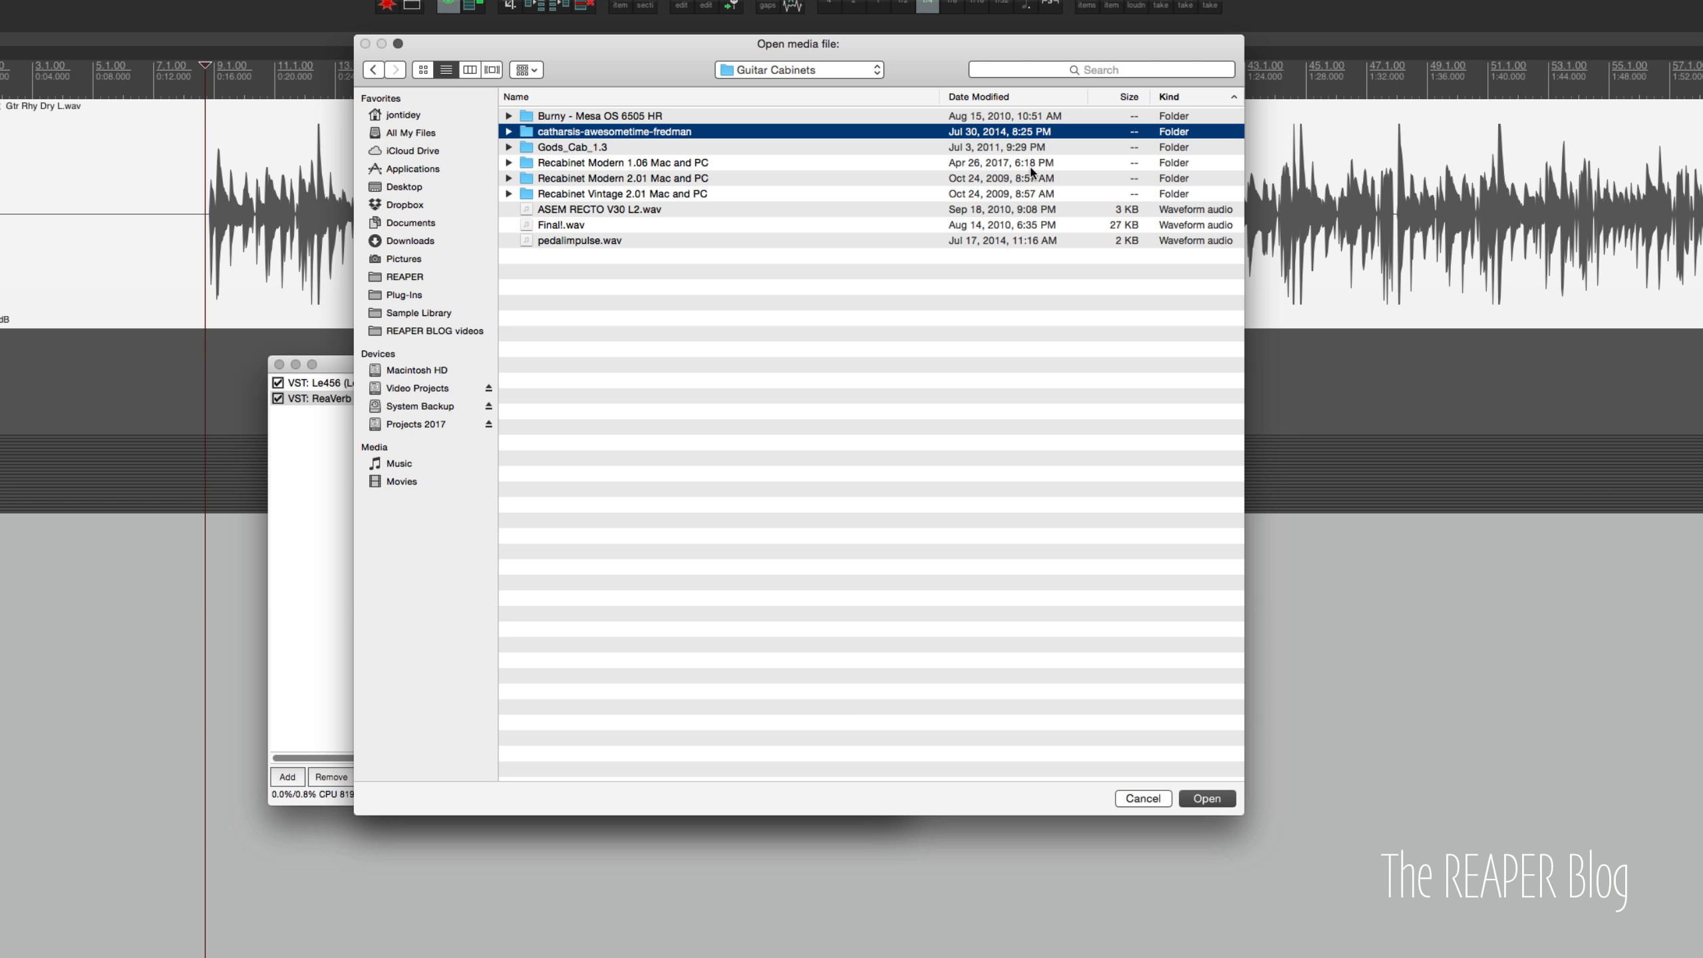
key(Down)
key(Down)
key(Down)
key(Down)
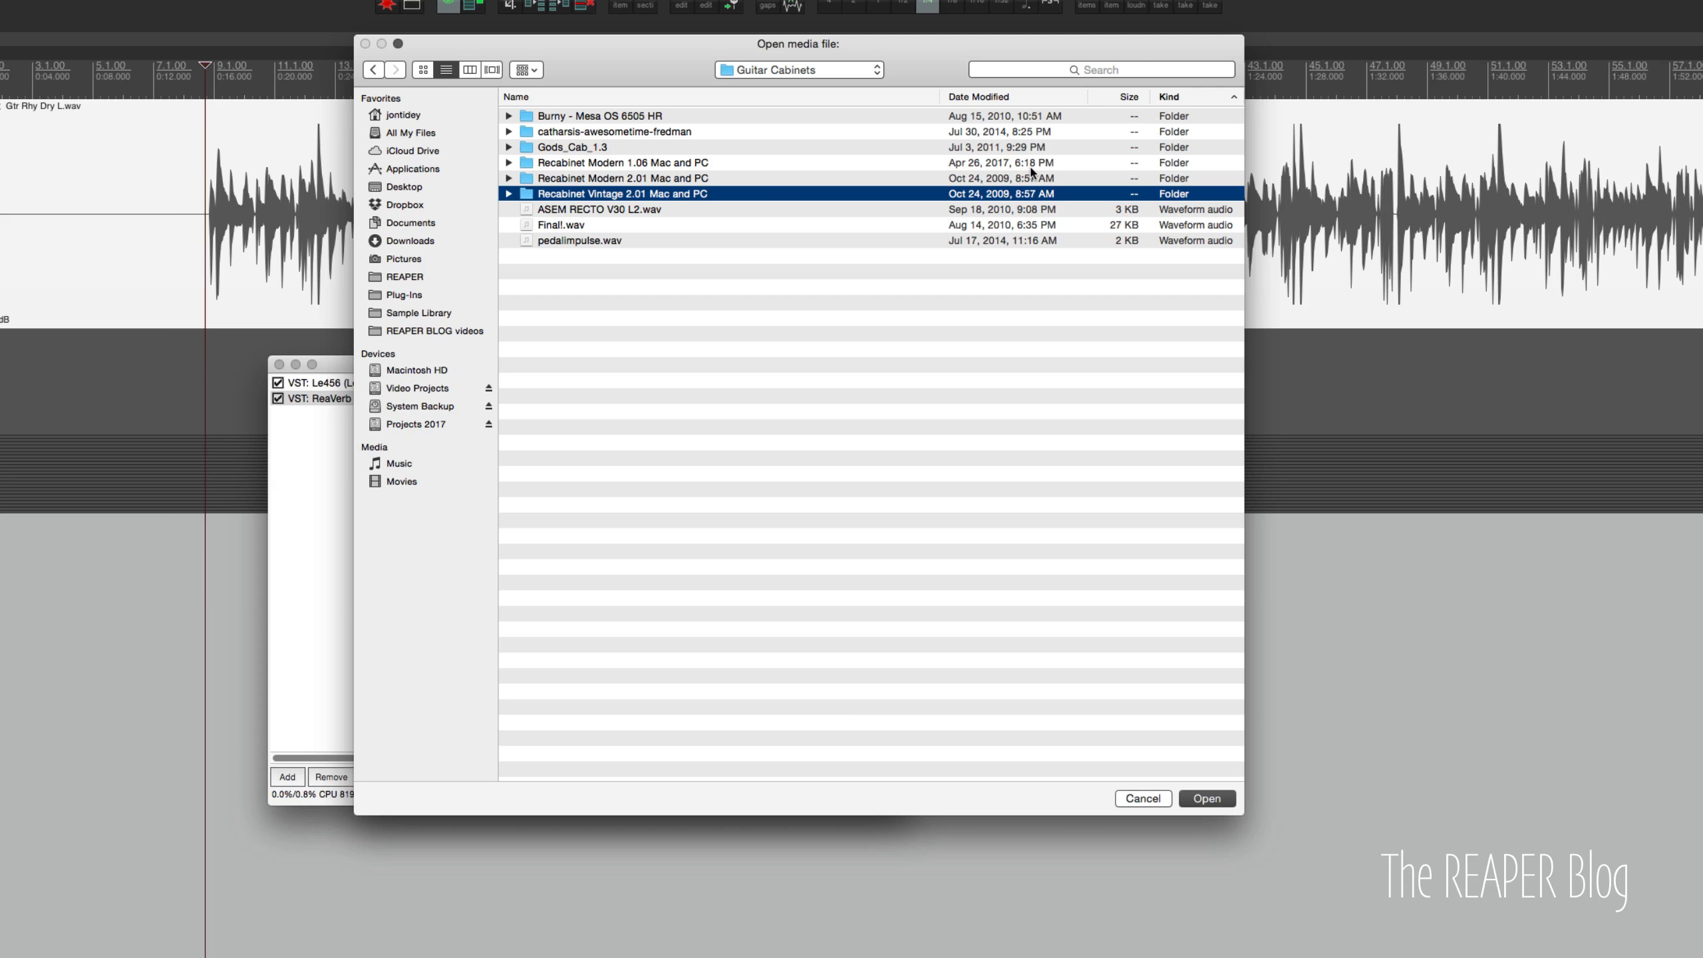
key(Up)
key(Up)
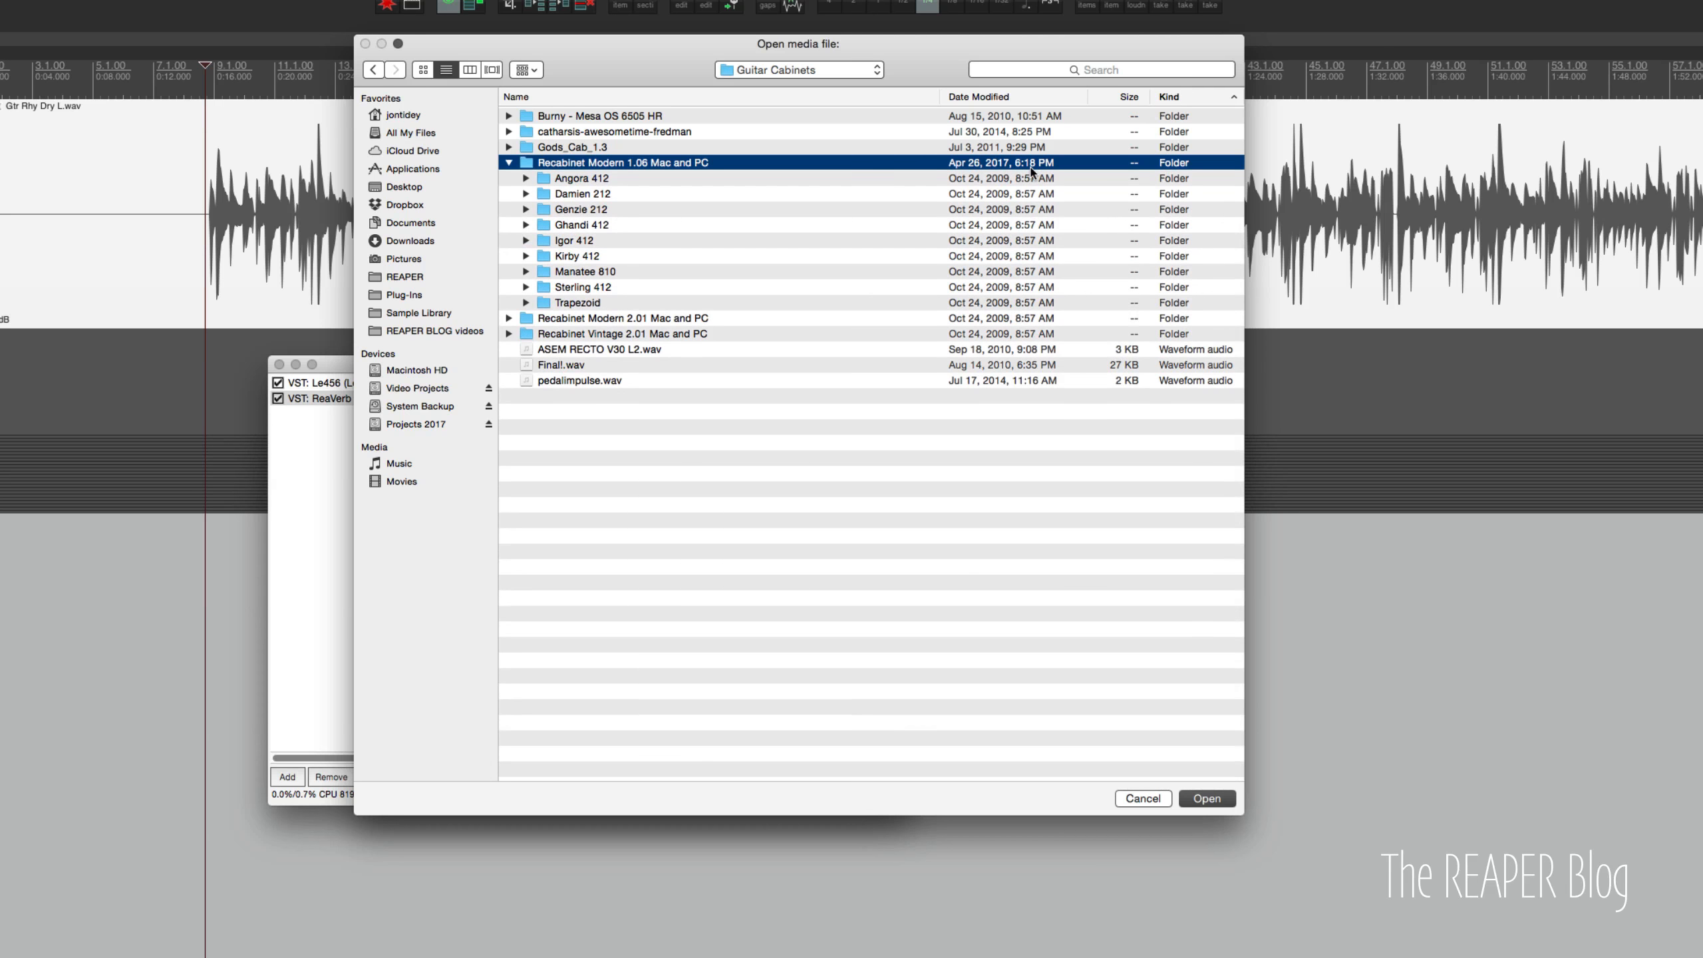
key(Down)
key(Down)
key(Down)
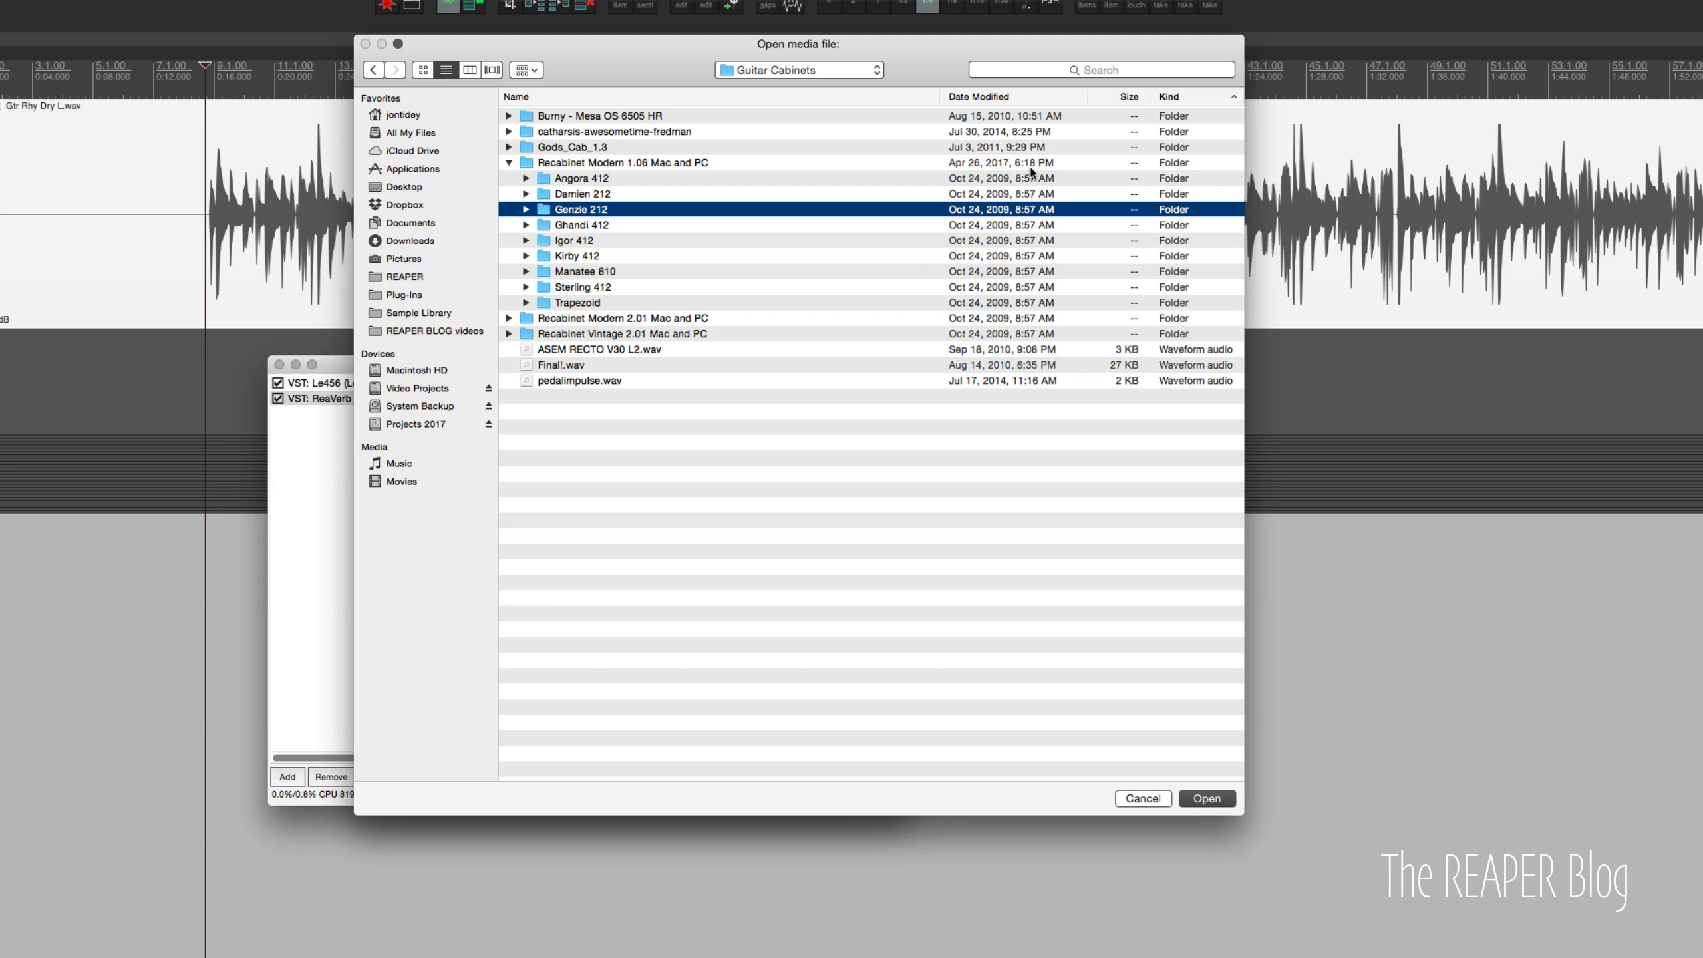
key(Left)
key(Left)
Step: Expand Recabinet Modern 2.01 Mac and PC down to 1960 4x12, 57 Mic and examine its 6L6 and EL34 impulse files
key(Down)
key(Right)
key(Down)
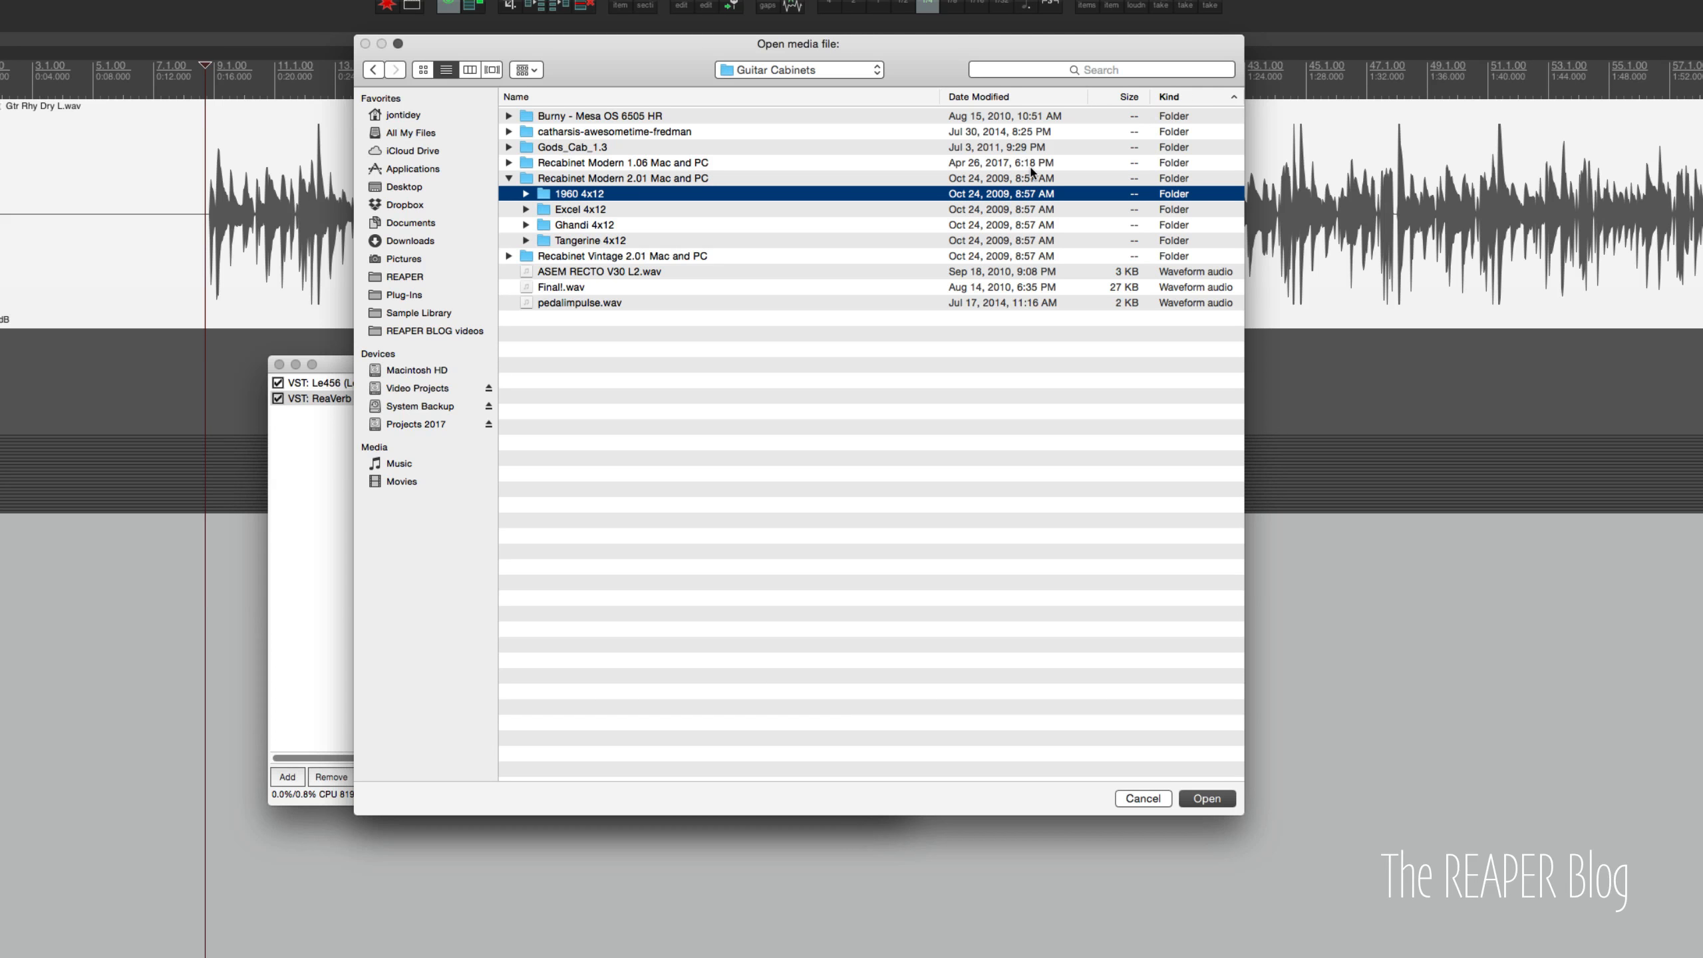
key(Down)
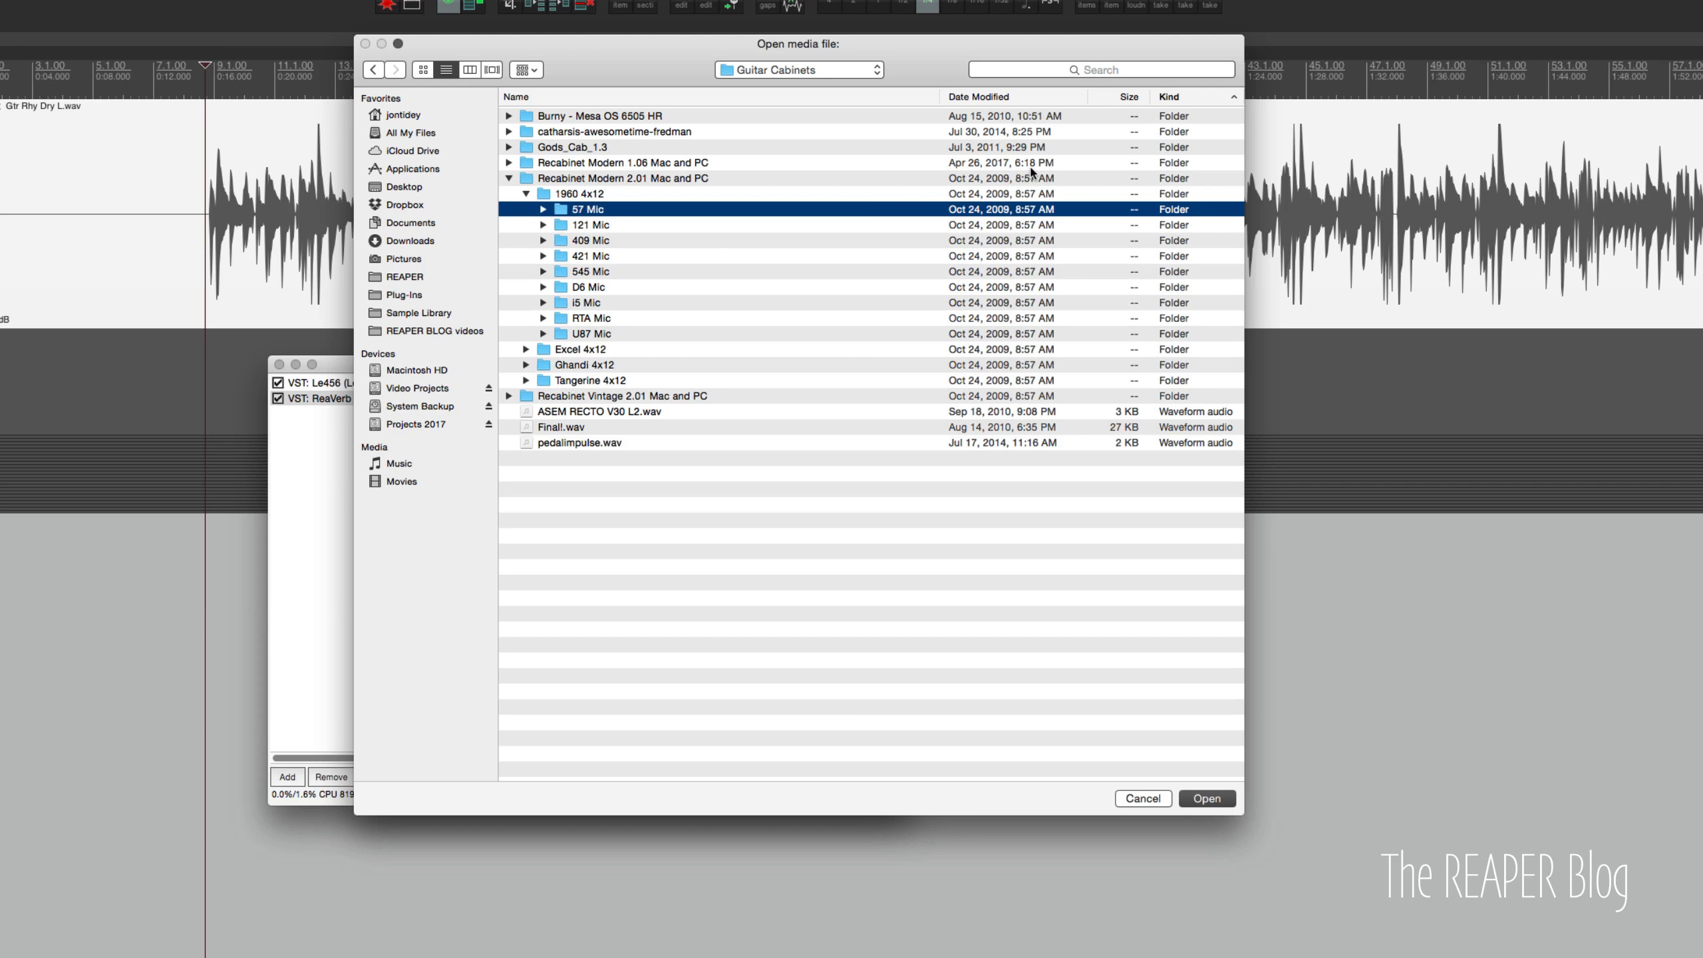
key(Right)
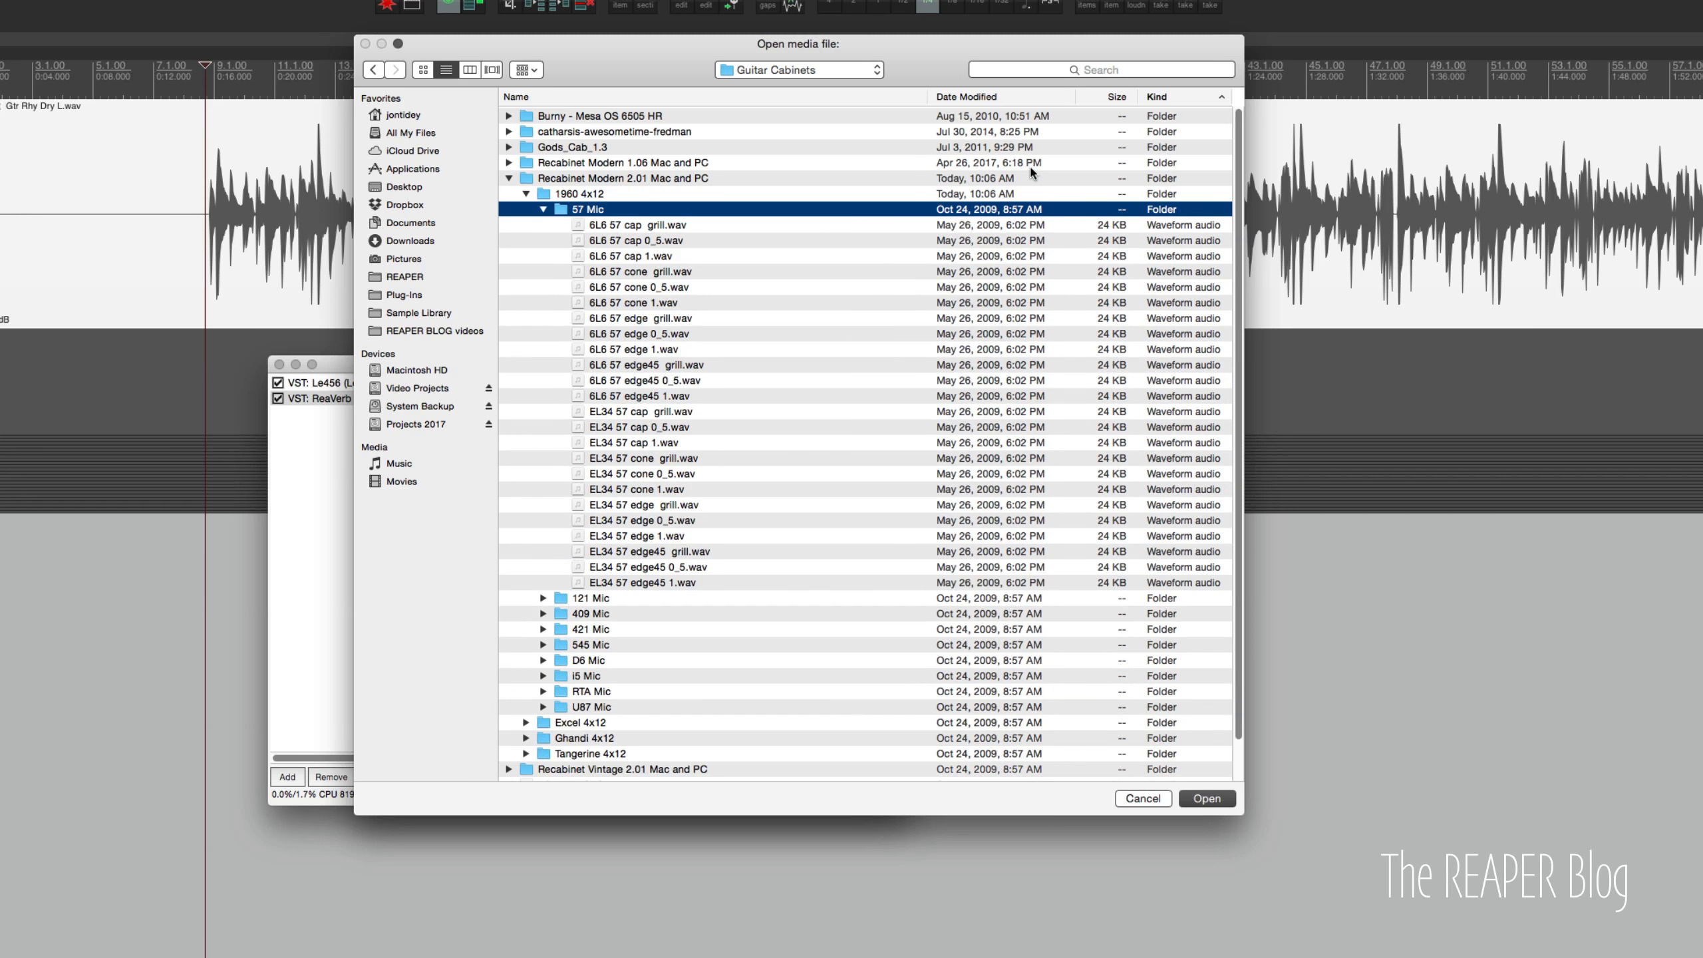
key(Down)
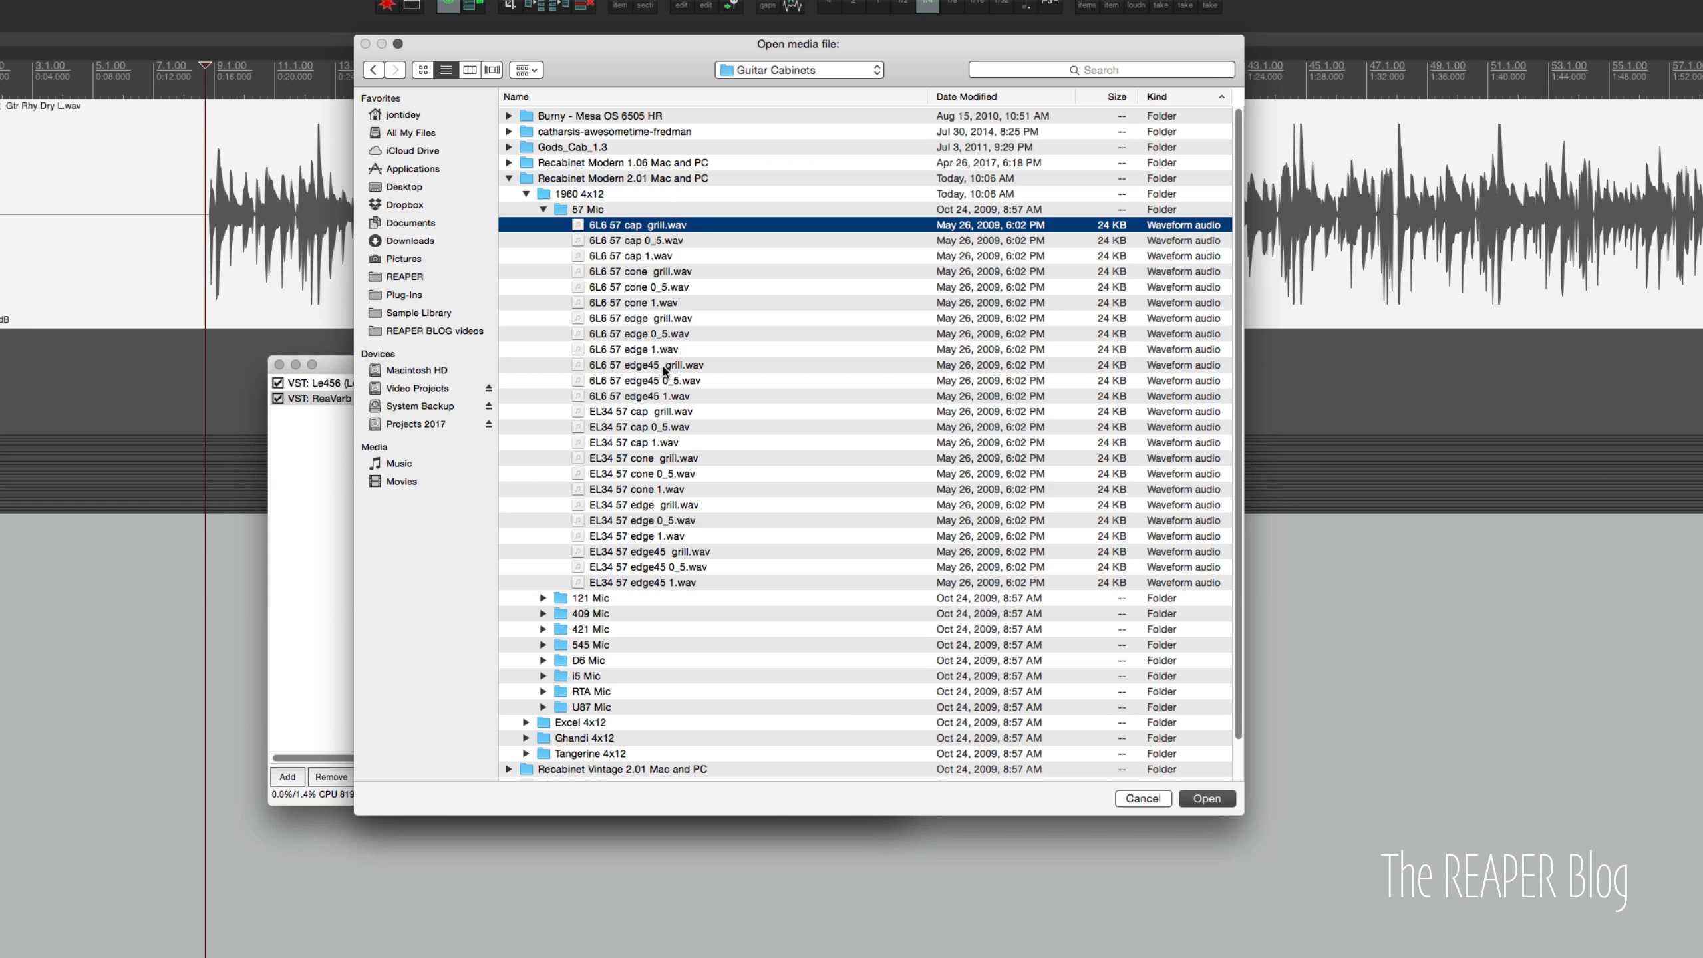
click(617, 414)
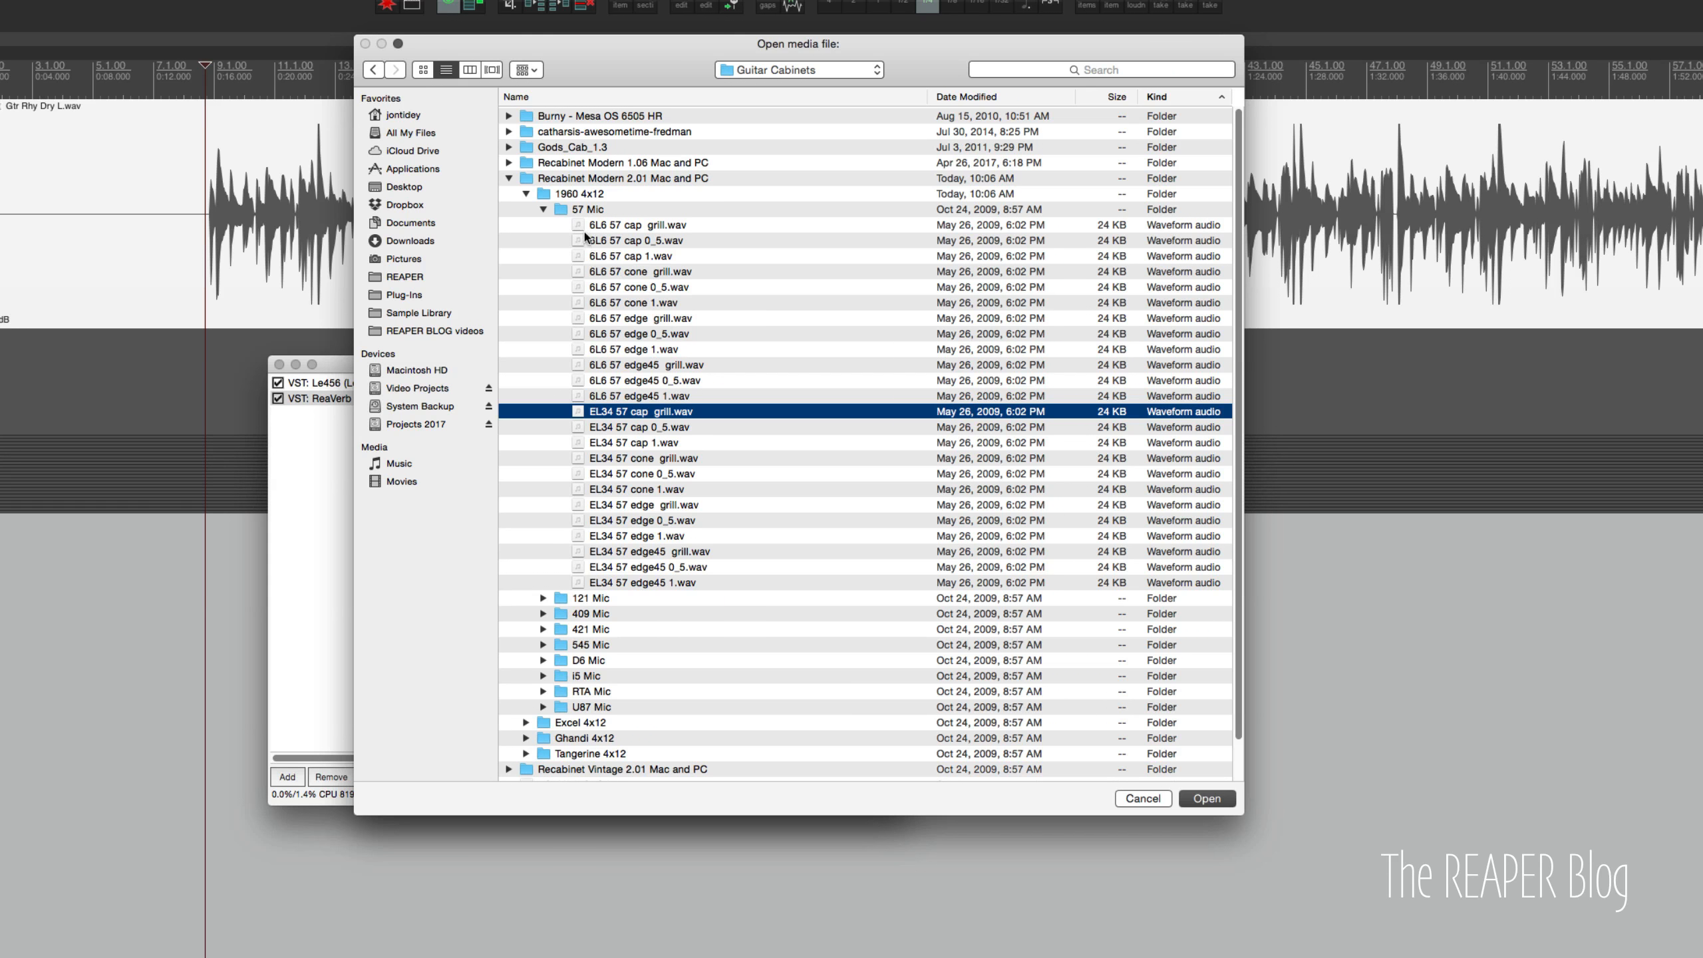
Step: Collapse 57 Mic, preview several 6L6 and EL34 impulse files in the 409 Mic folder, and collapse that folder
click(543, 210)
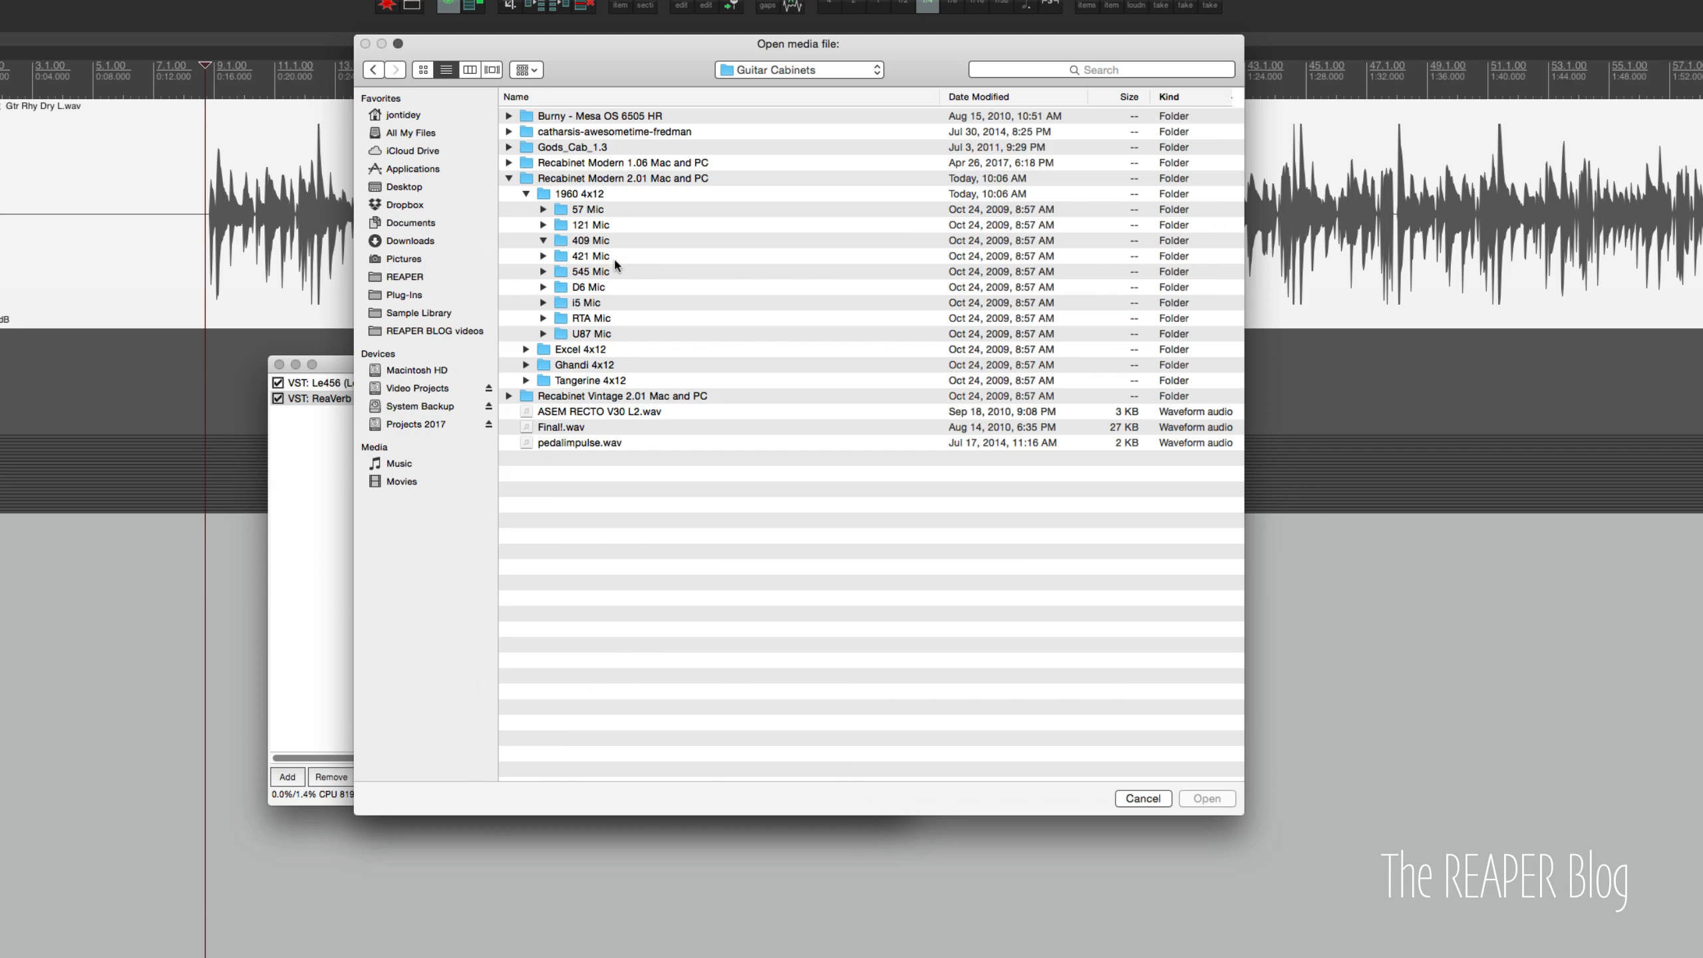
click(542, 240)
click(626, 258)
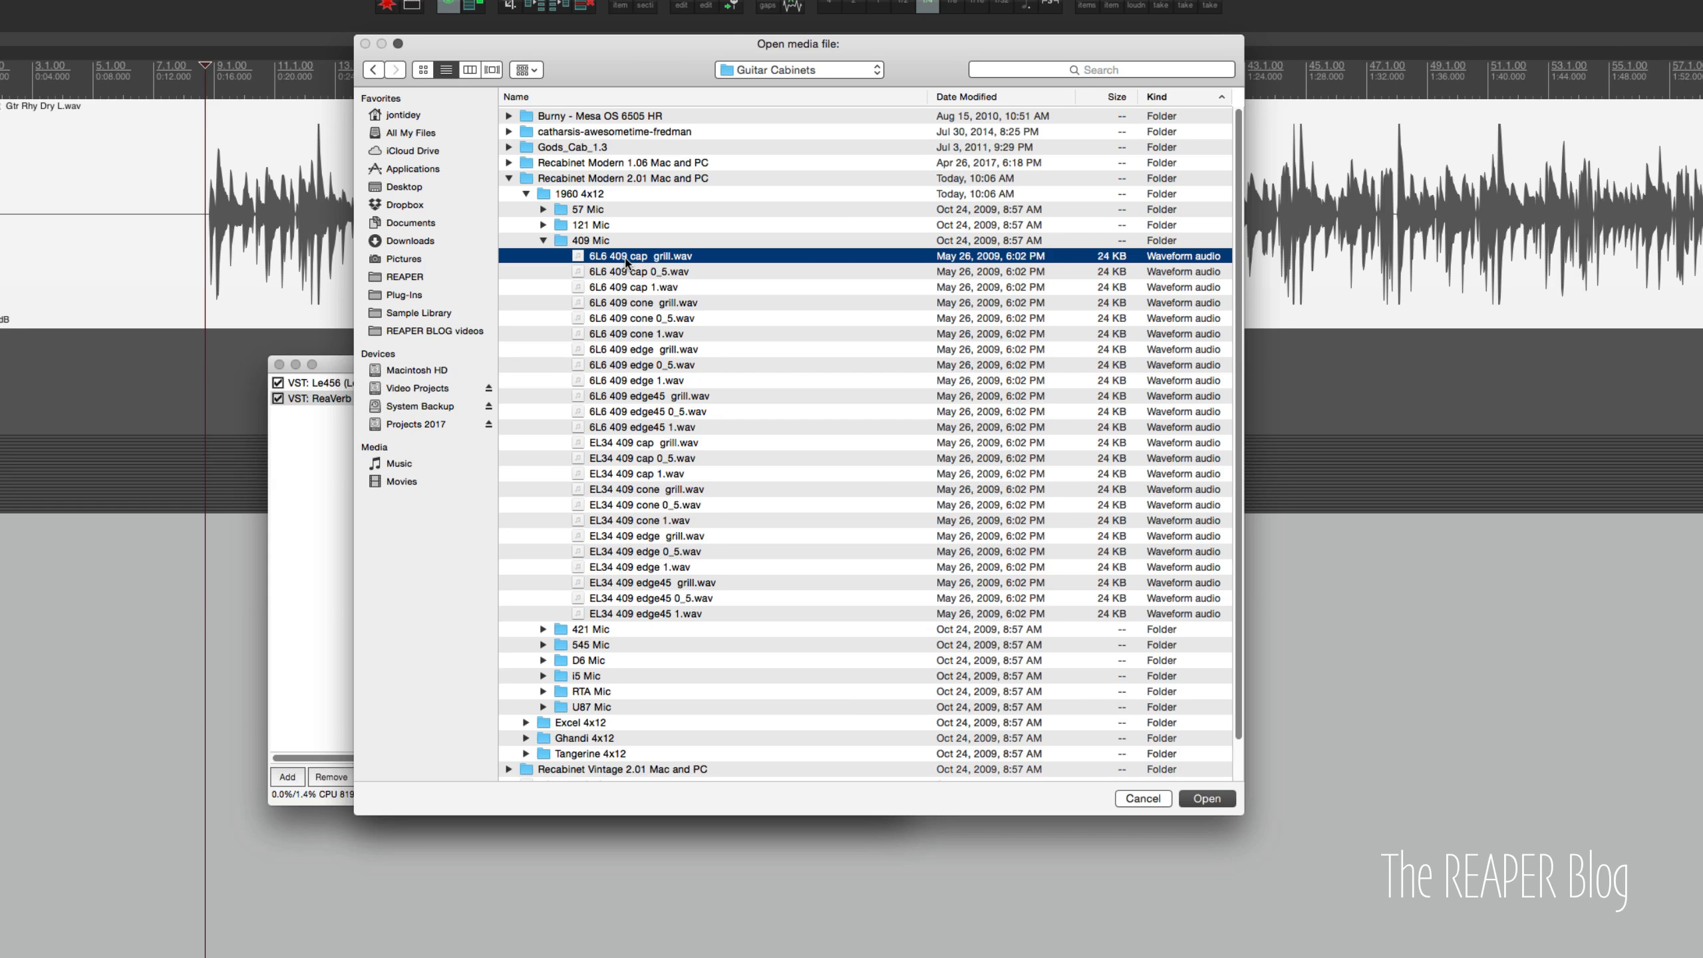
key(space)
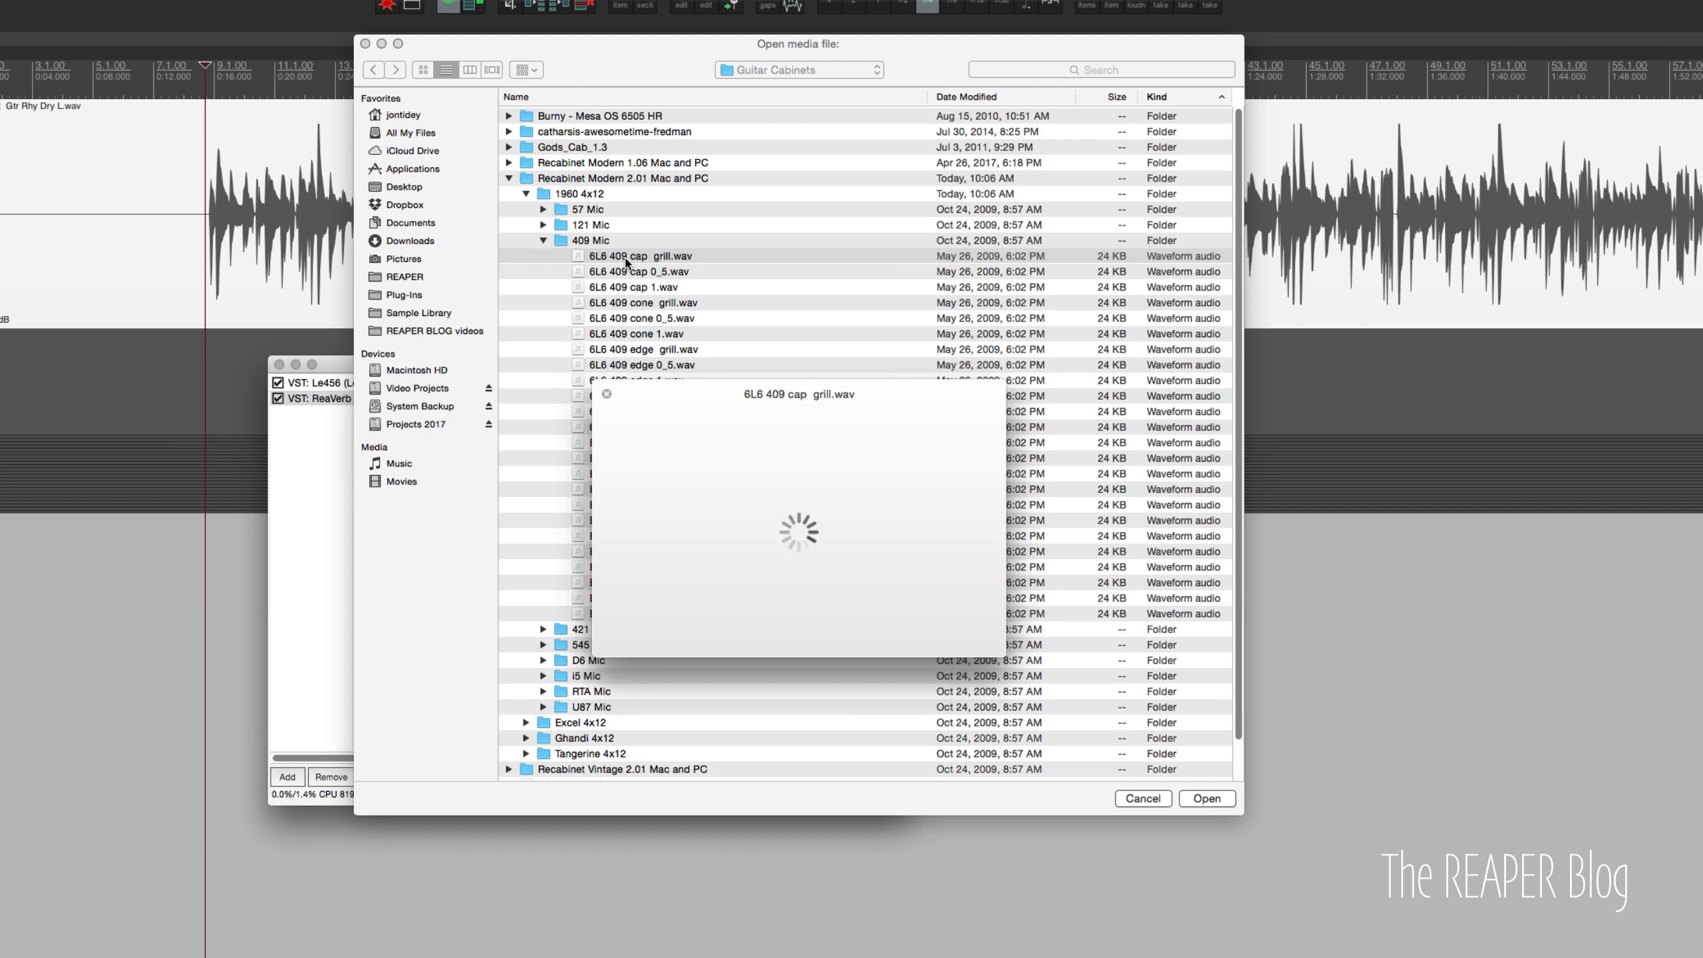
key(space)
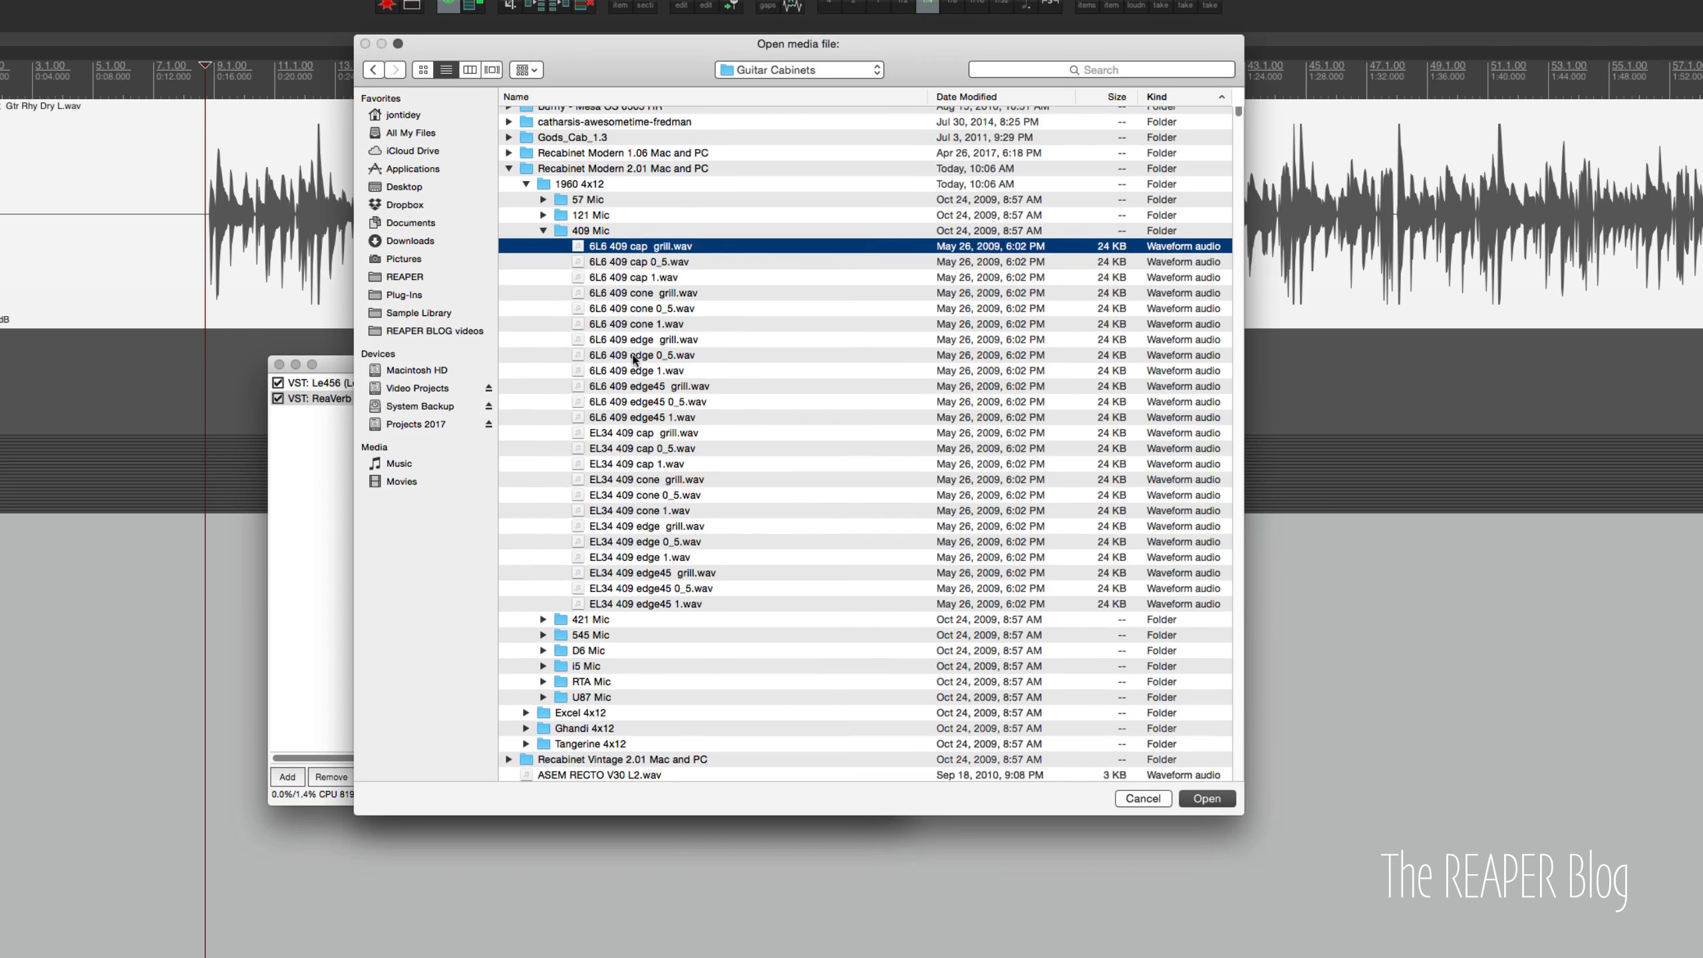
click(660, 436)
key(space)
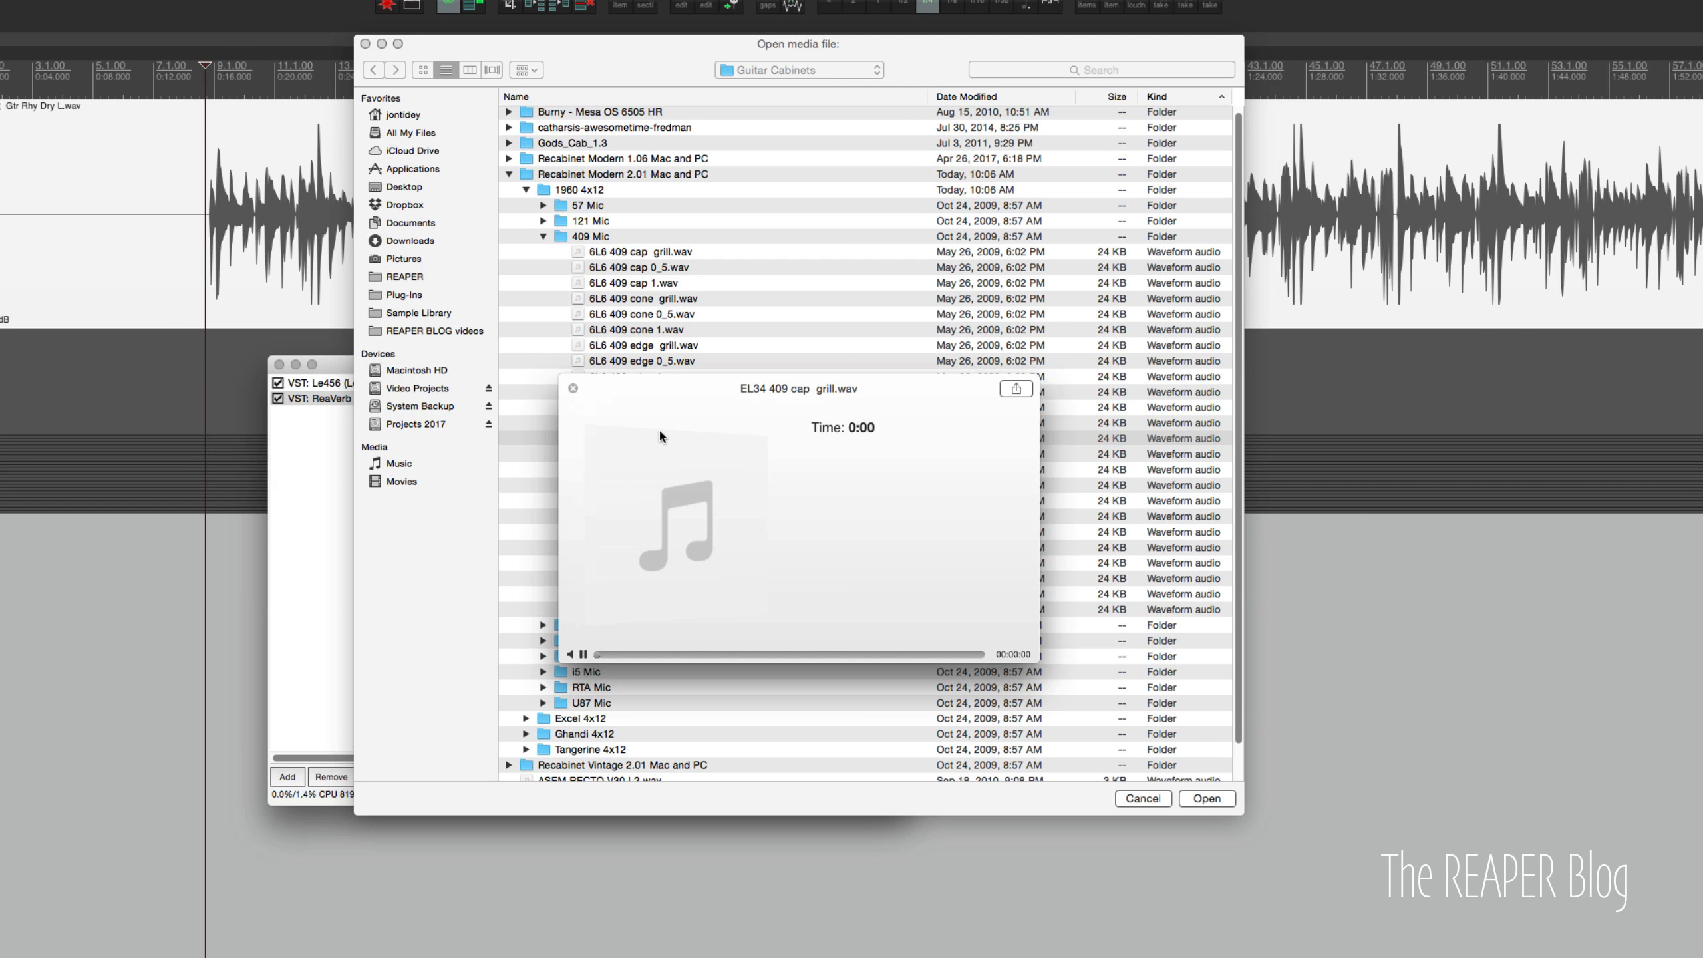
key(space)
click(652, 578)
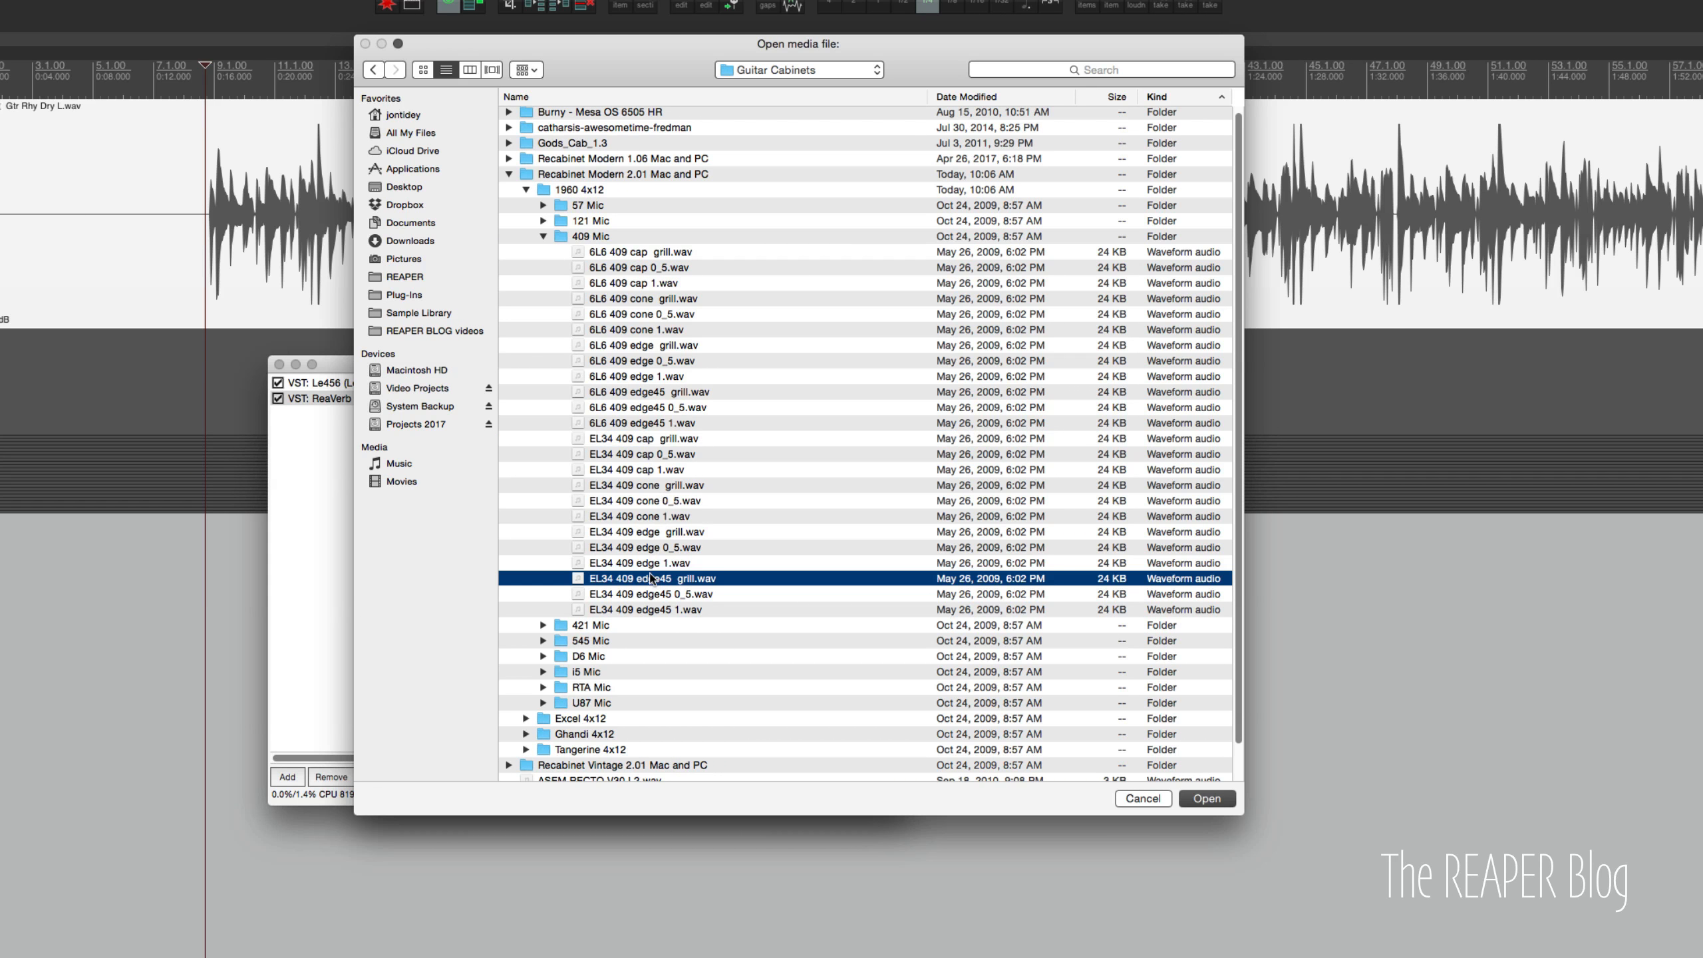
key(space)
key(space)
click(543, 235)
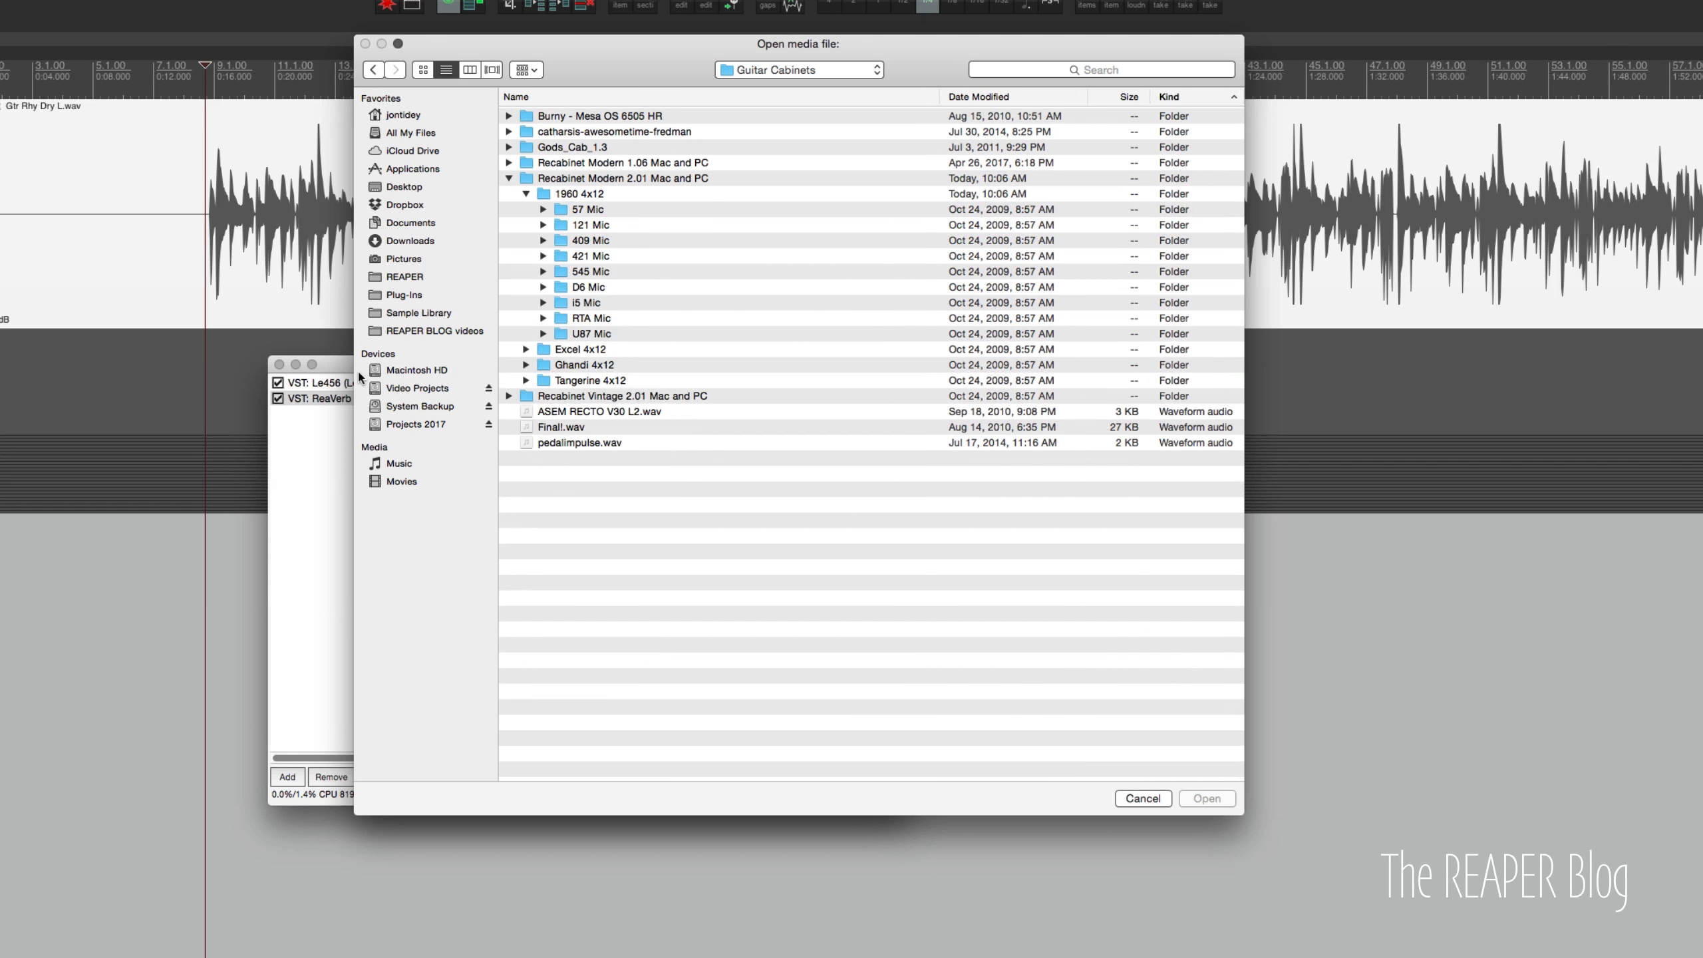
Step: Load 6L6 57 cap grill.wav from the 57 Mic folder into ReaVerb and set its gain mode to Apply -18dB gain
double_click(605, 210)
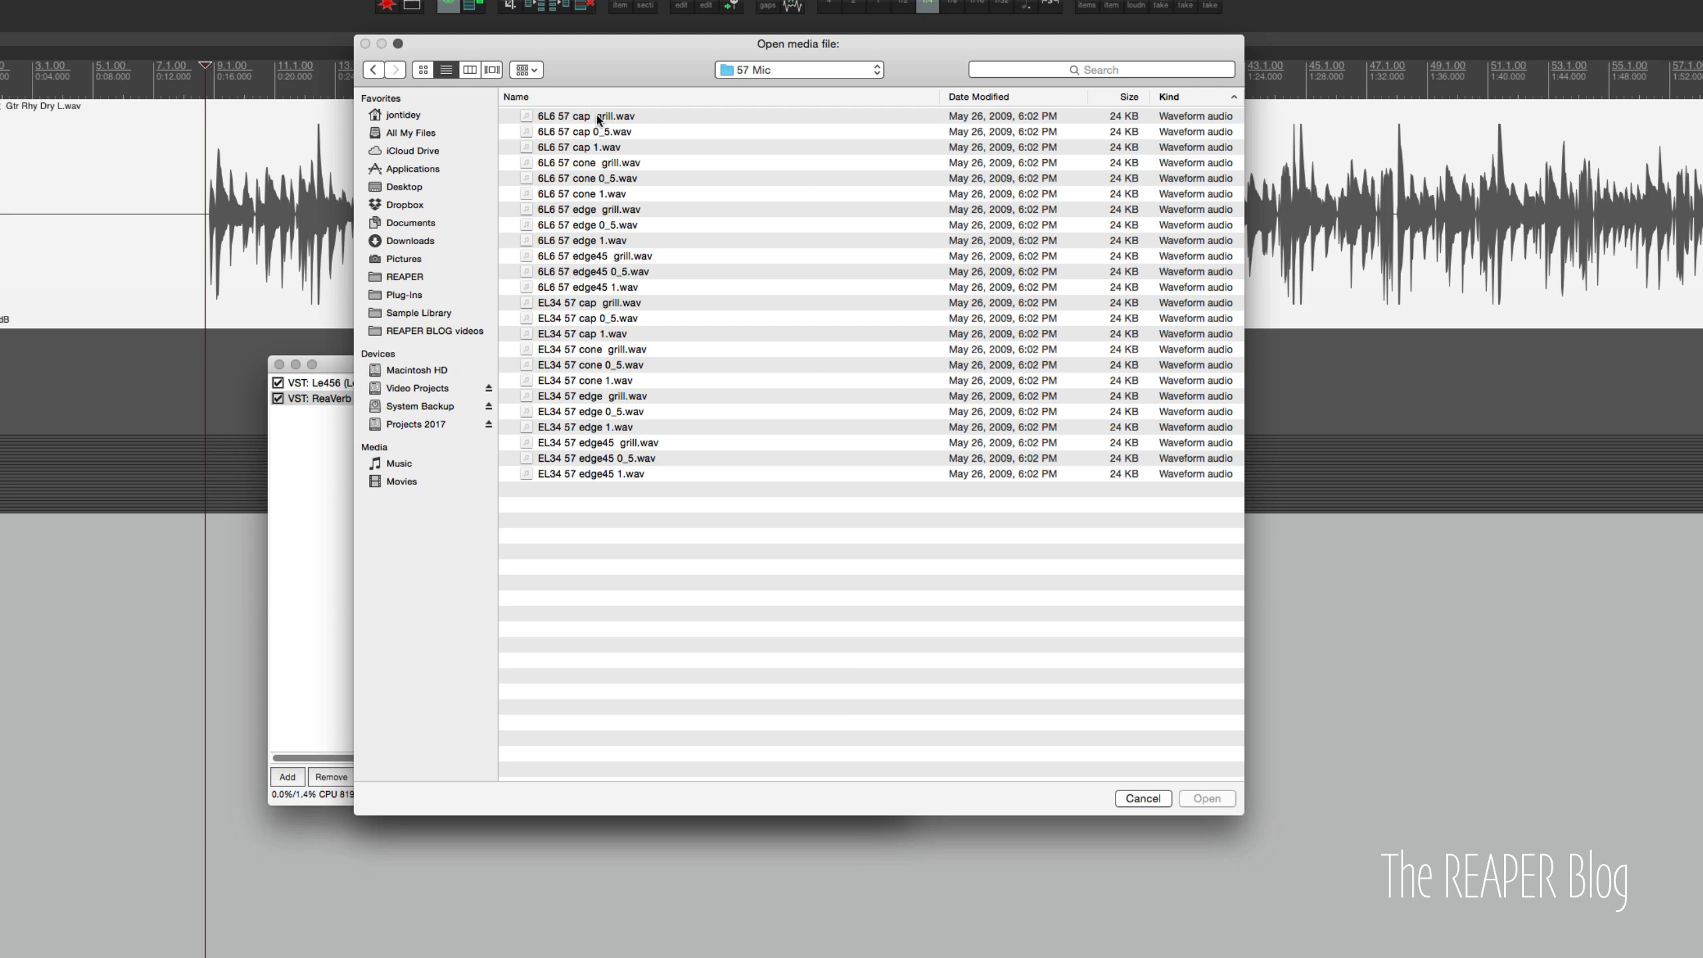
click(644, 117)
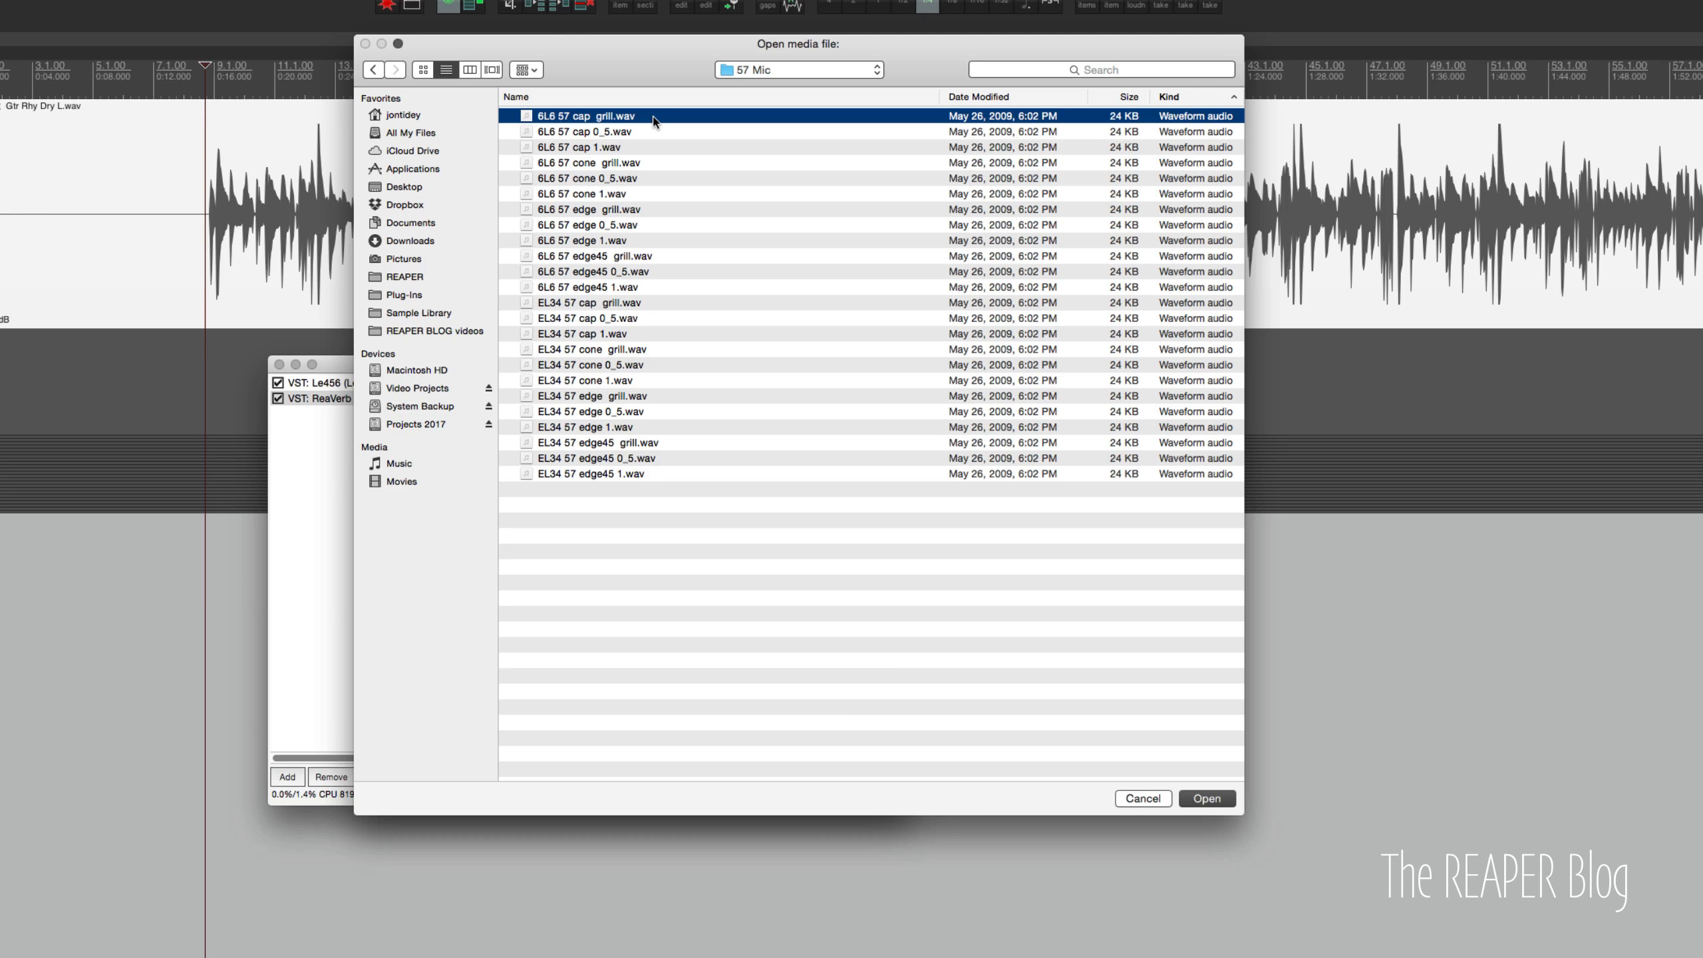
key(Return)
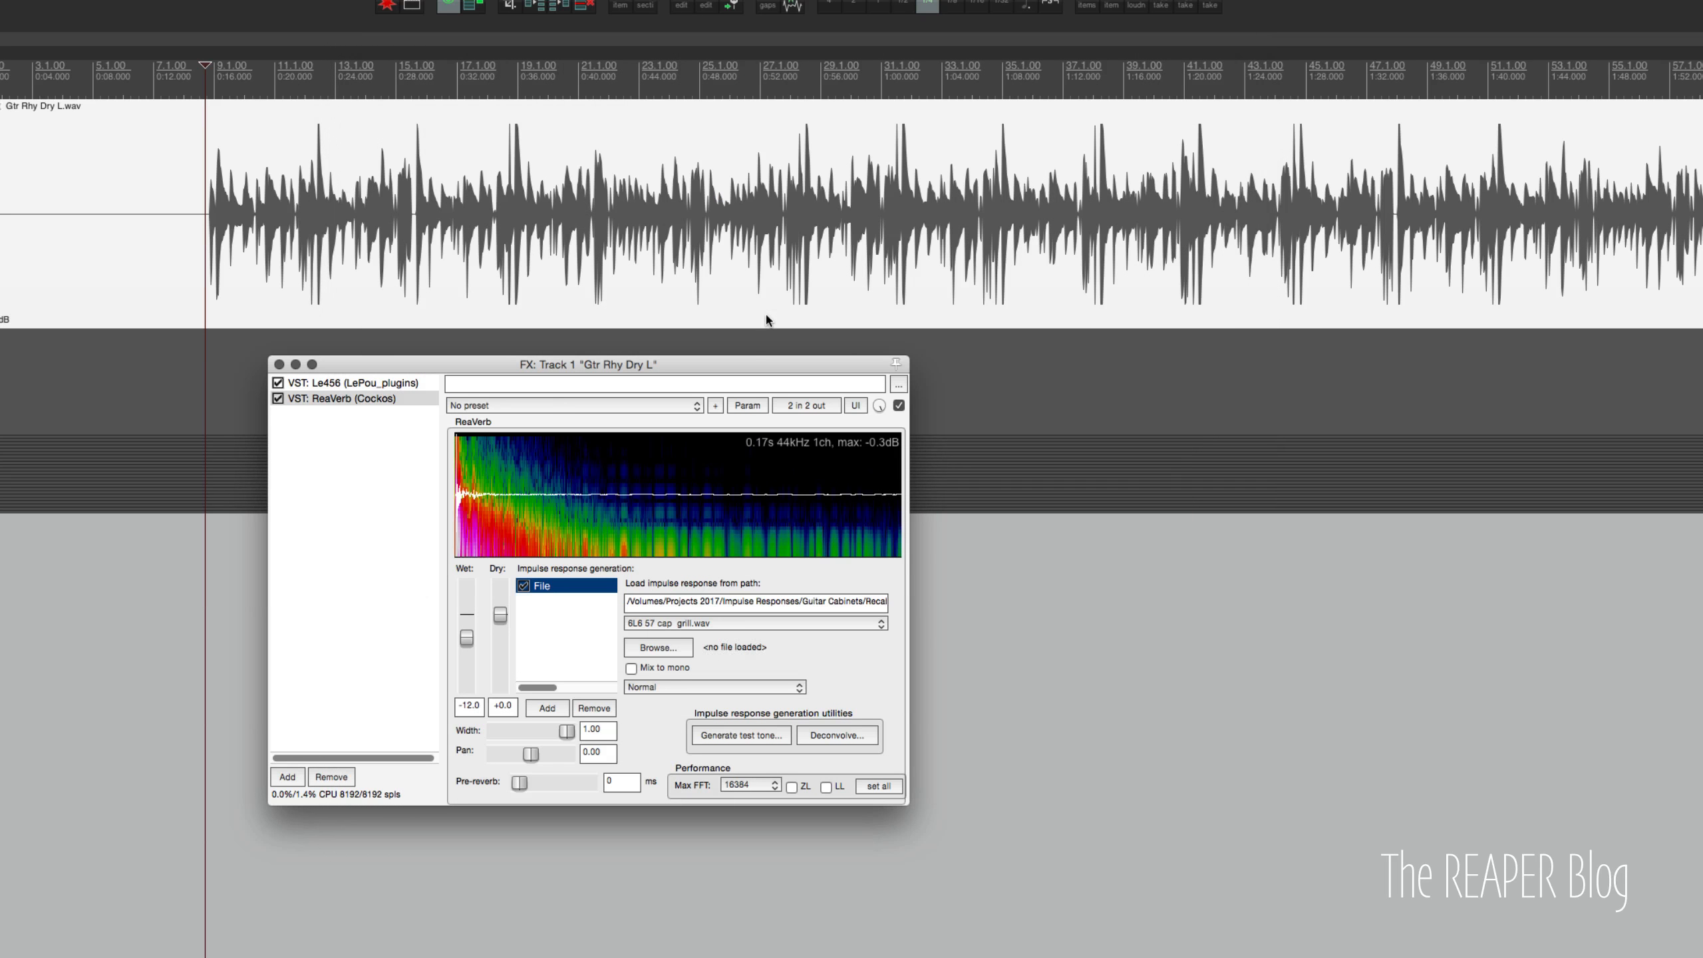
drag(740, 376, 933, 363)
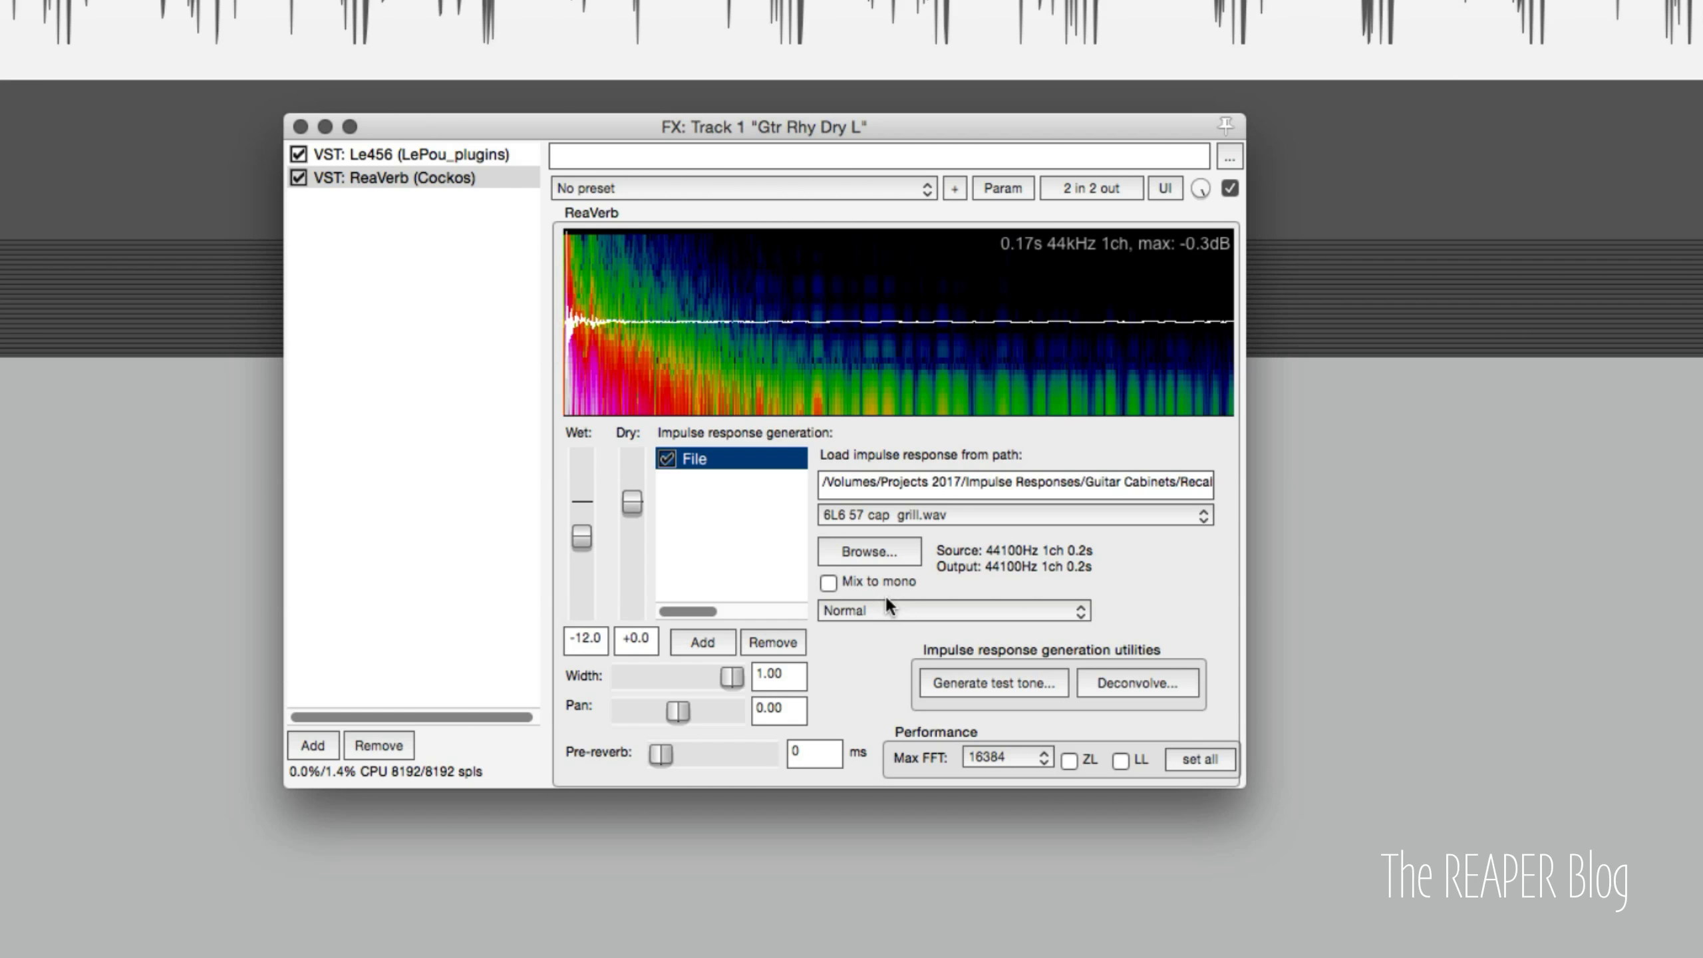
click(879, 605)
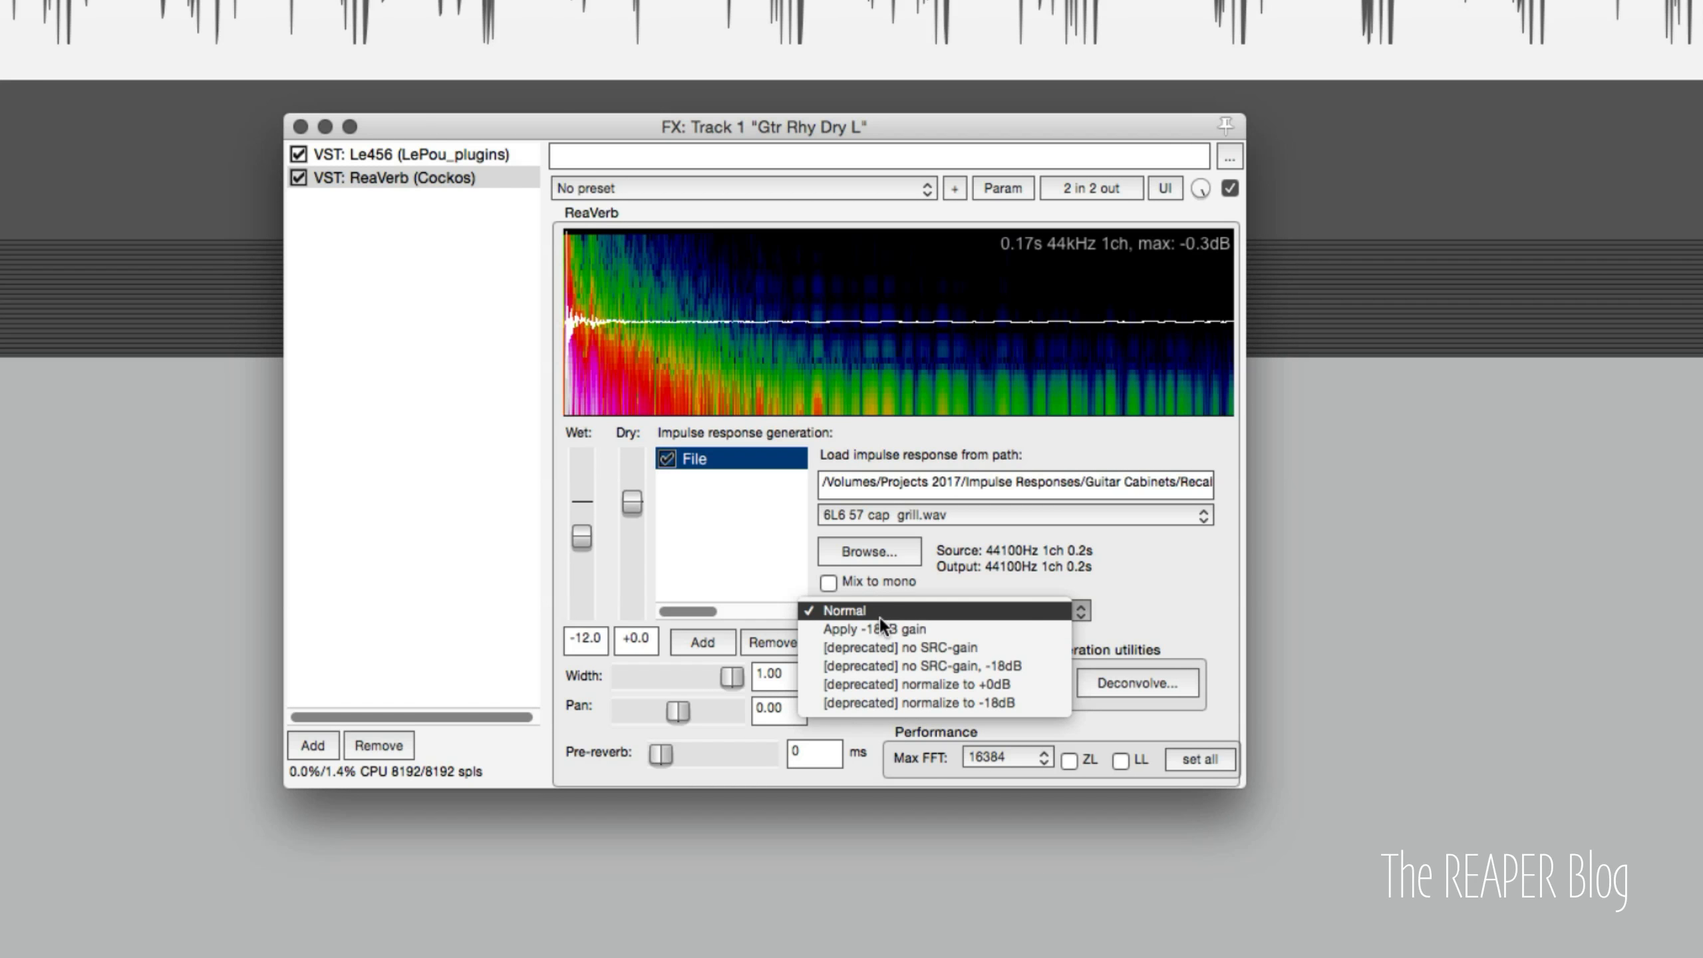
click(934, 631)
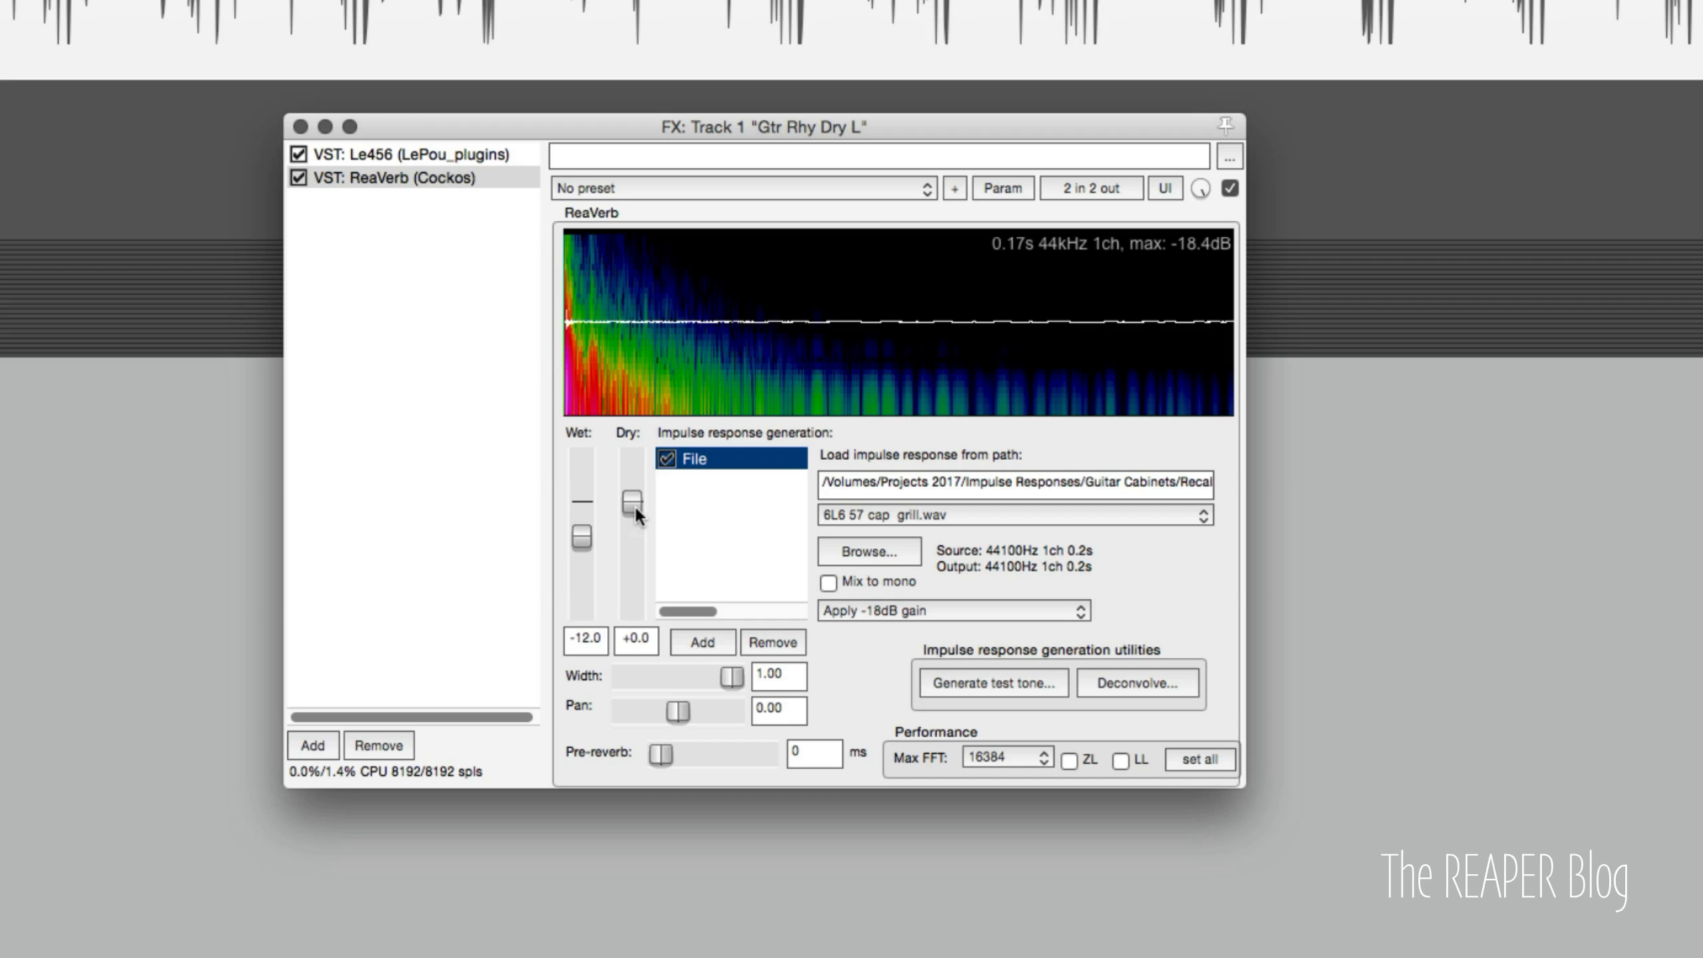
Step: Set ReaVerb's Dry level to -inf and Wet level to -3, and enable the ZL performance option
drag(633, 503, 640, 588)
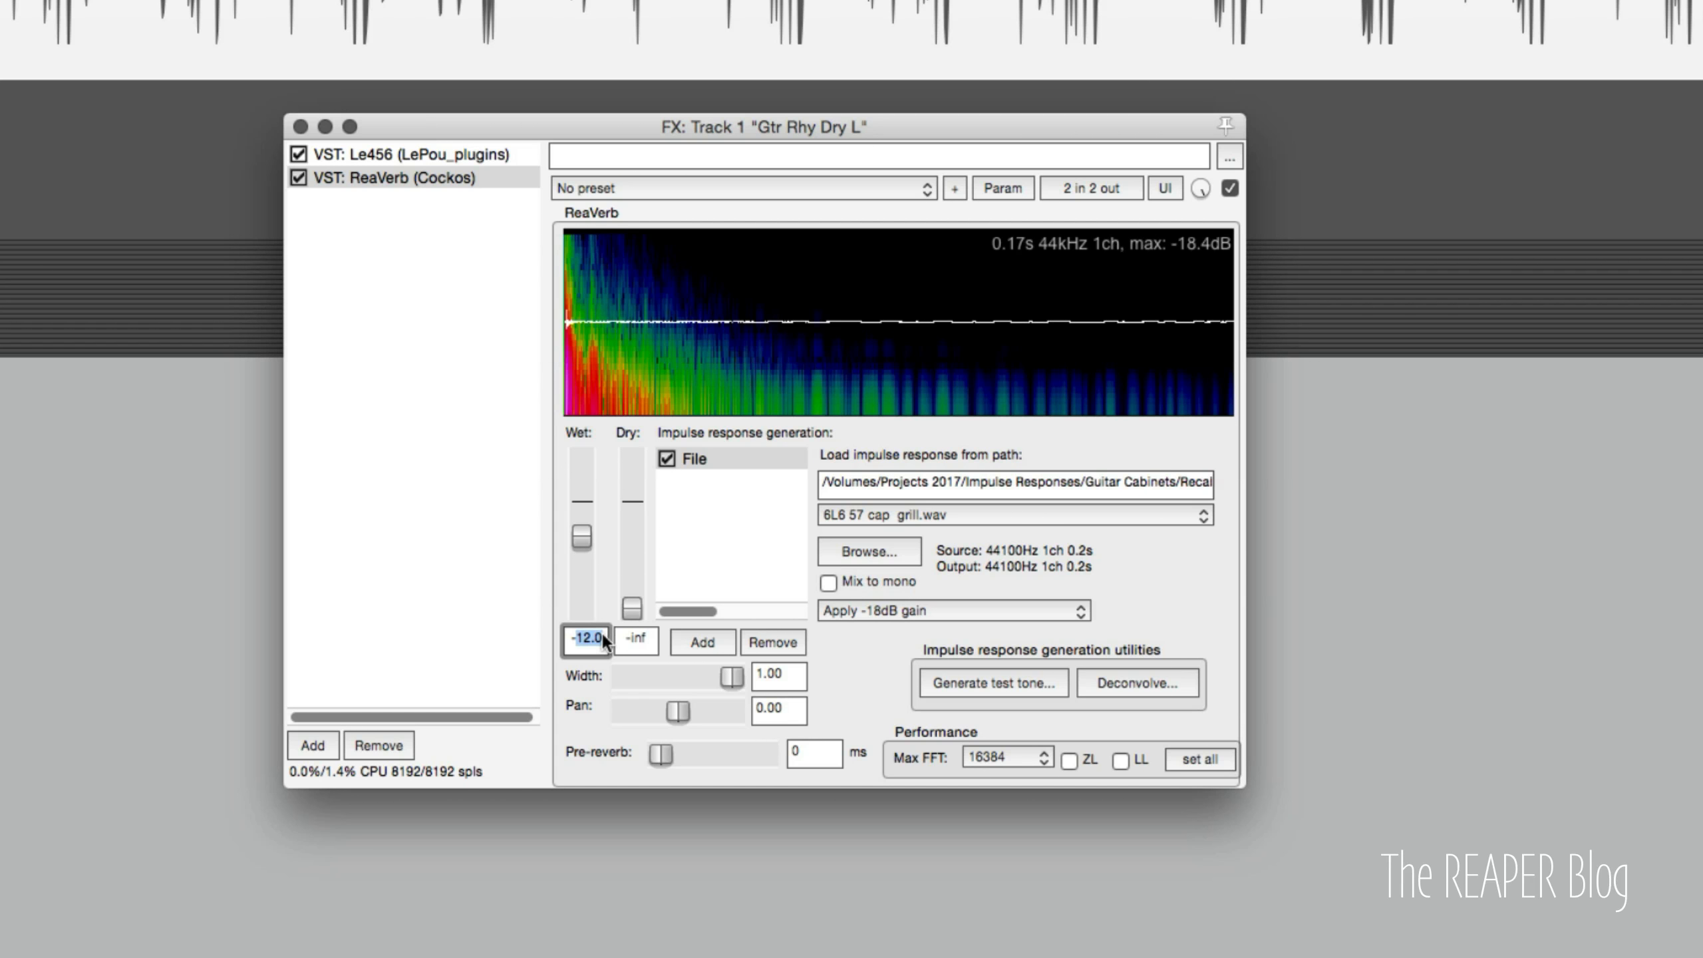
text(-3)
key(Return)
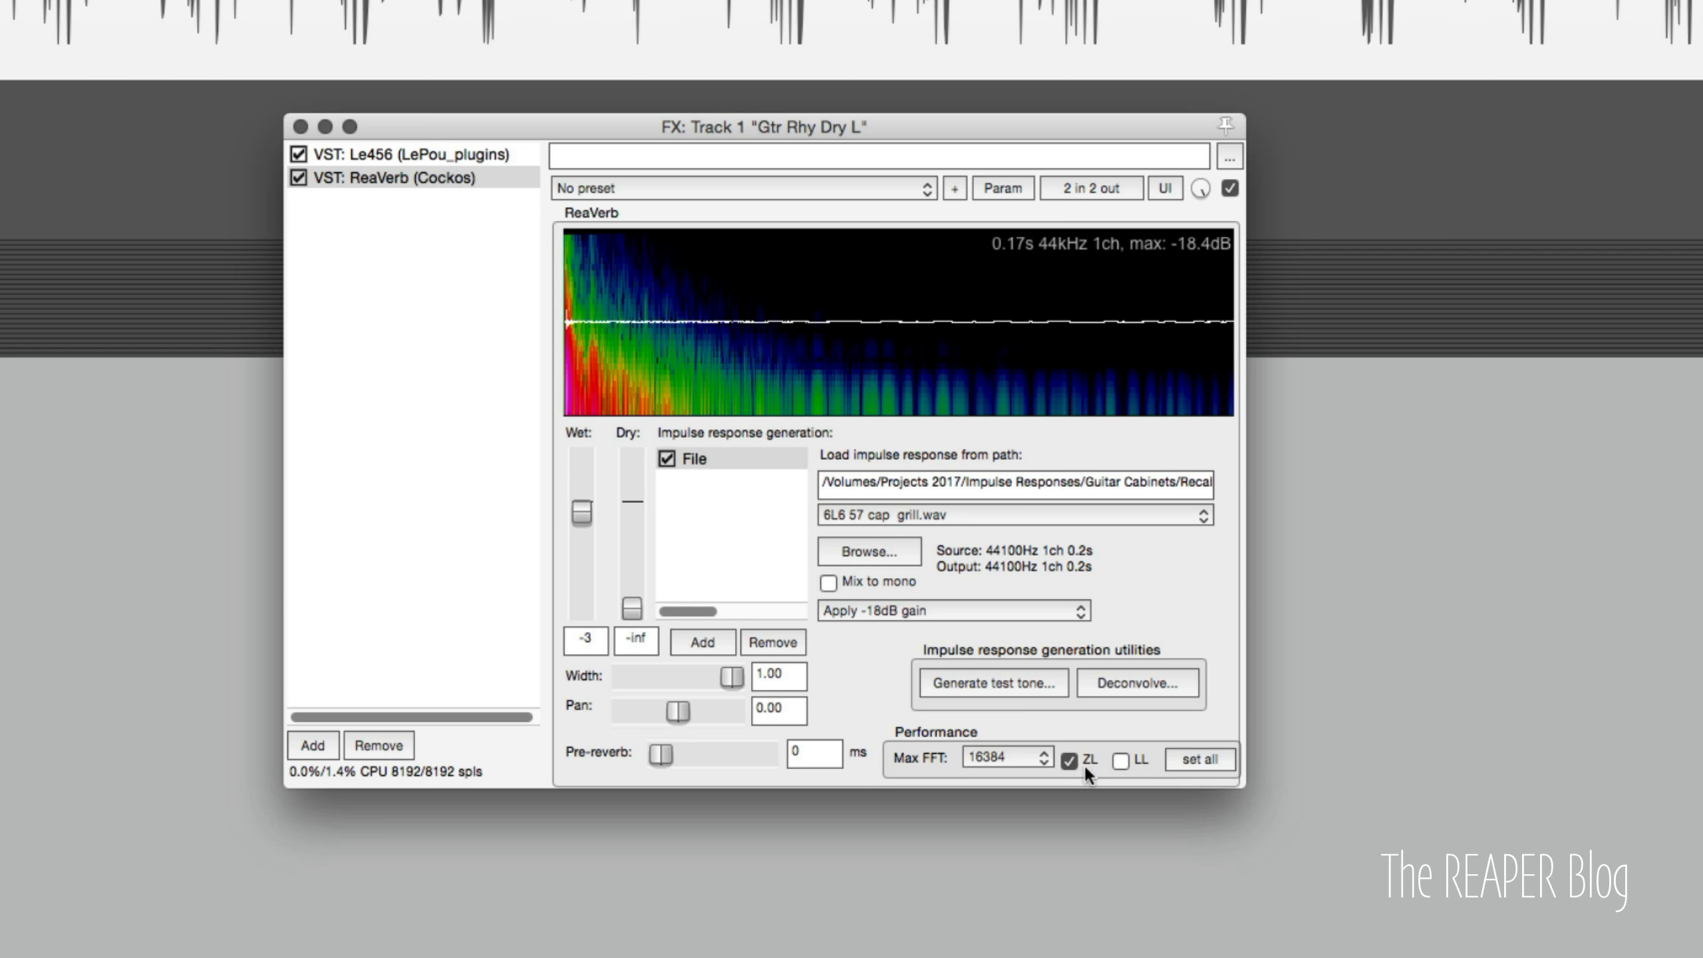
click(347, 80)
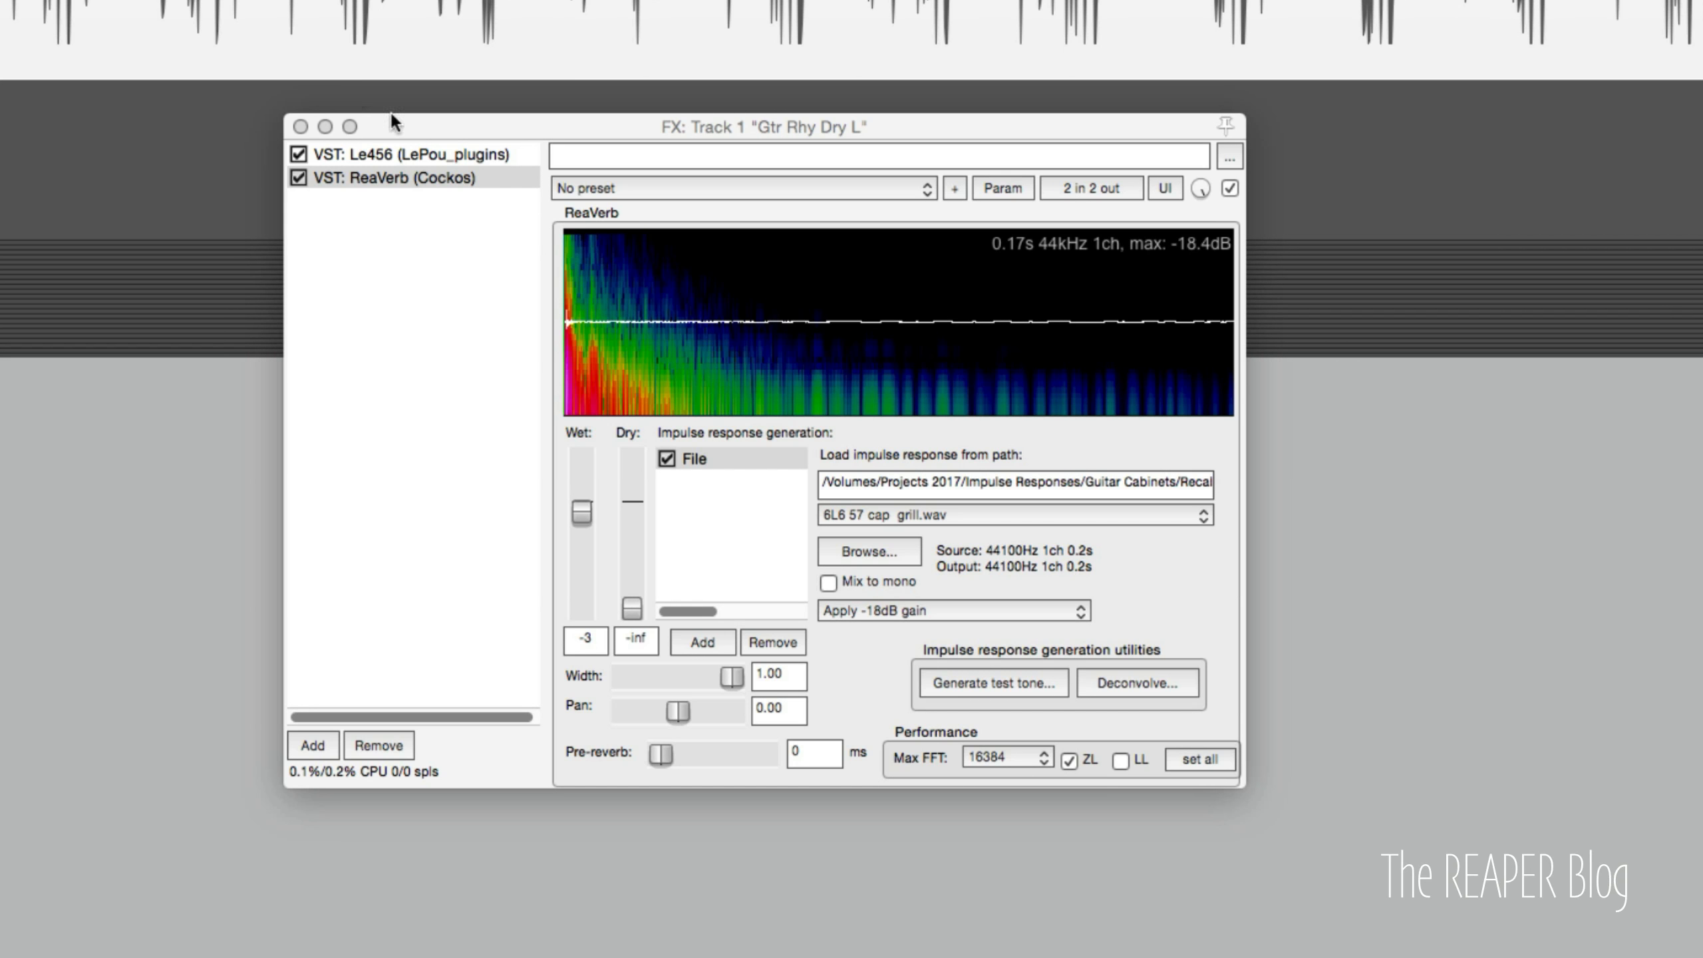
Step: Show the Le456 amp and, during playback, adjust its Volume and raise its Input level
click(414, 153)
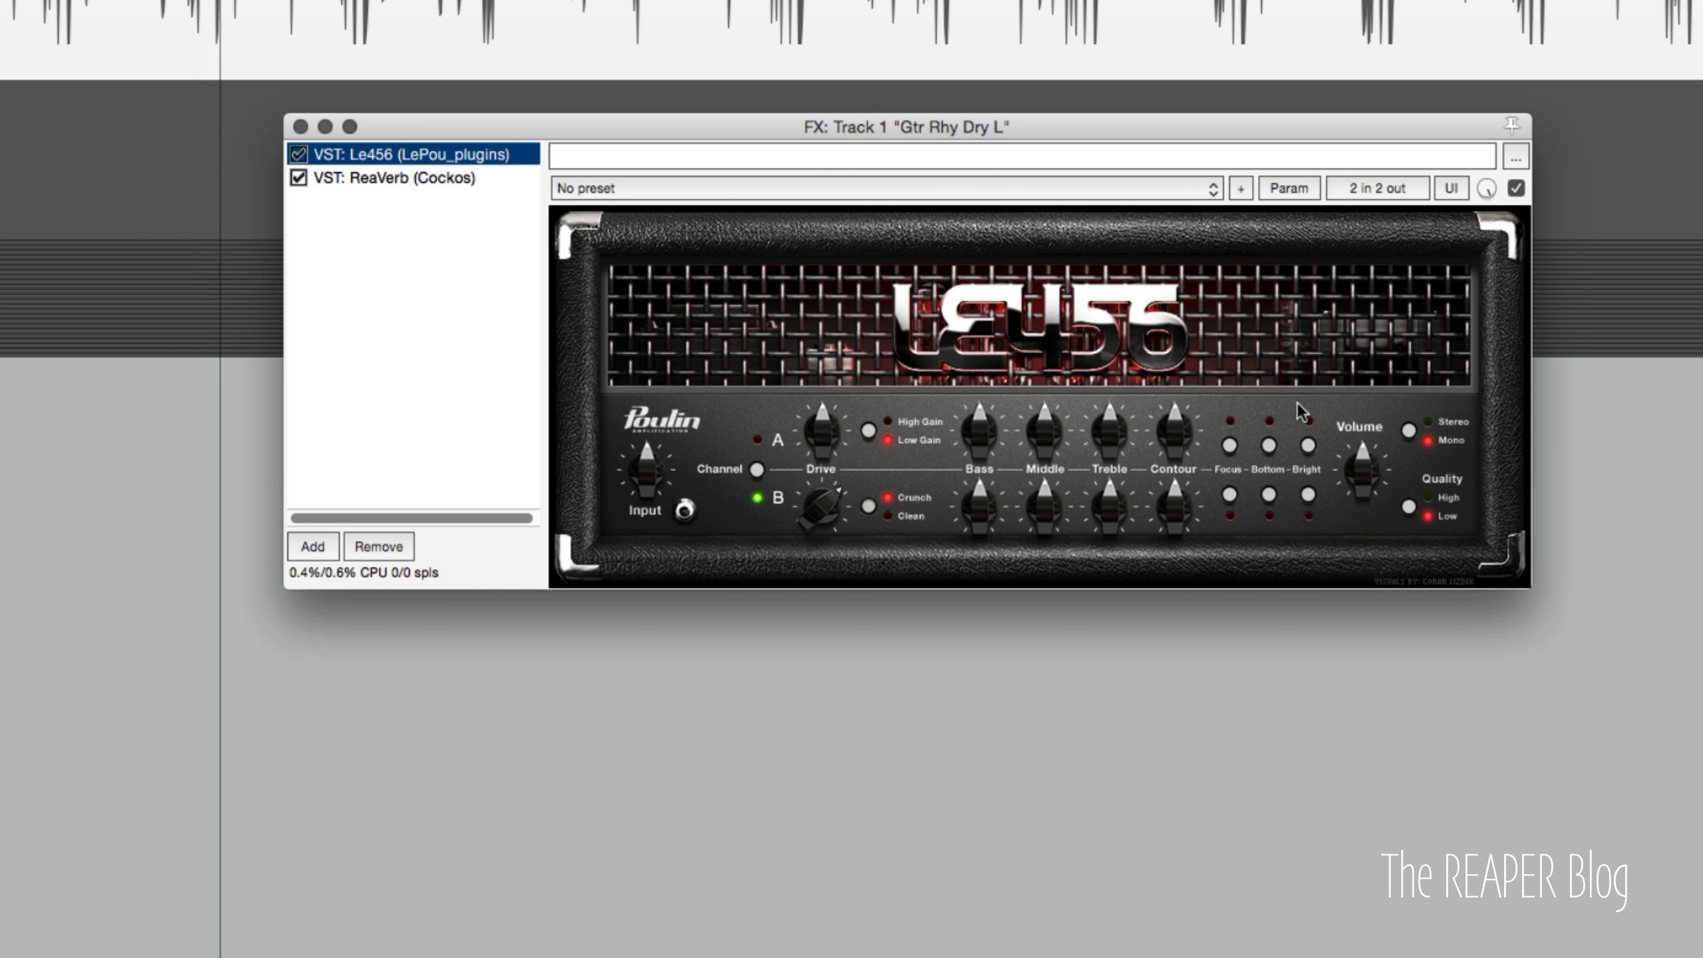
click(1364, 497)
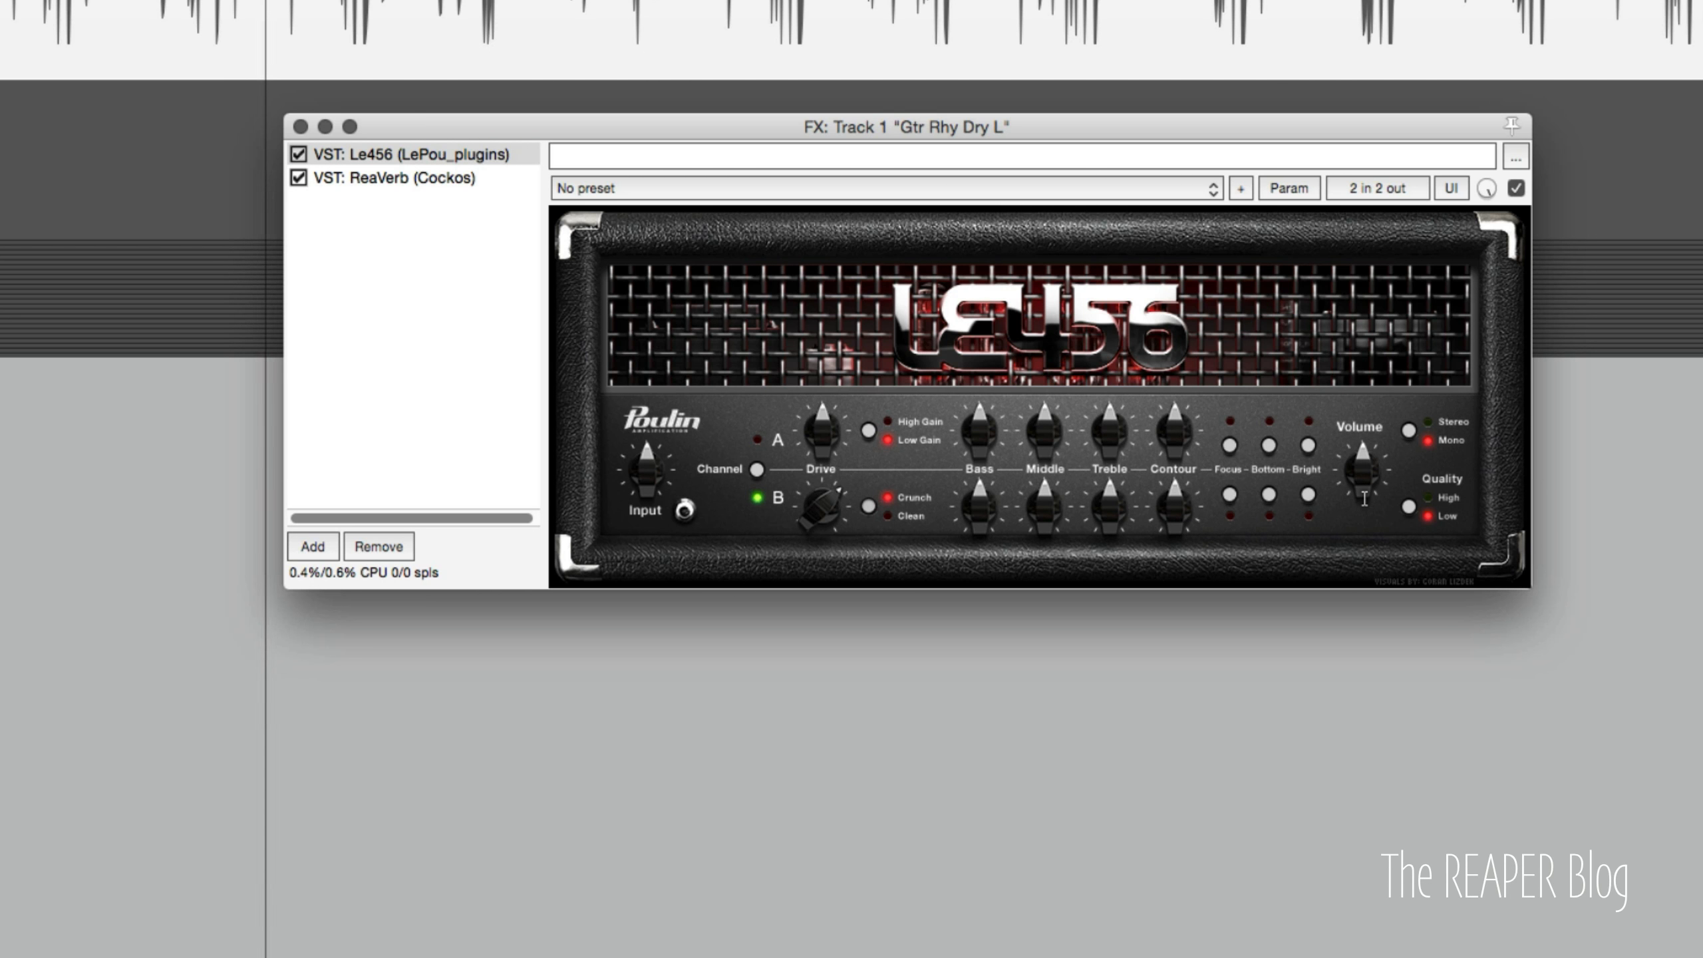
drag(1364, 498, 1361, 3)
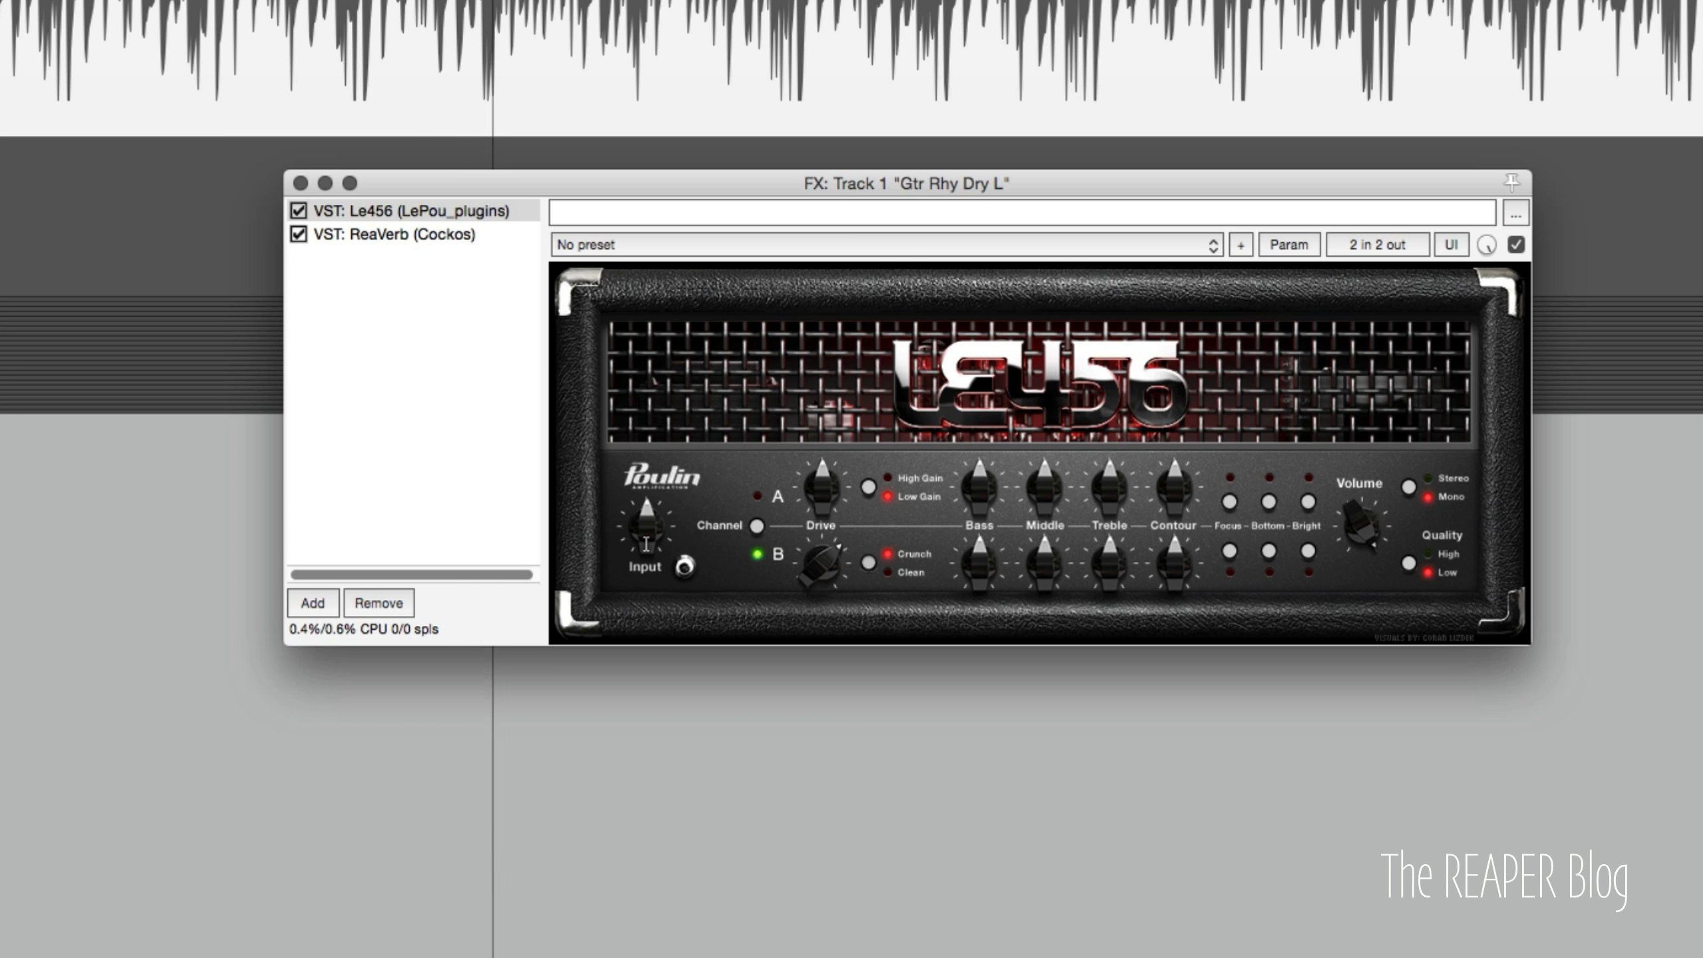
drag(646, 539, 646, 484)
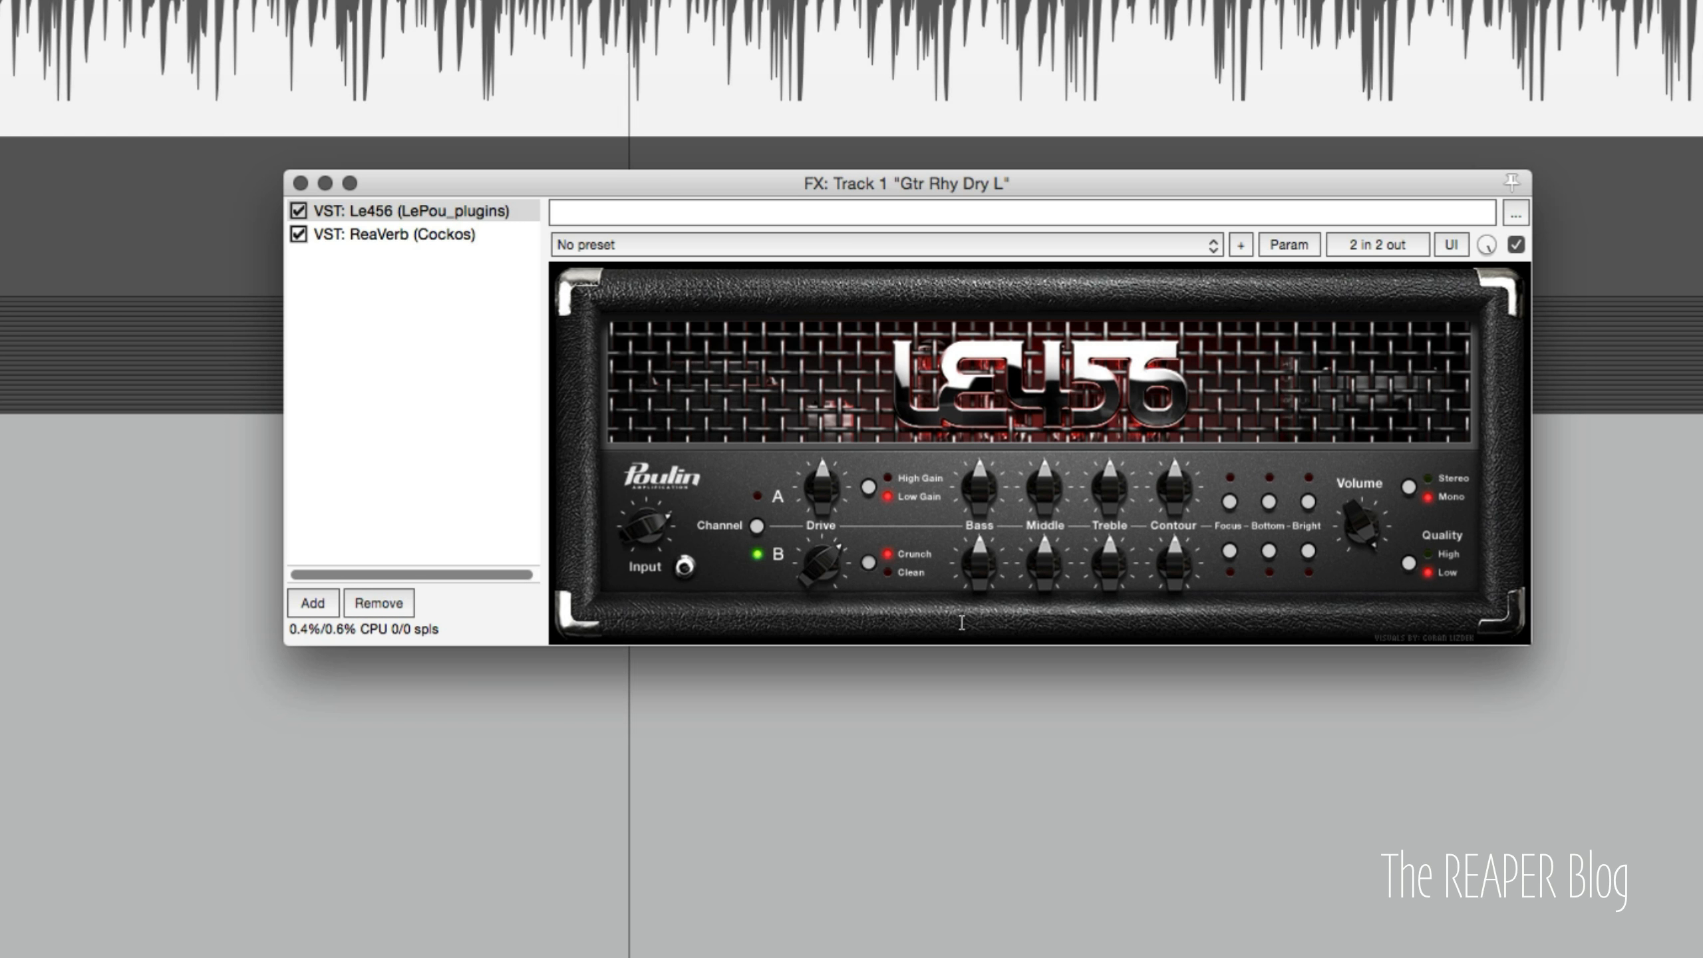
Step: Raise the Bass, Middle and Treble of the Le456's channel B
drag(979, 567, 1054, 542)
drag(1123, 592, 1122, 578)
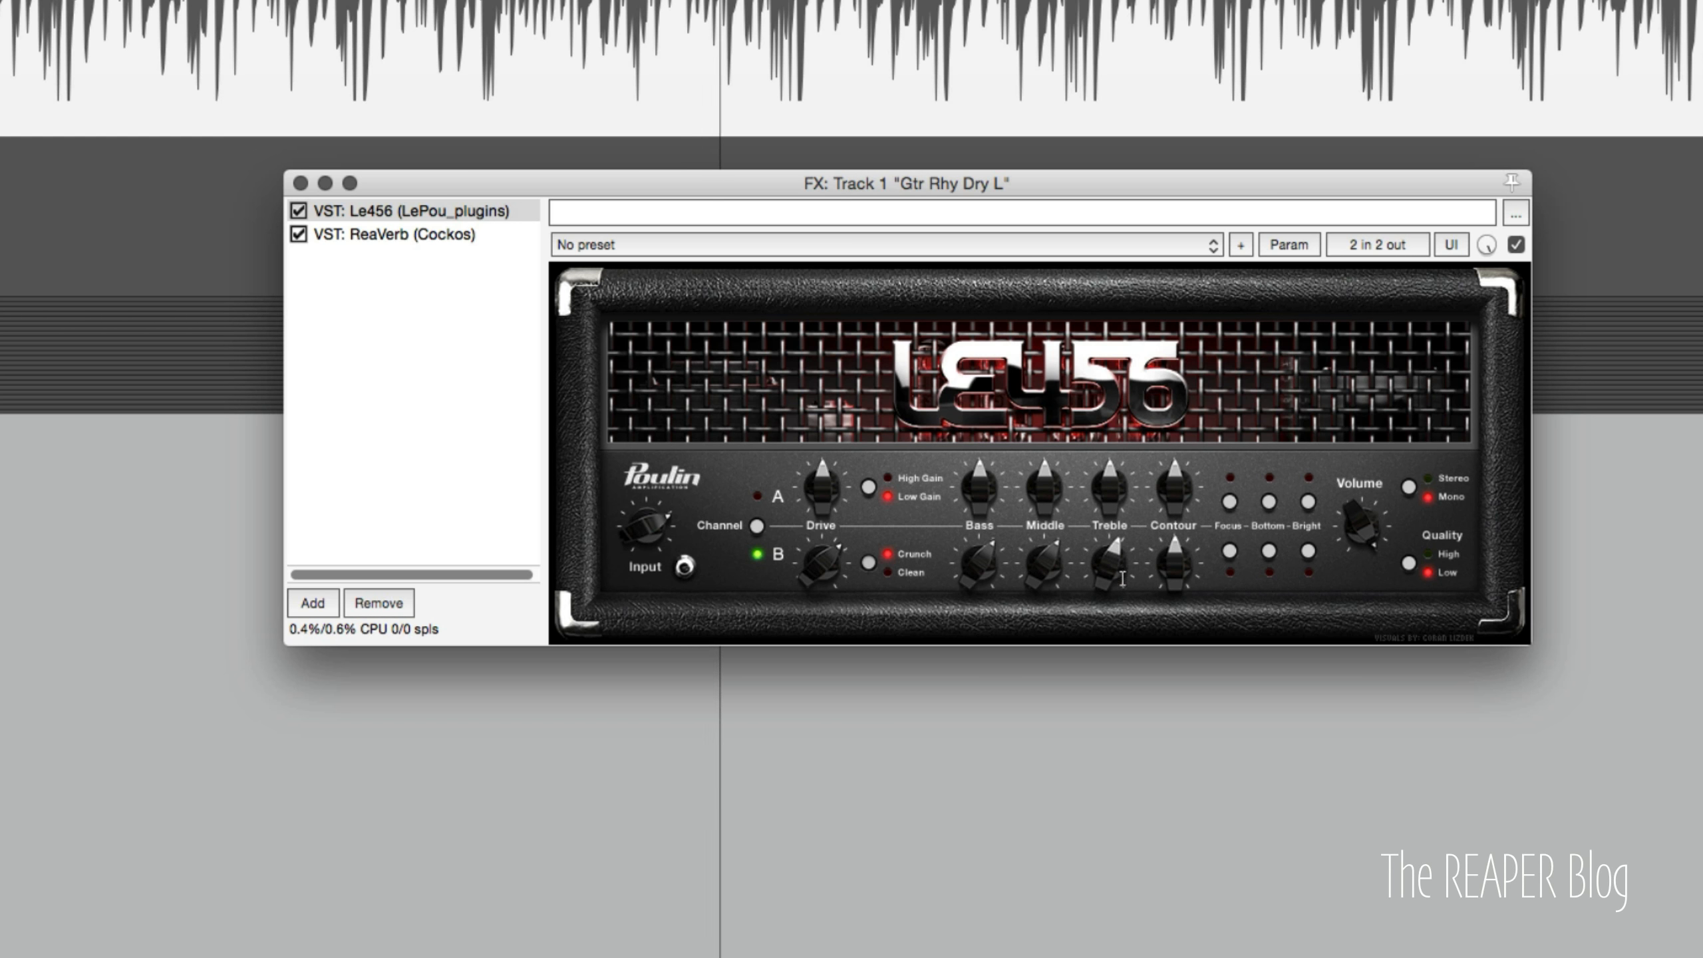
drag(981, 569, 979, 567)
drag(1102, 565, 1168, 562)
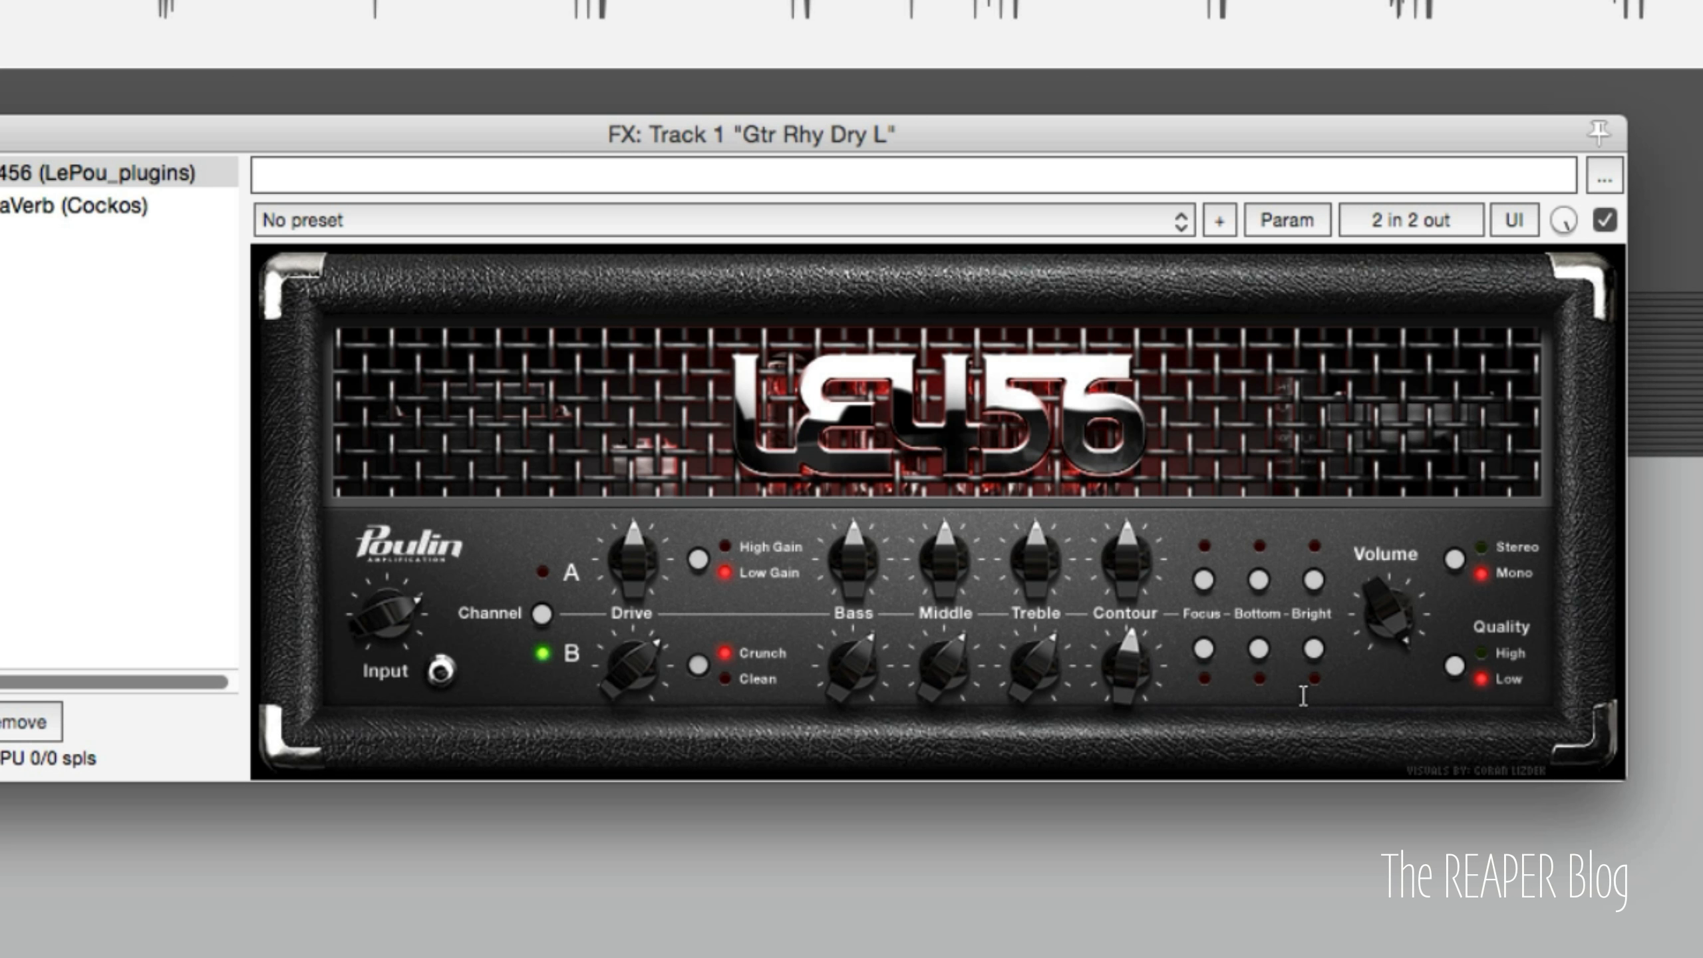
Step: Switch on Bright and Bottom for channel B, and try Focus before switching it off again
click(1312, 650)
click(1259, 648)
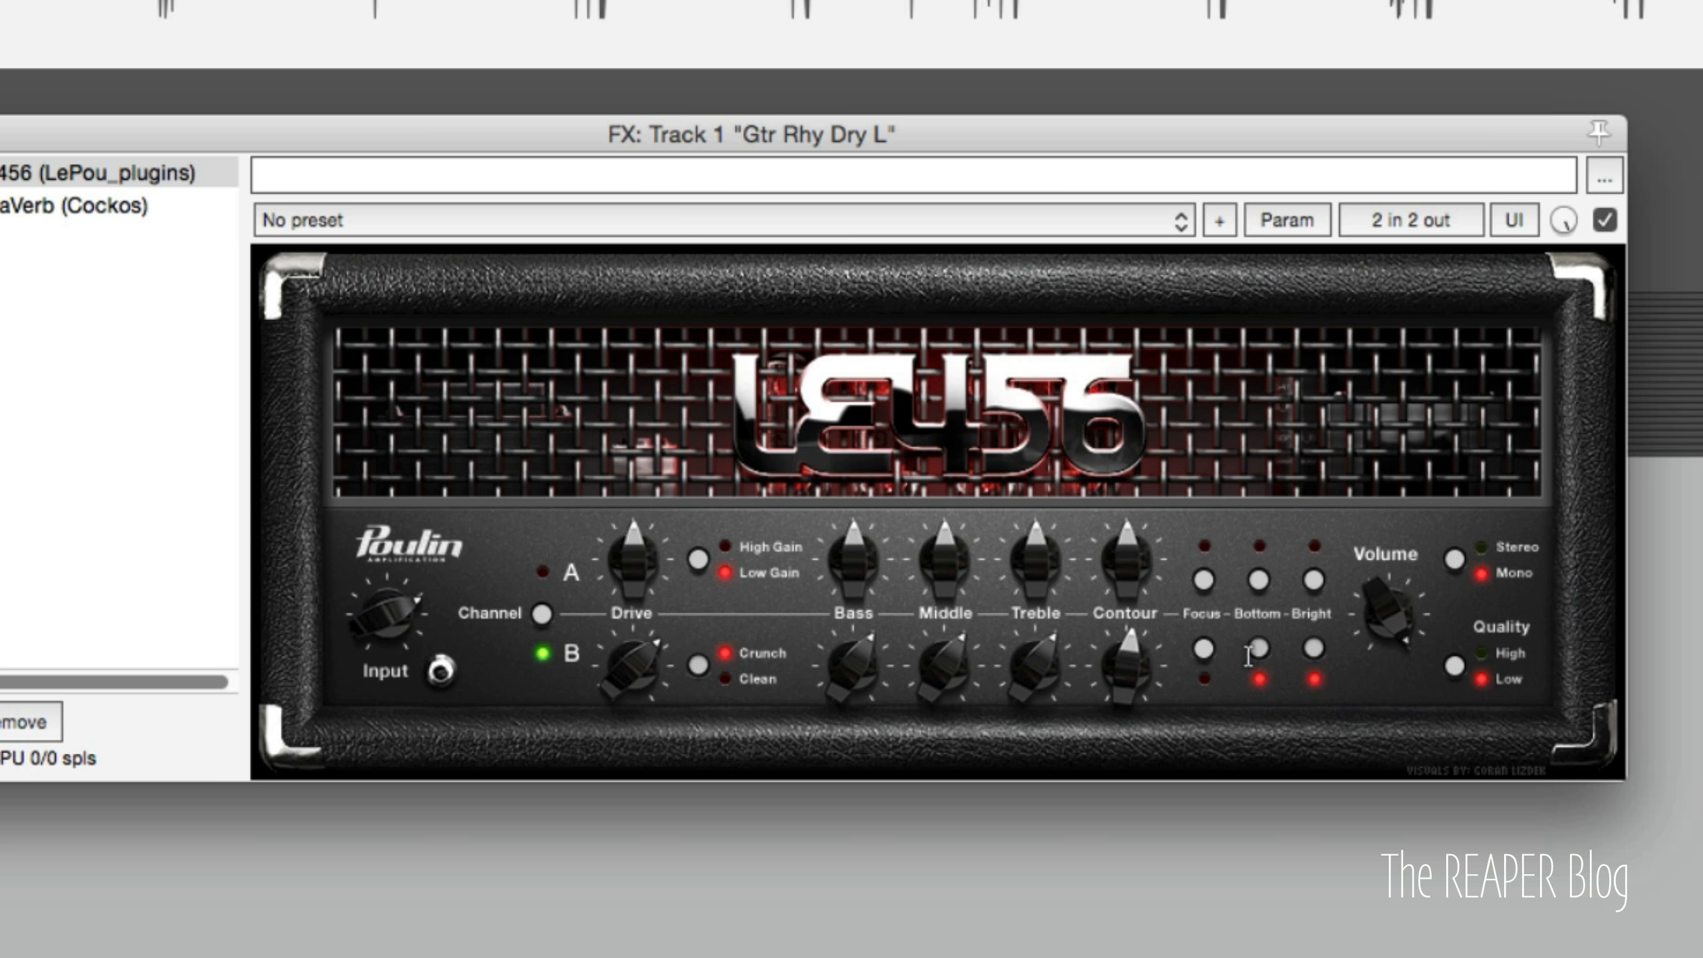
click(1204, 647)
click(1204, 648)
Step: Raise channel B's Contour and Drive, and fine-tune the amp's Input level
drag(1118, 664, 1106, 612)
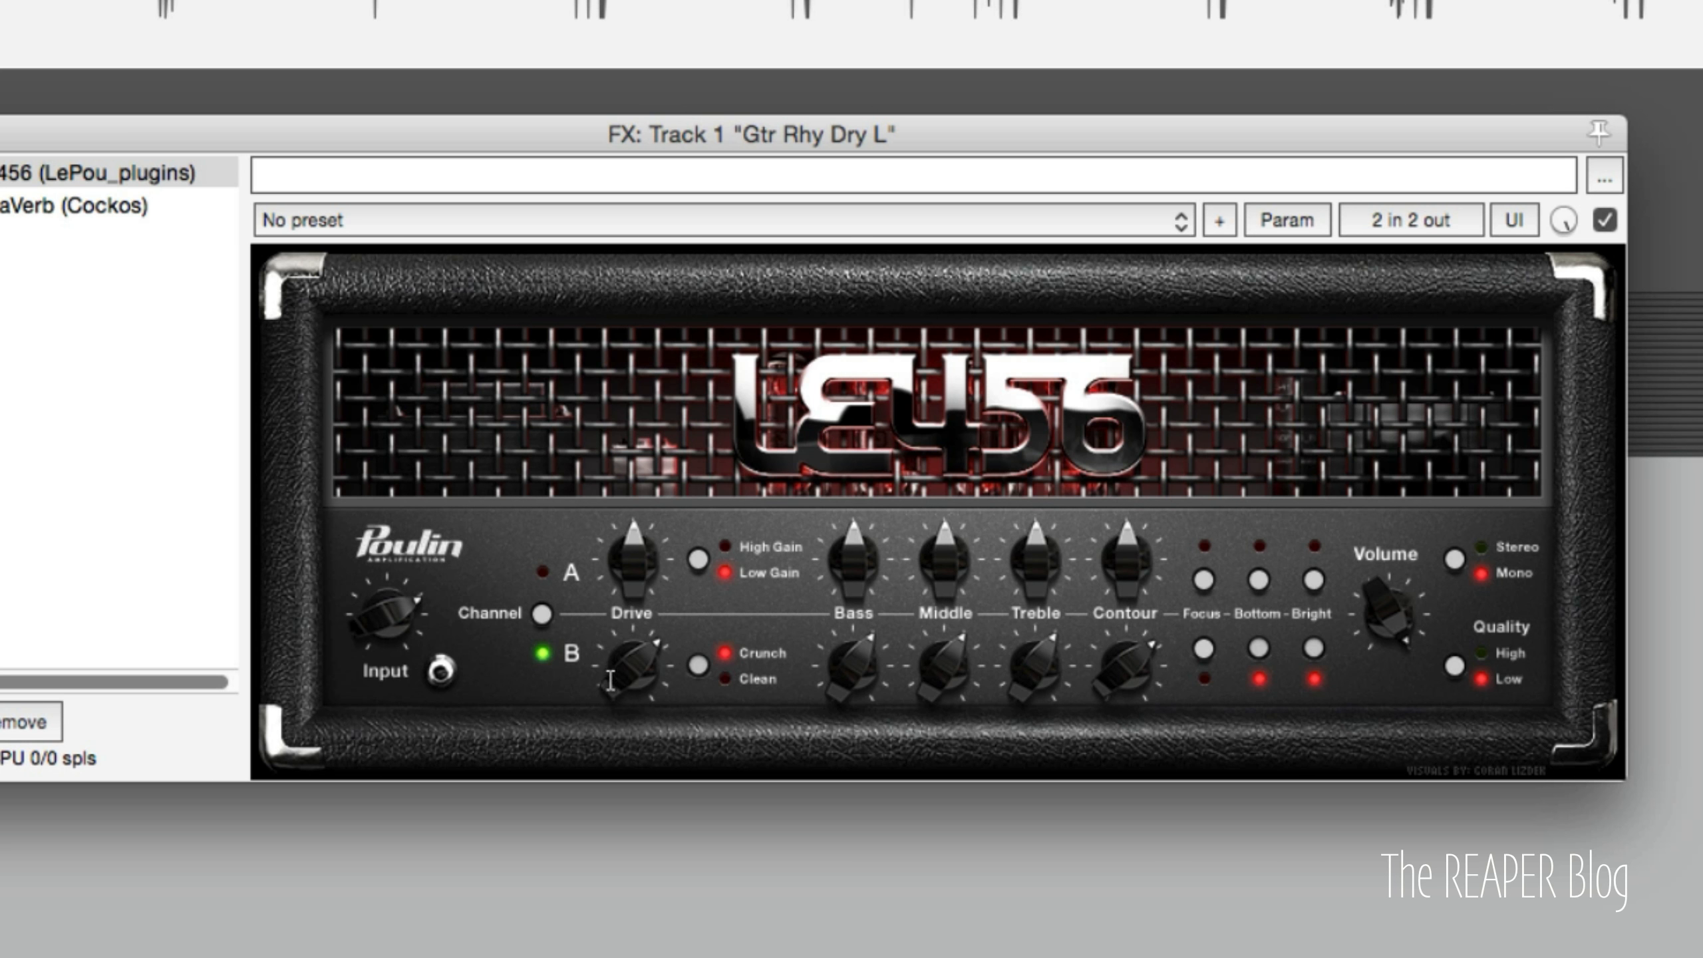
drag(603, 680, 608, 674)
drag(361, 617, 368, 604)
drag(640, 682, 642, 662)
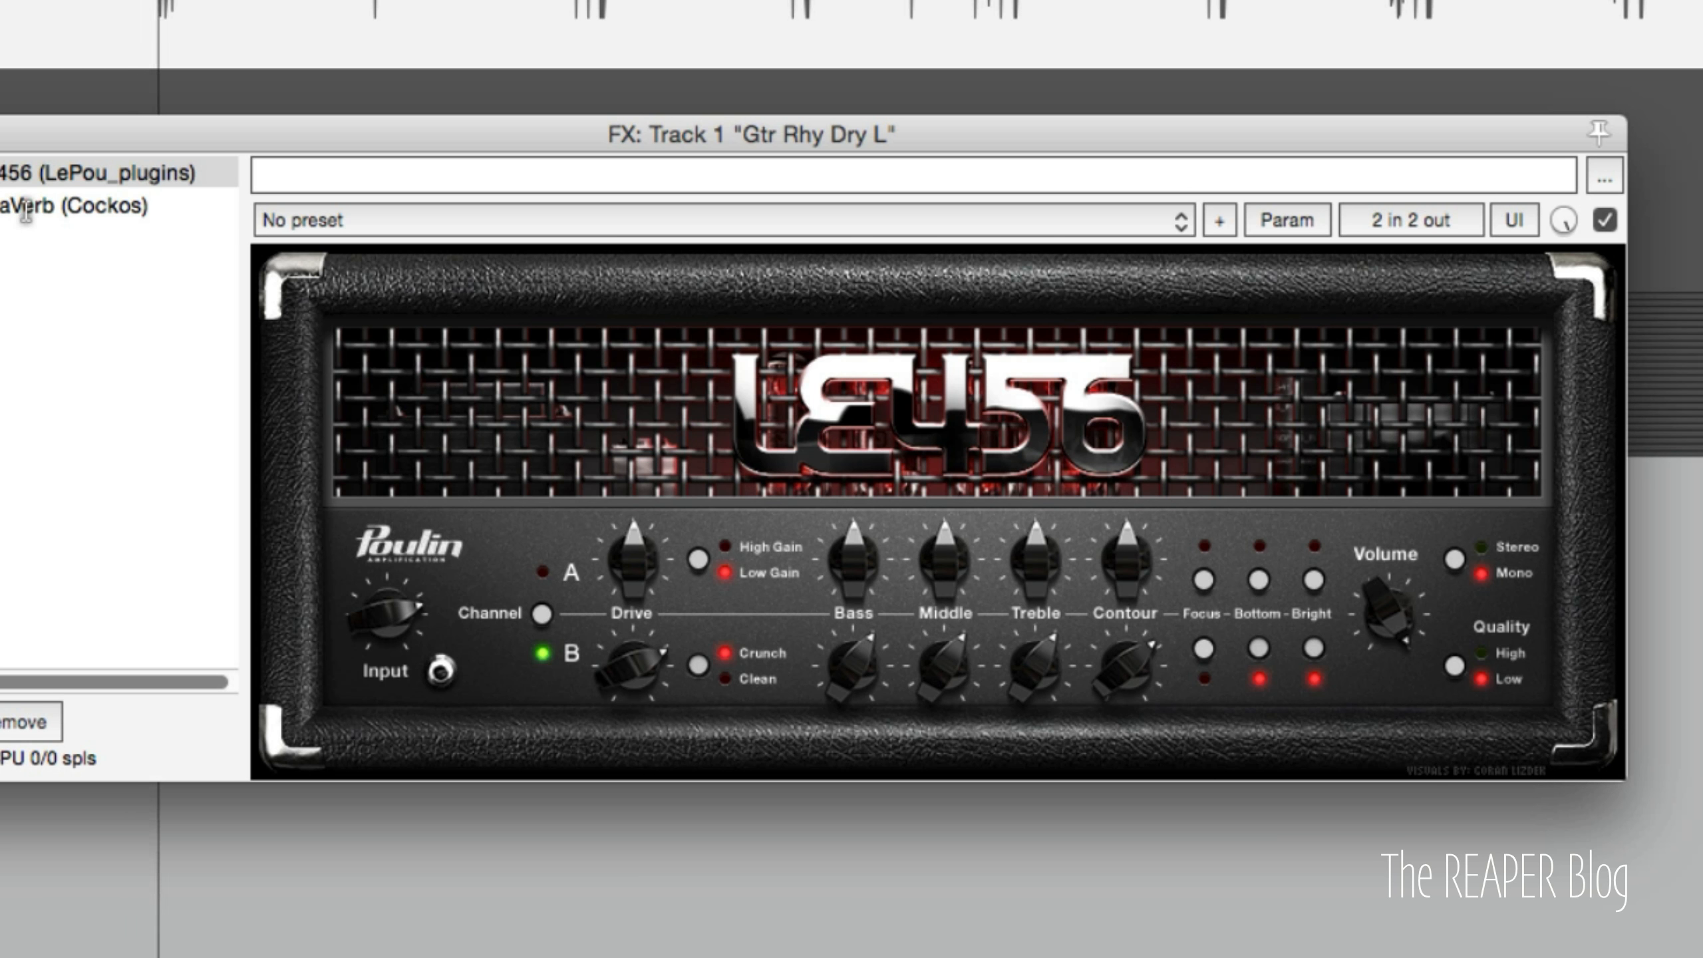
Step: In ReaVerb, compare the 6L6 57 cap grill.wav and 6L6 57 cap 1.wav impulses by alternating between them, ending on 6L6 57 cap 1.wav
click(25, 209)
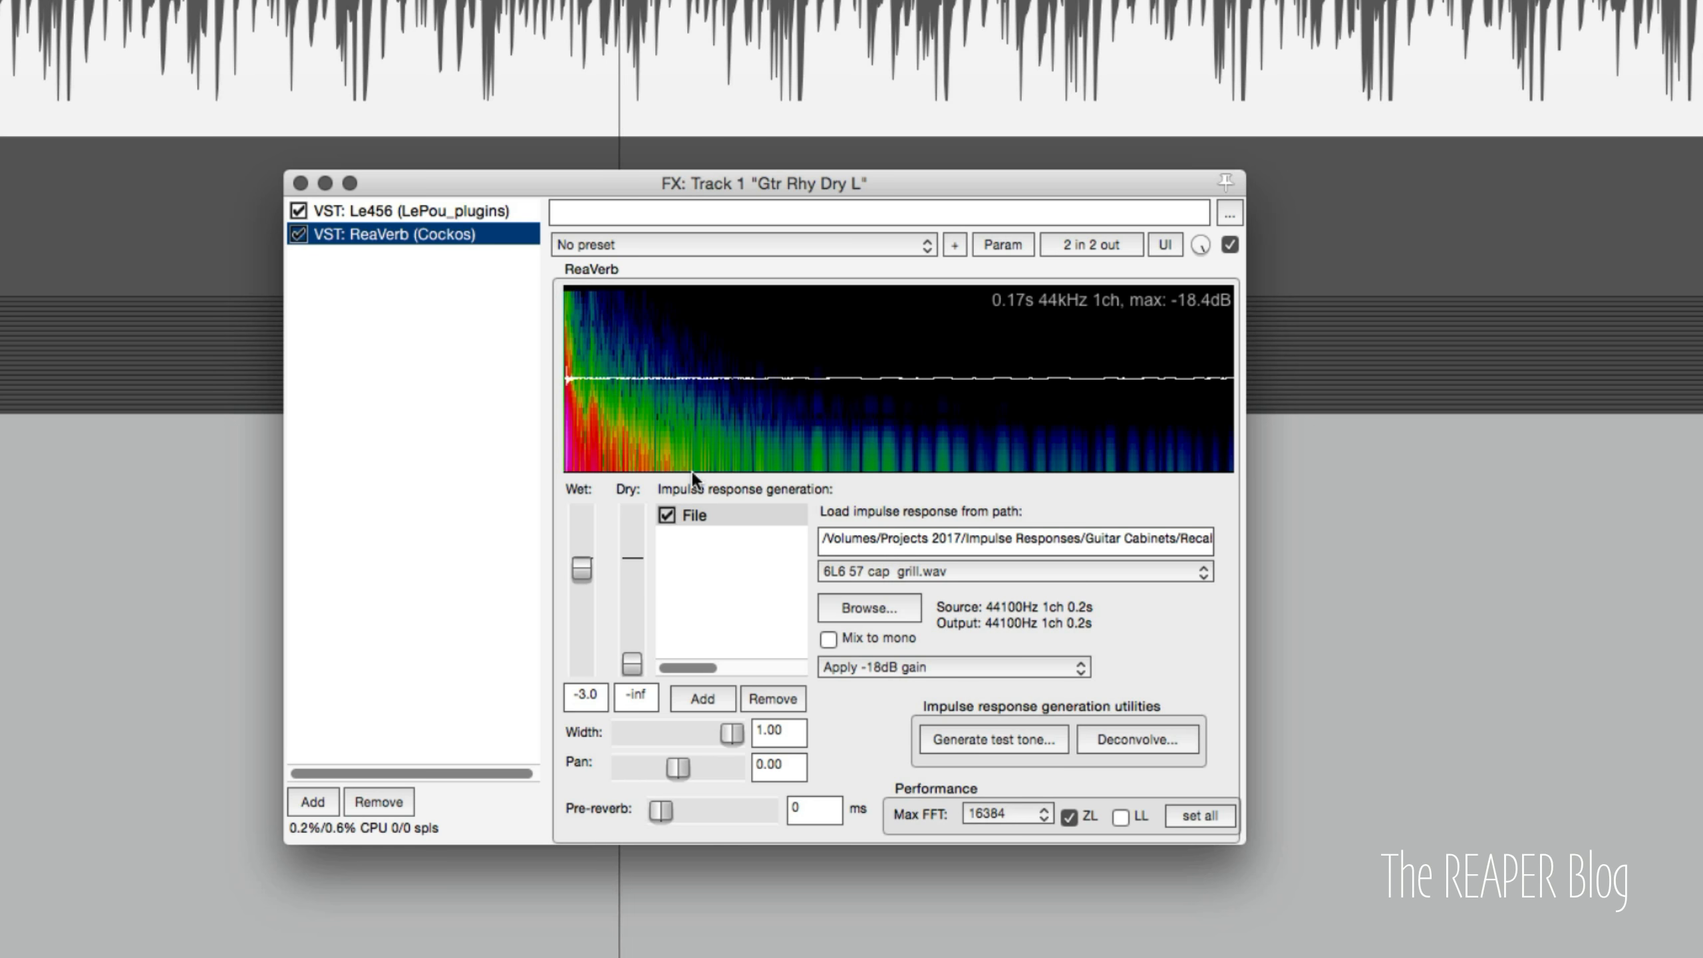
click(932, 572)
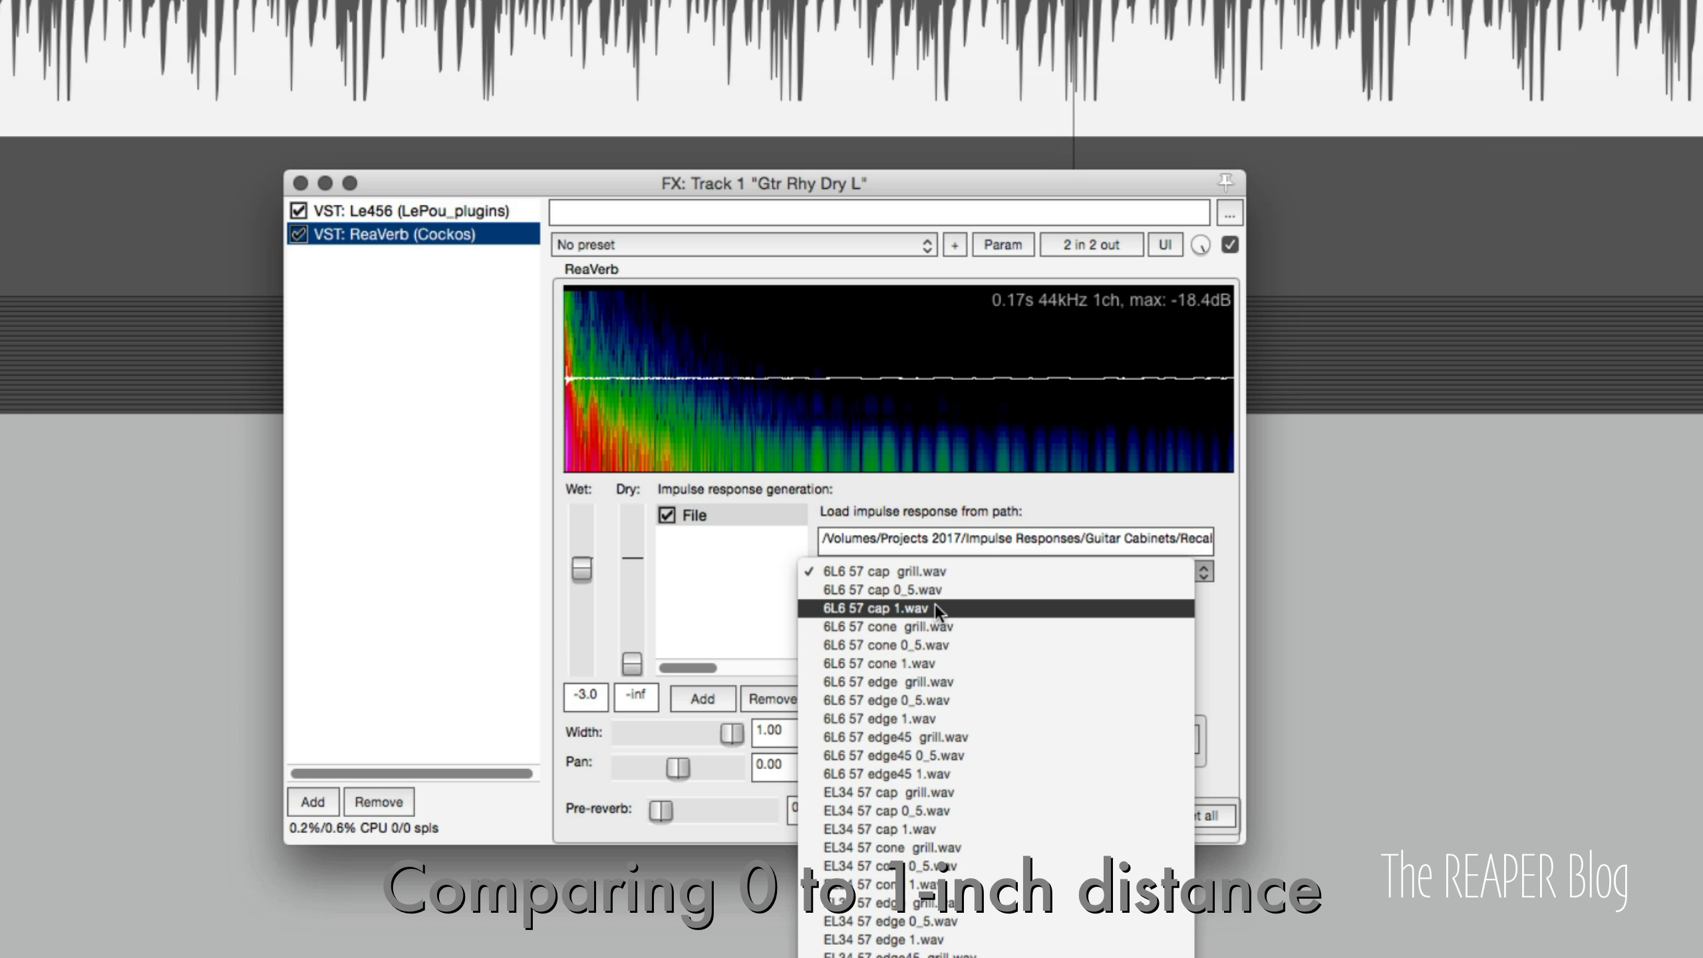
click(934, 608)
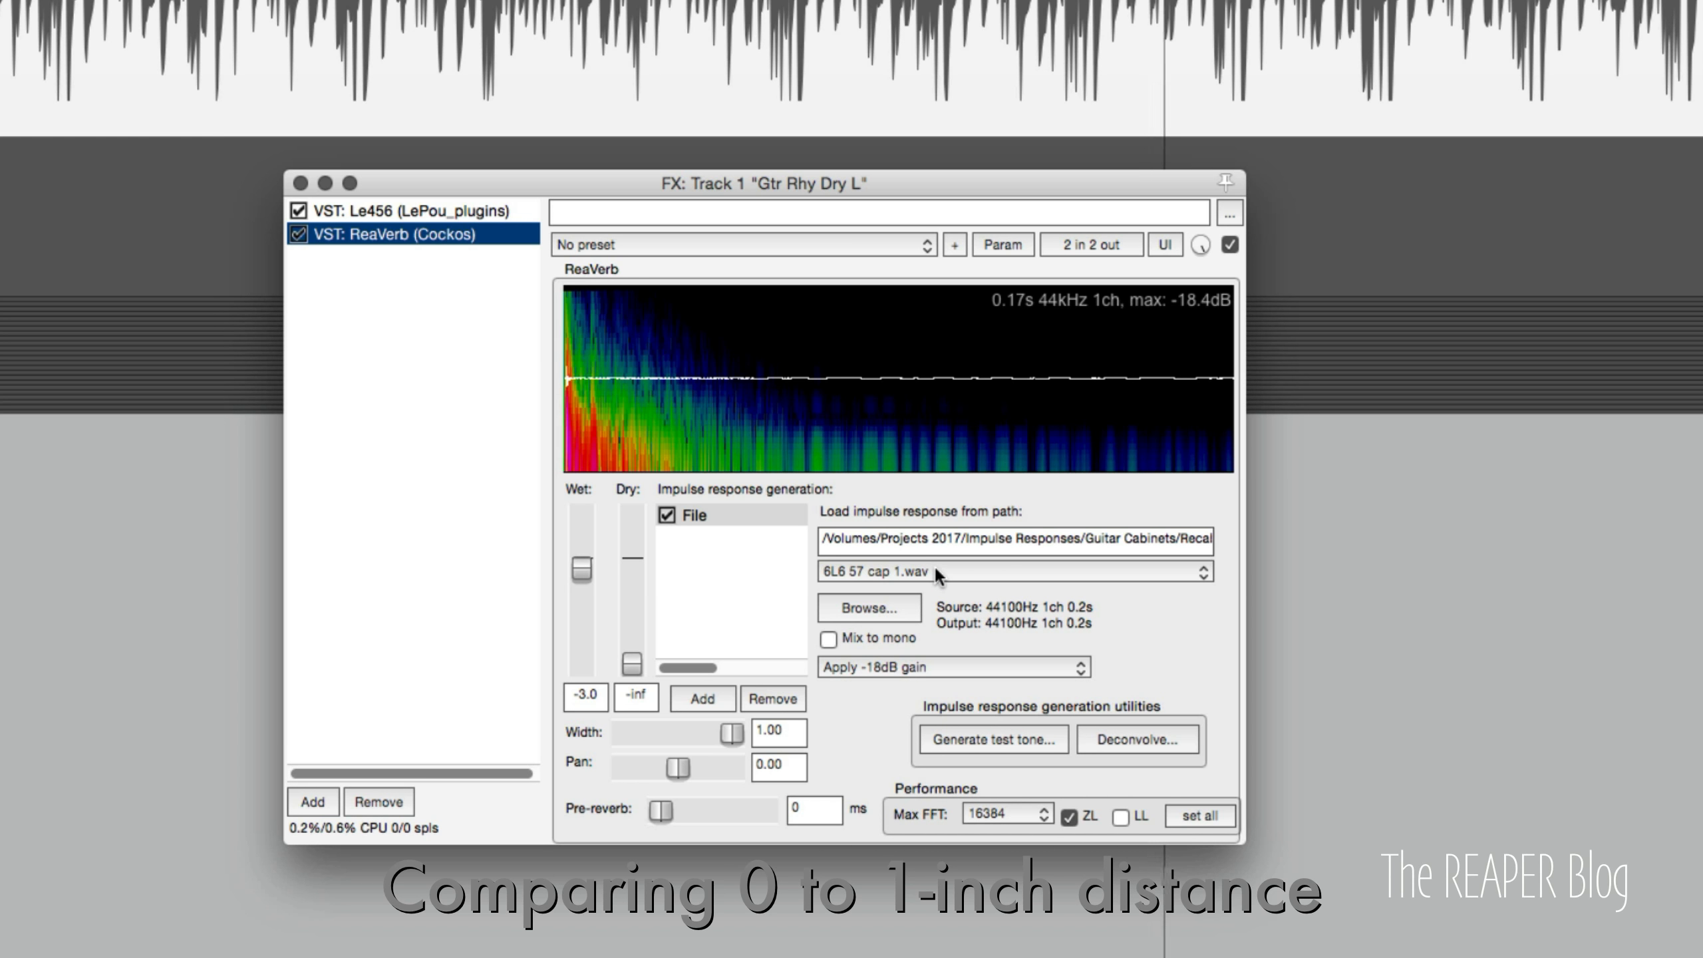
click(936, 574)
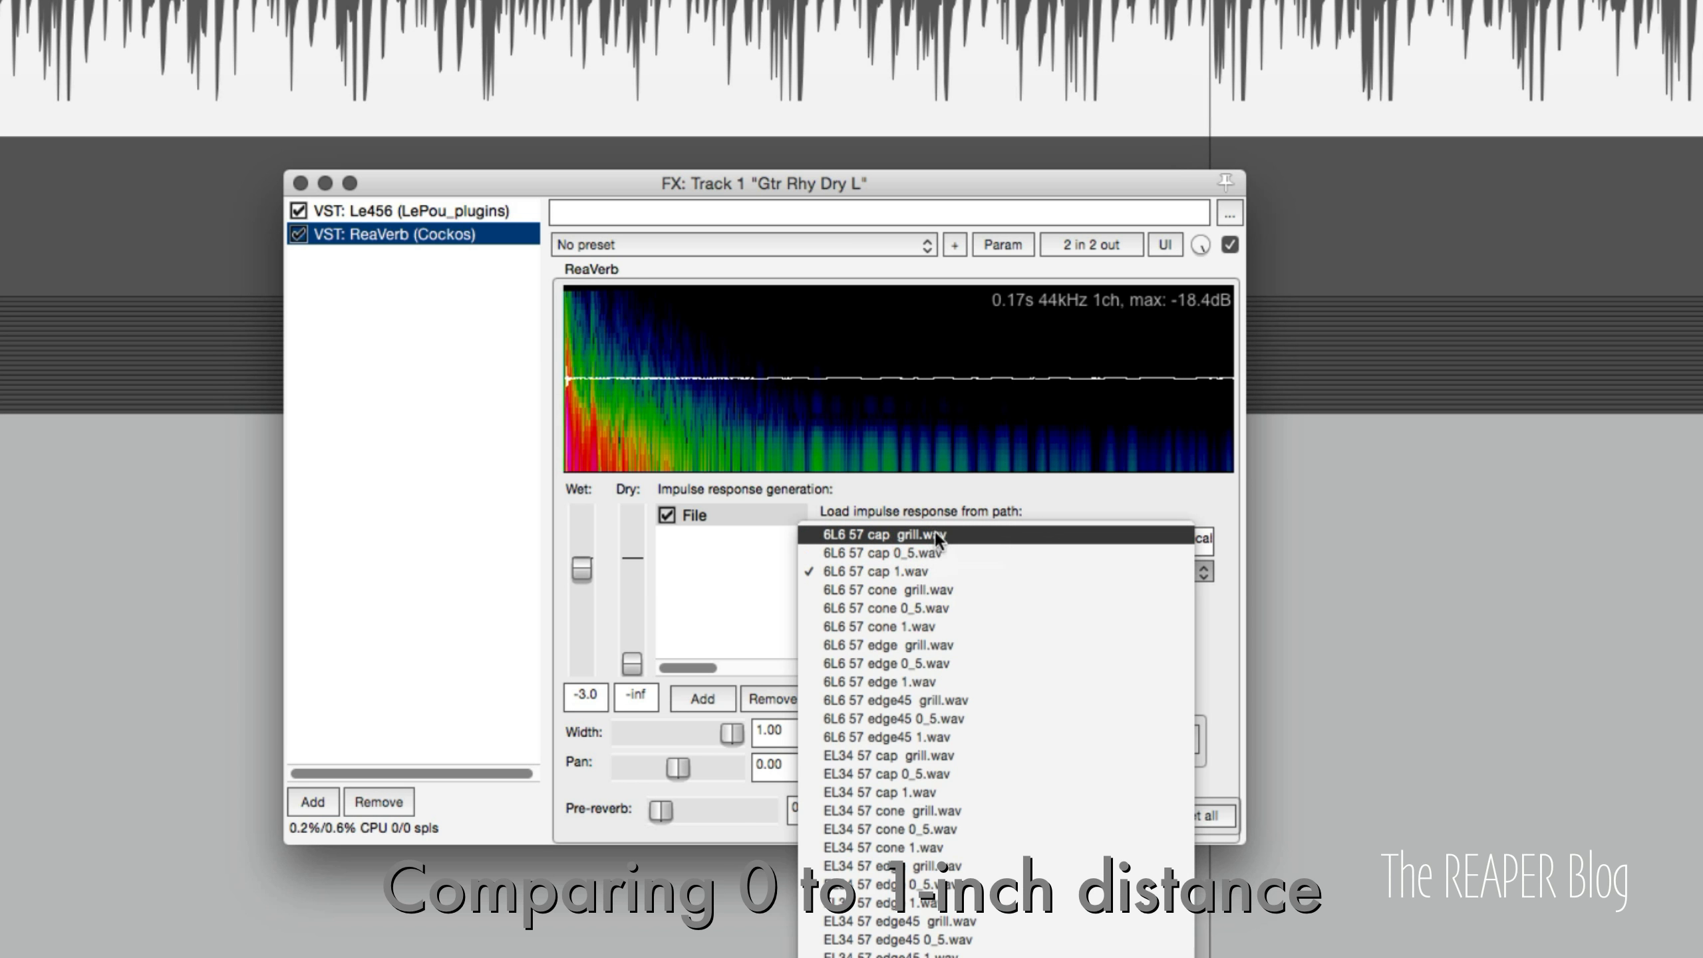
click(937, 537)
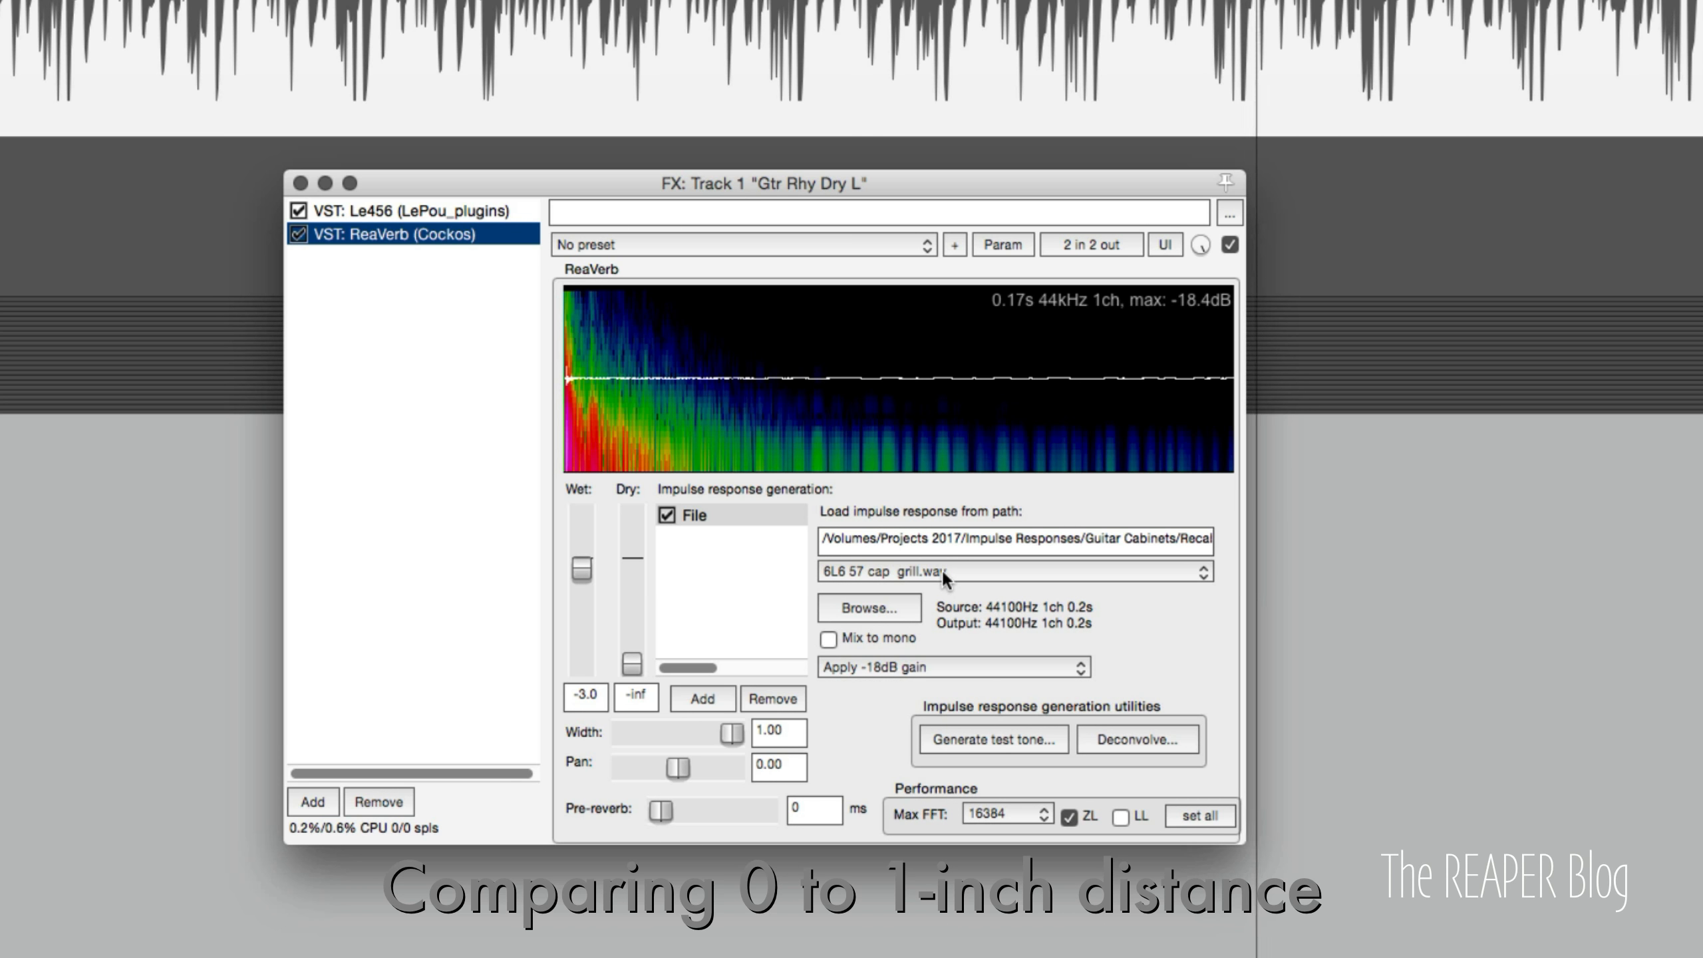
click(942, 568)
click(941, 606)
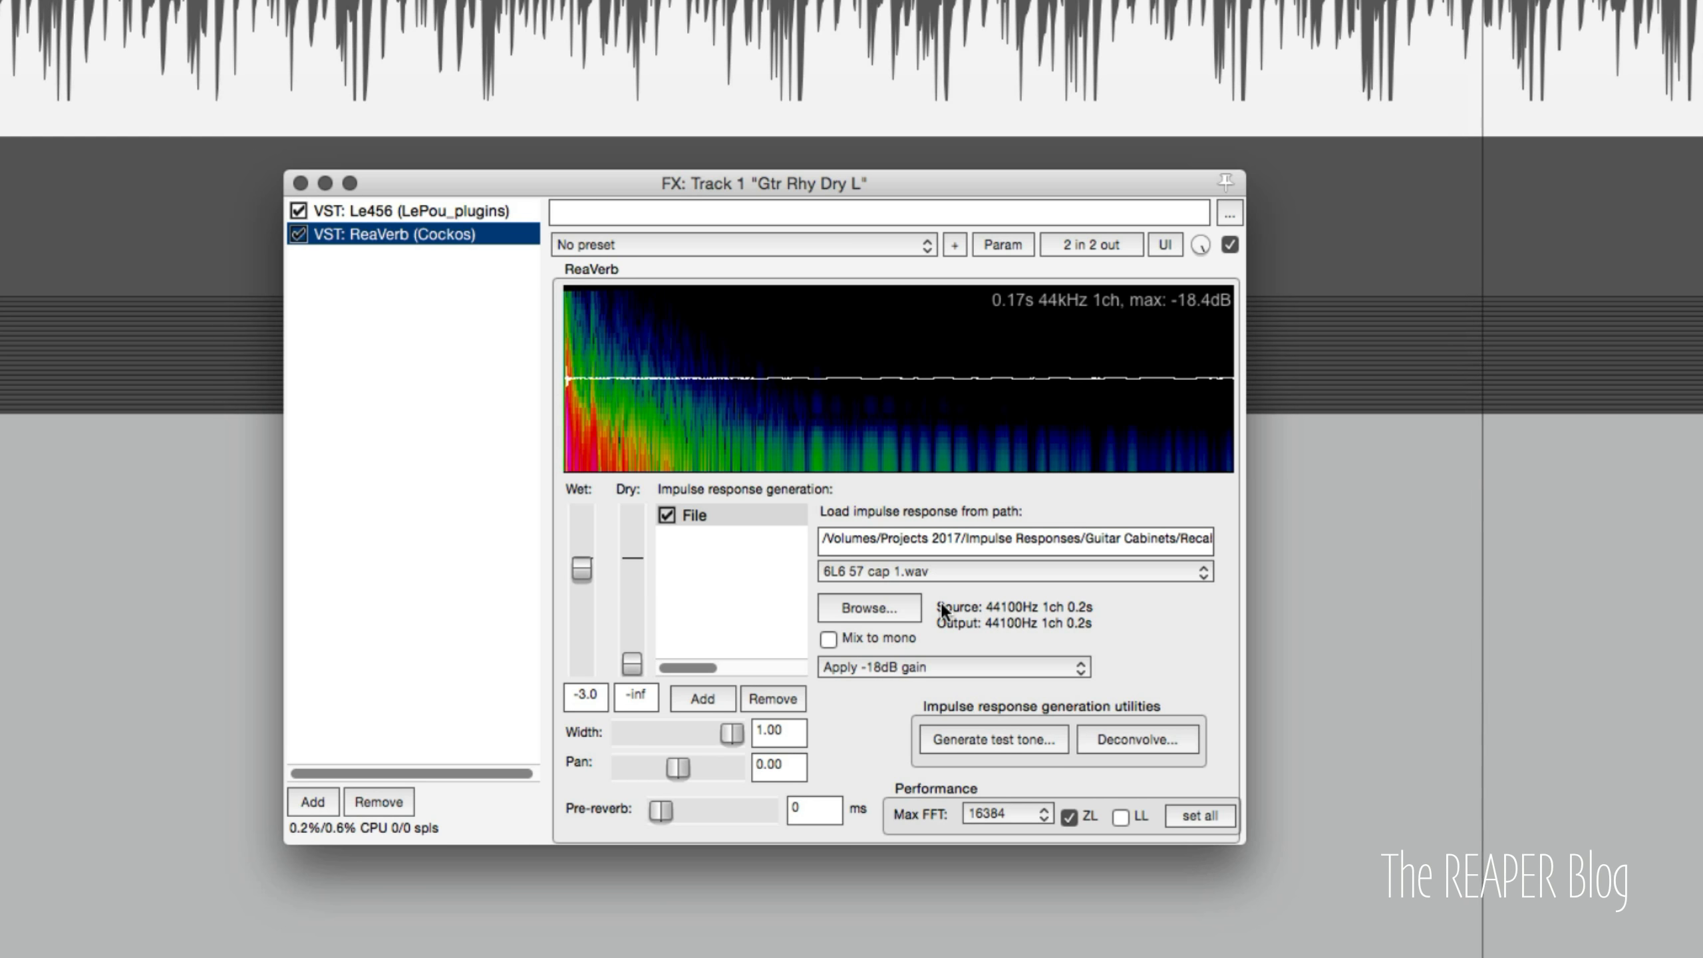
Step: Compare the EL34 57 cap 1.wav impulse with 6L6 57 cap 1.wav by switching between the two files
click(940, 572)
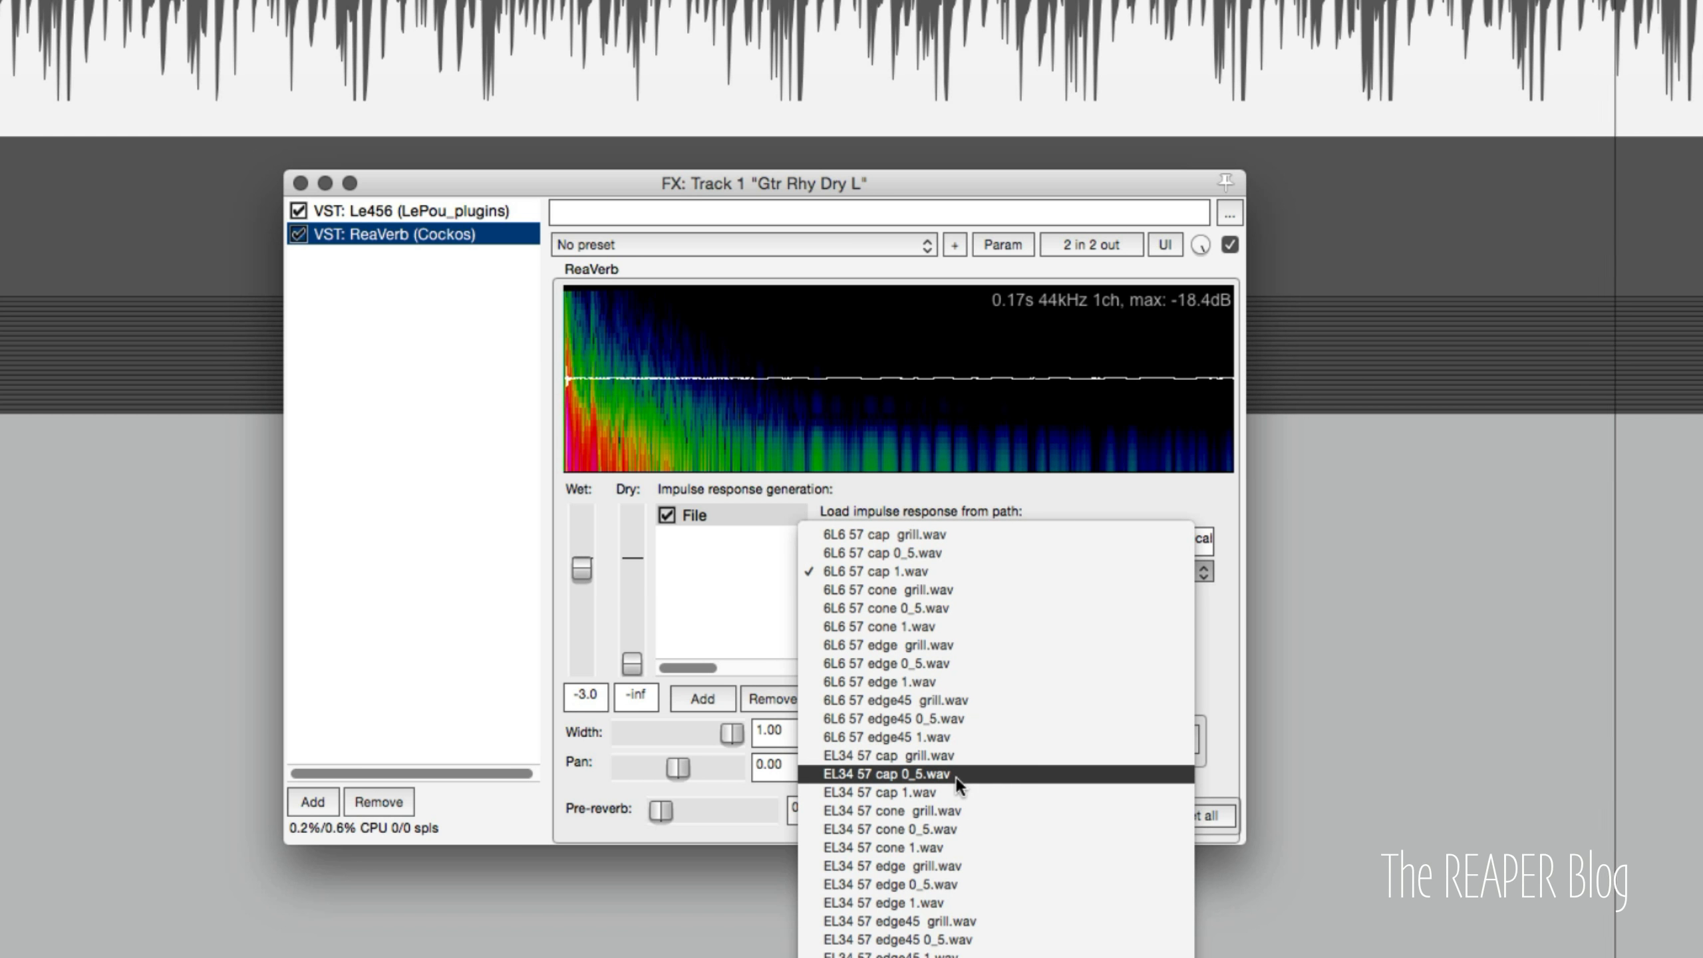
click(841, 794)
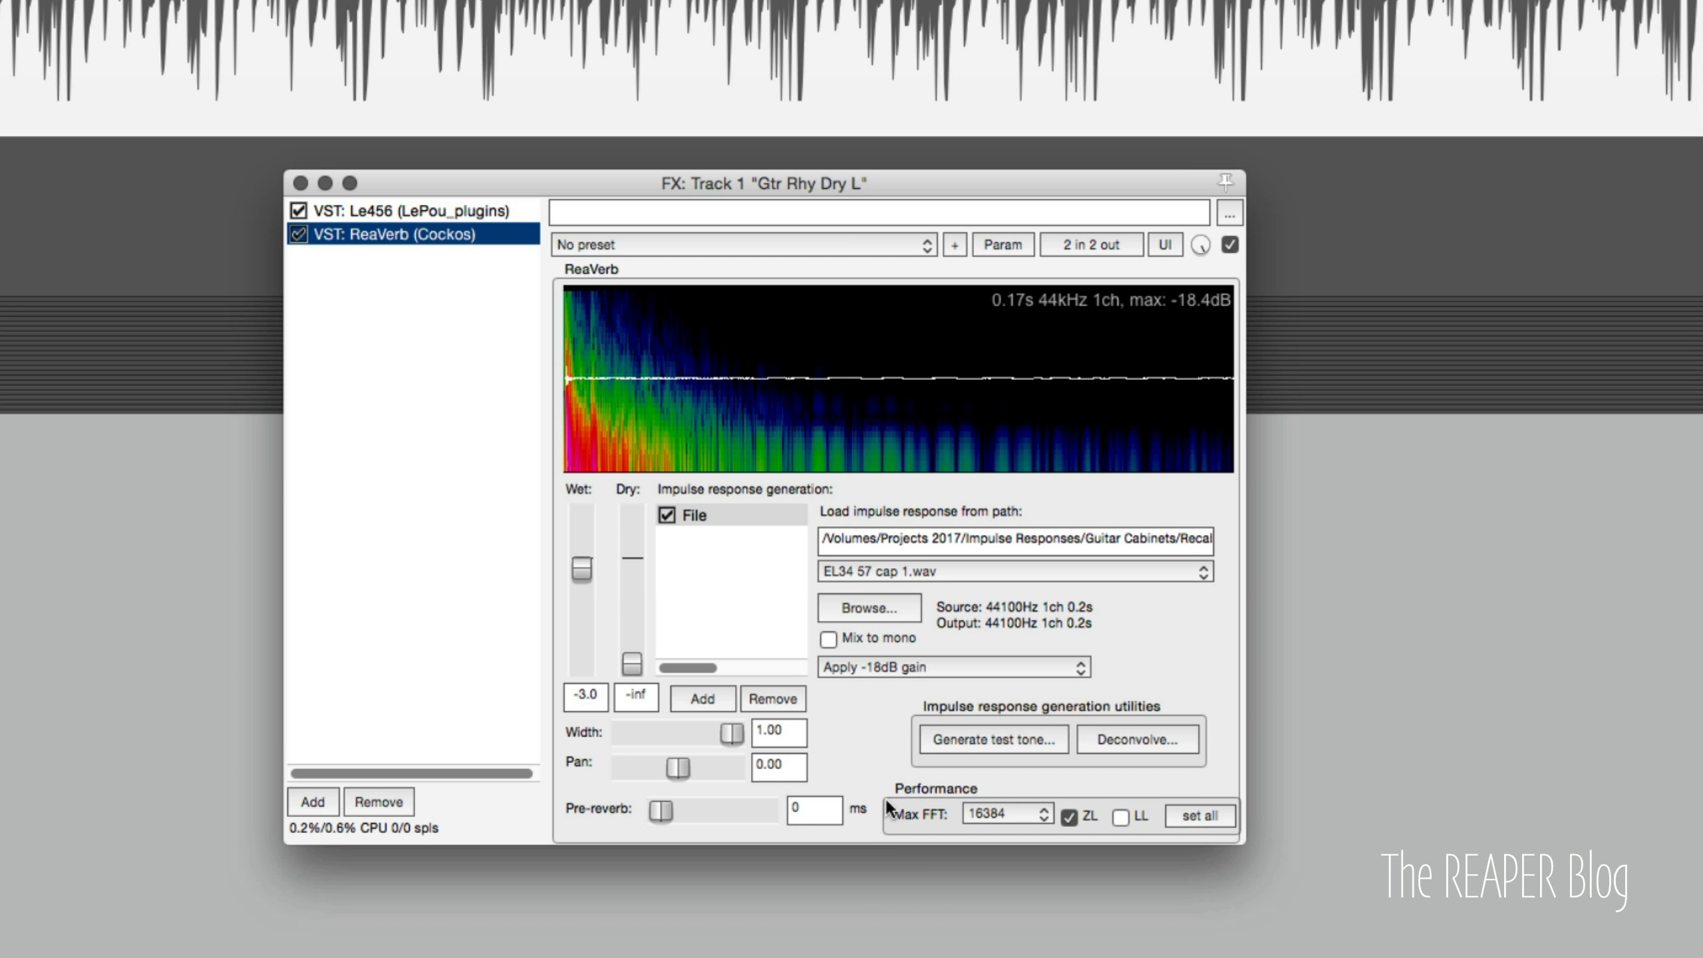
click(969, 564)
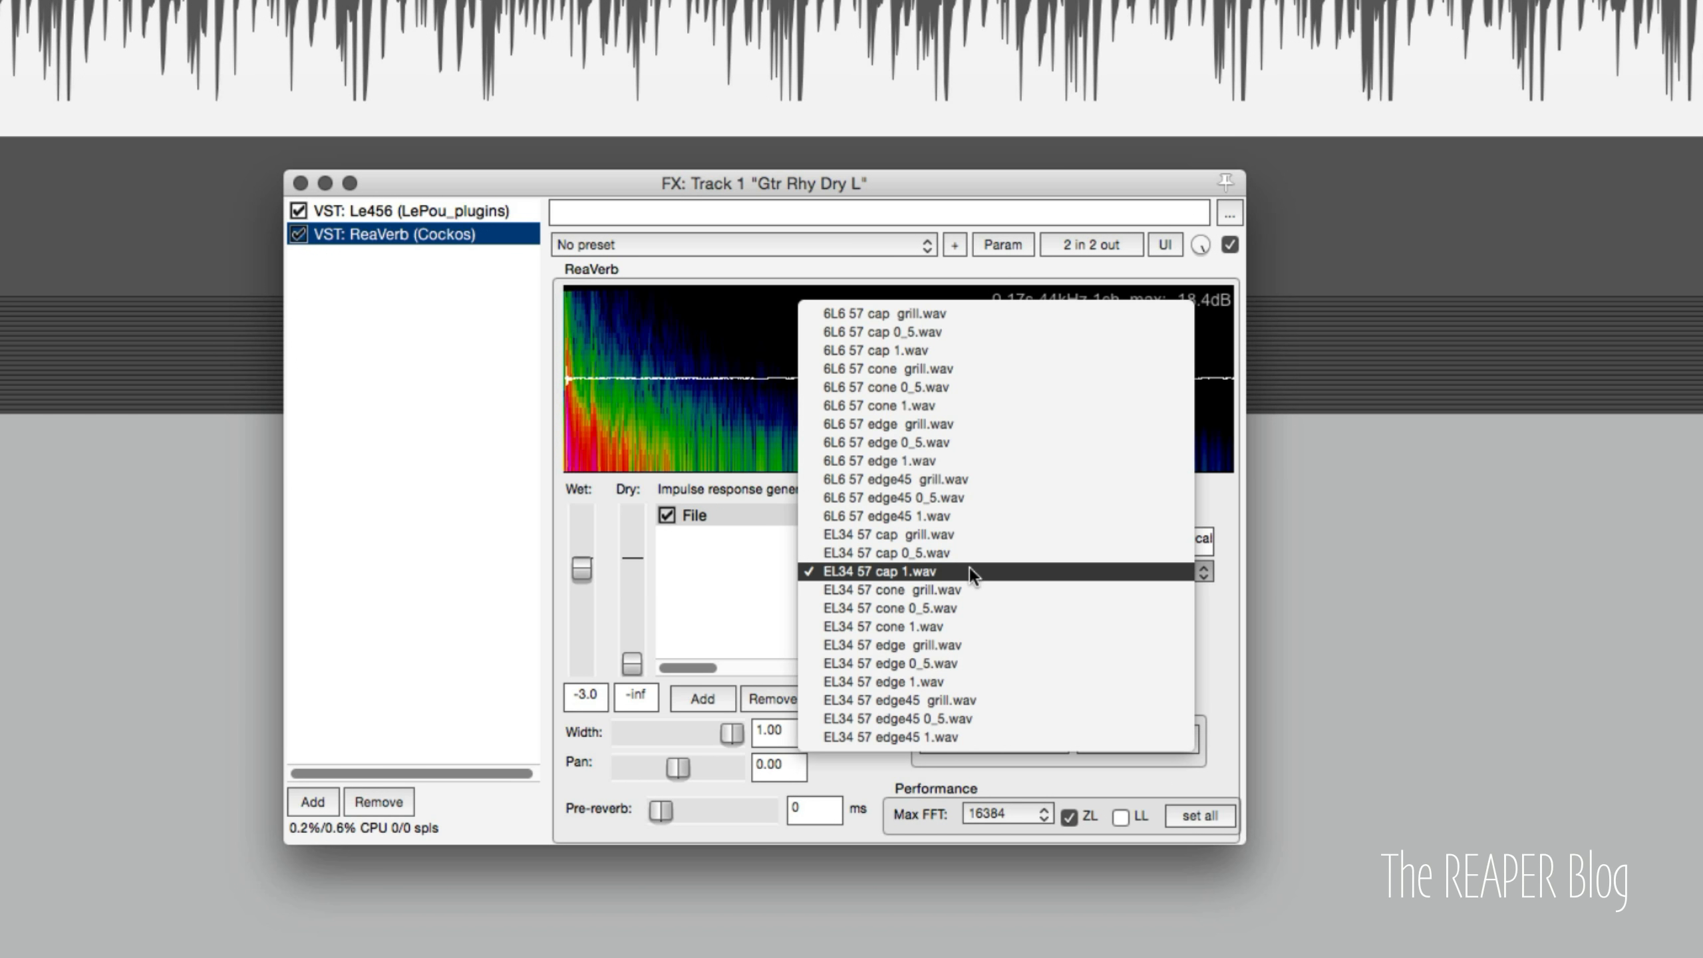
click(958, 349)
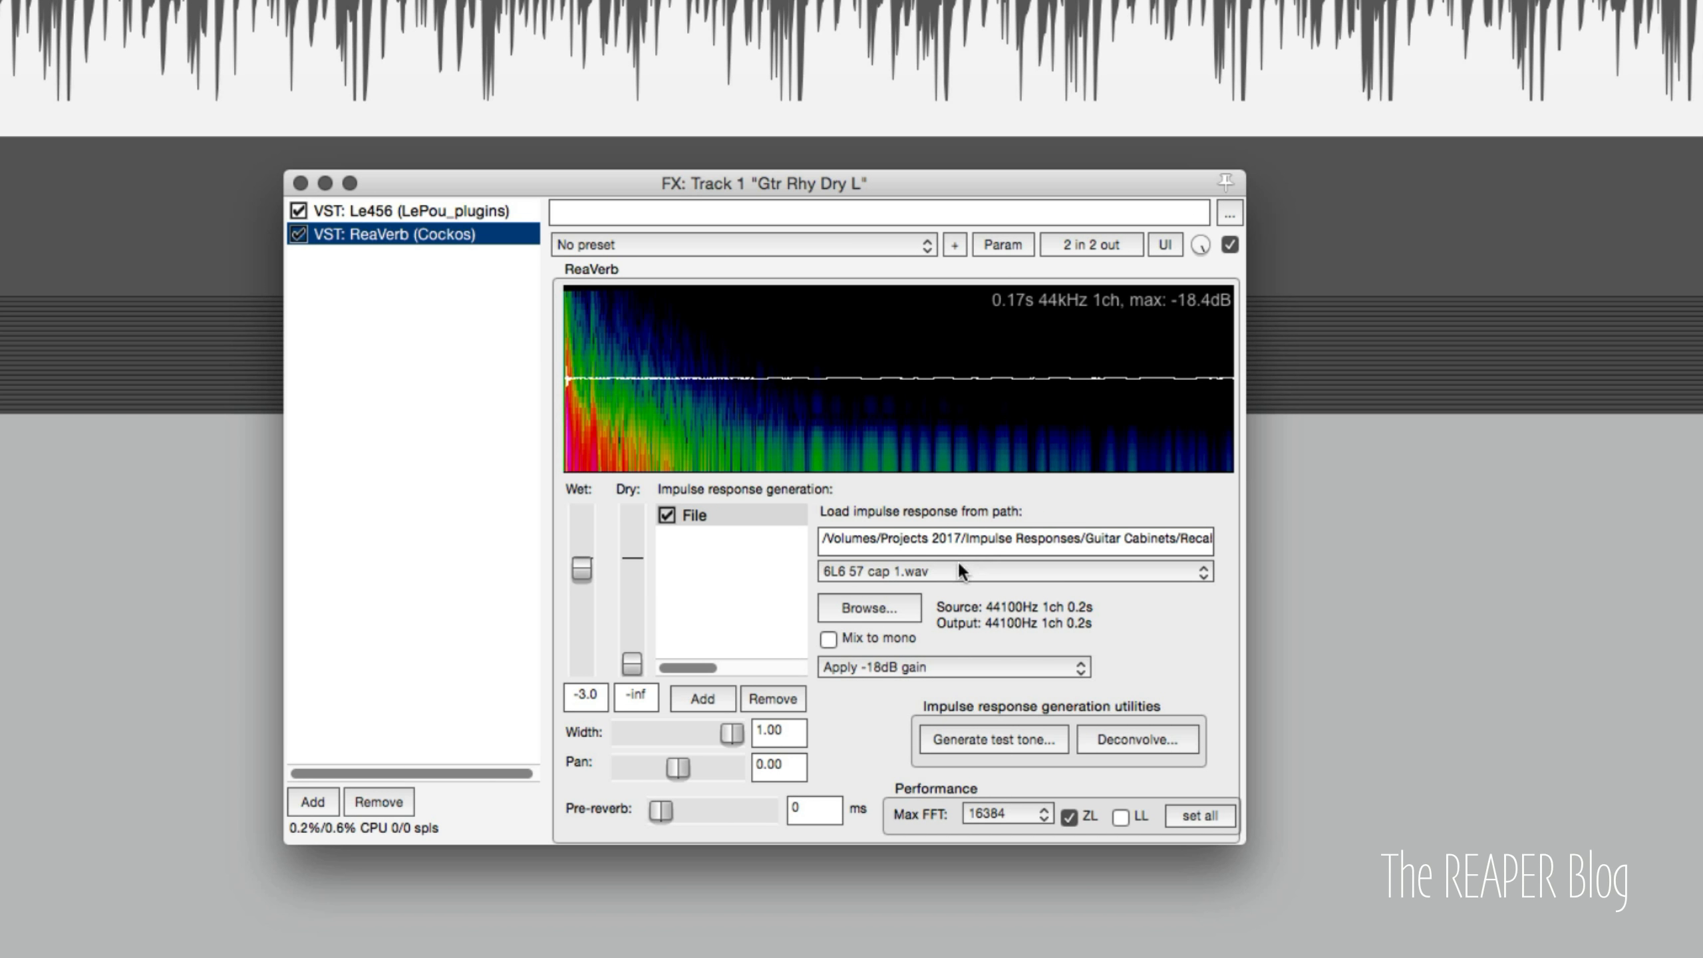
click(951, 564)
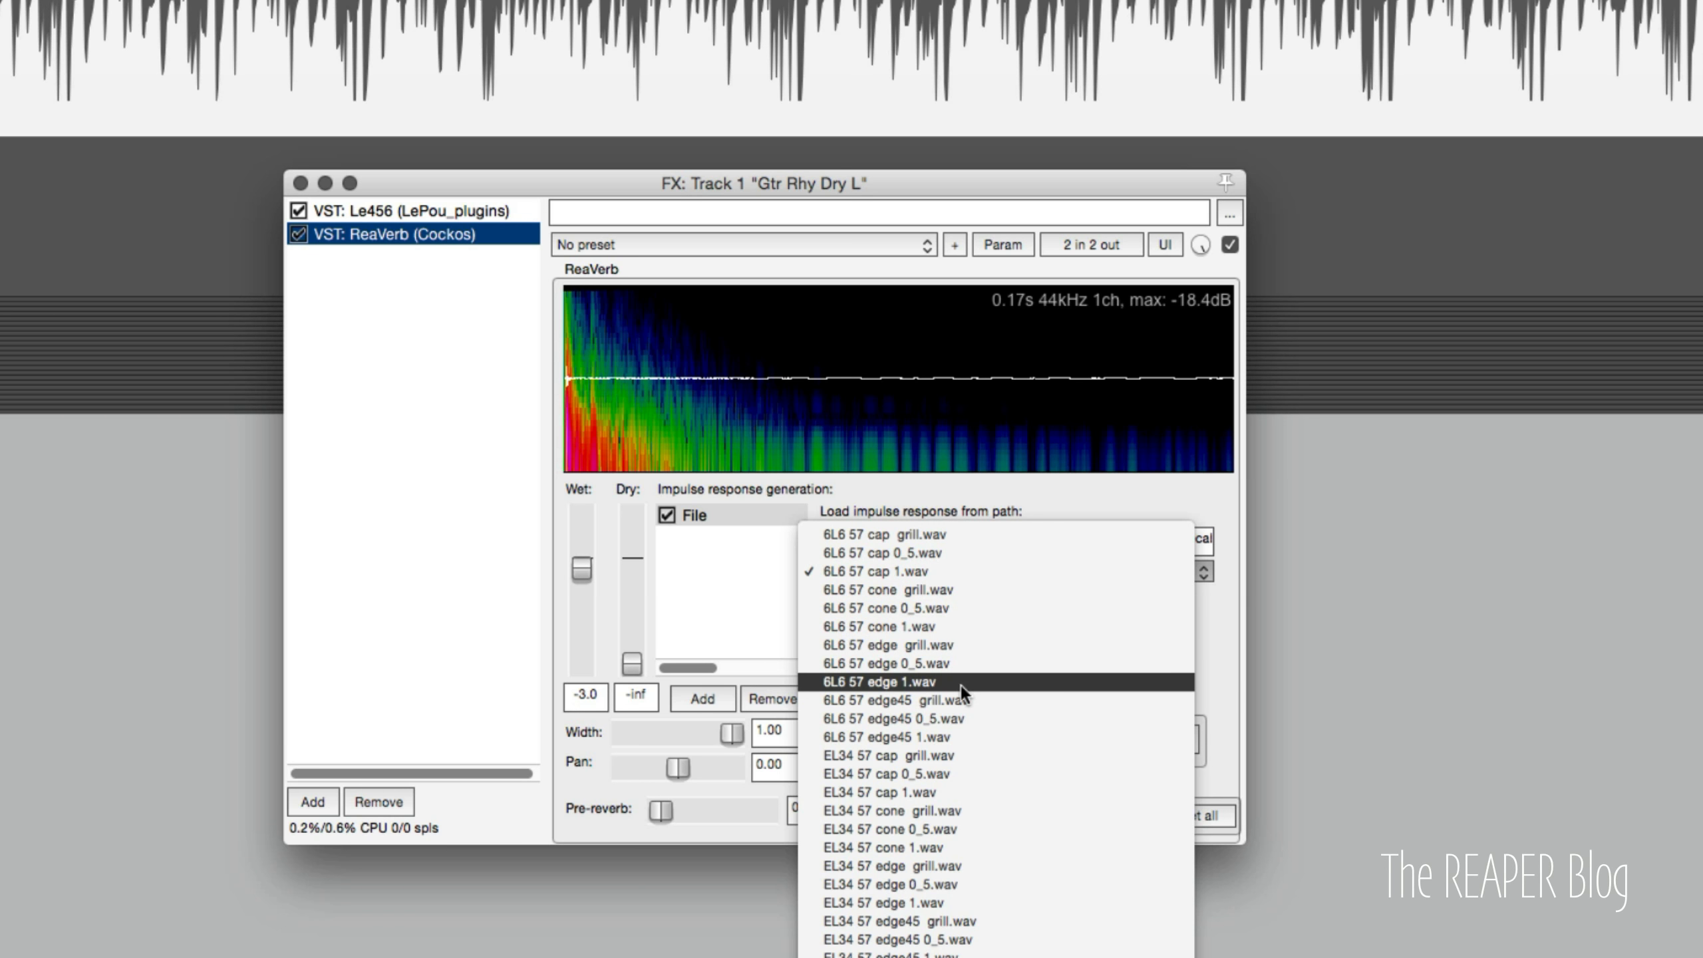
click(950, 786)
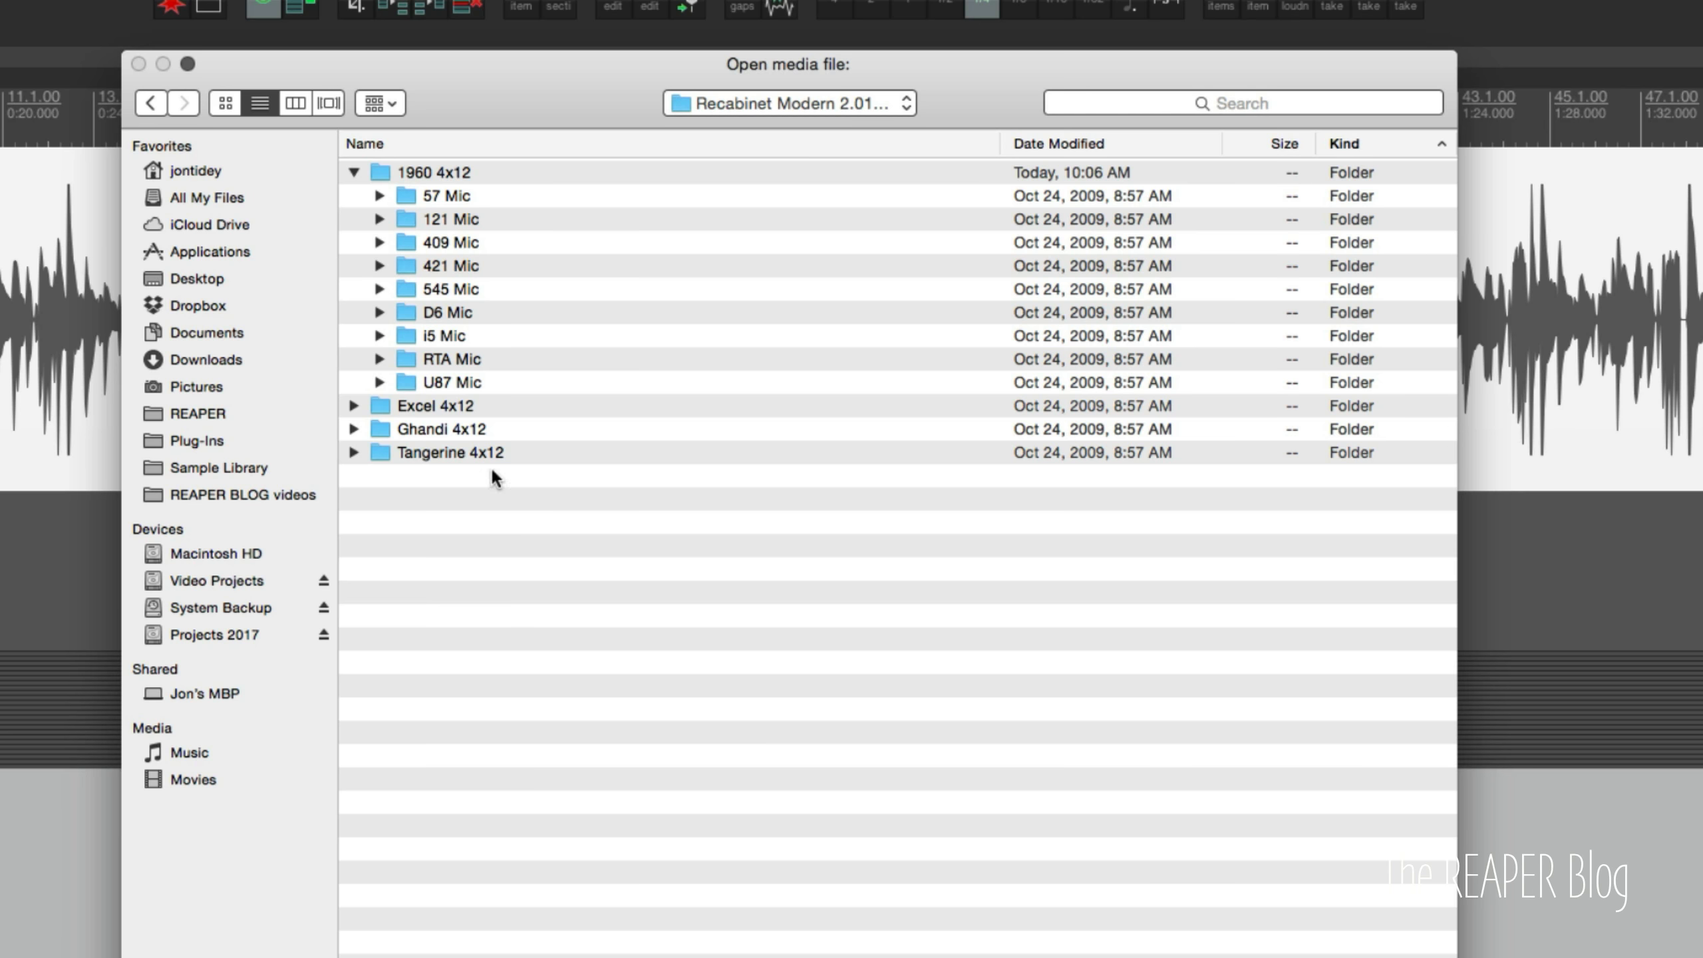
Step: Load 6L6 121 cap grill.wav from the 121 Mic folder of the Tangerine 4x12 cabinet
double_click(498, 453)
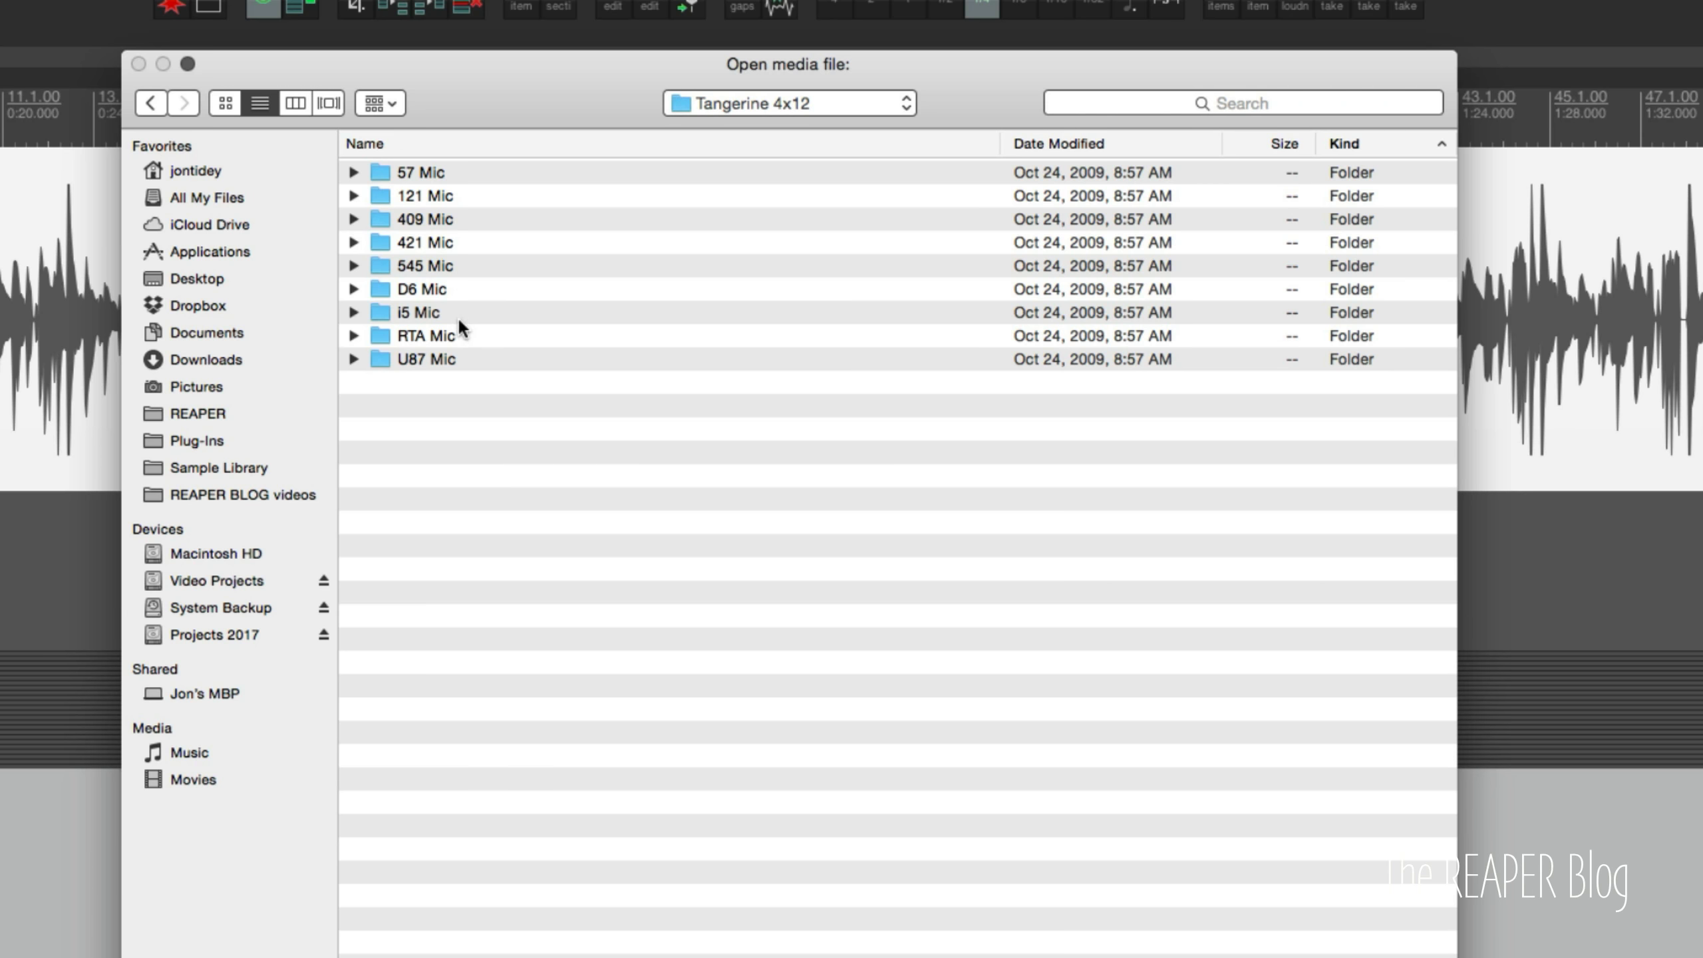
double_click(479, 193)
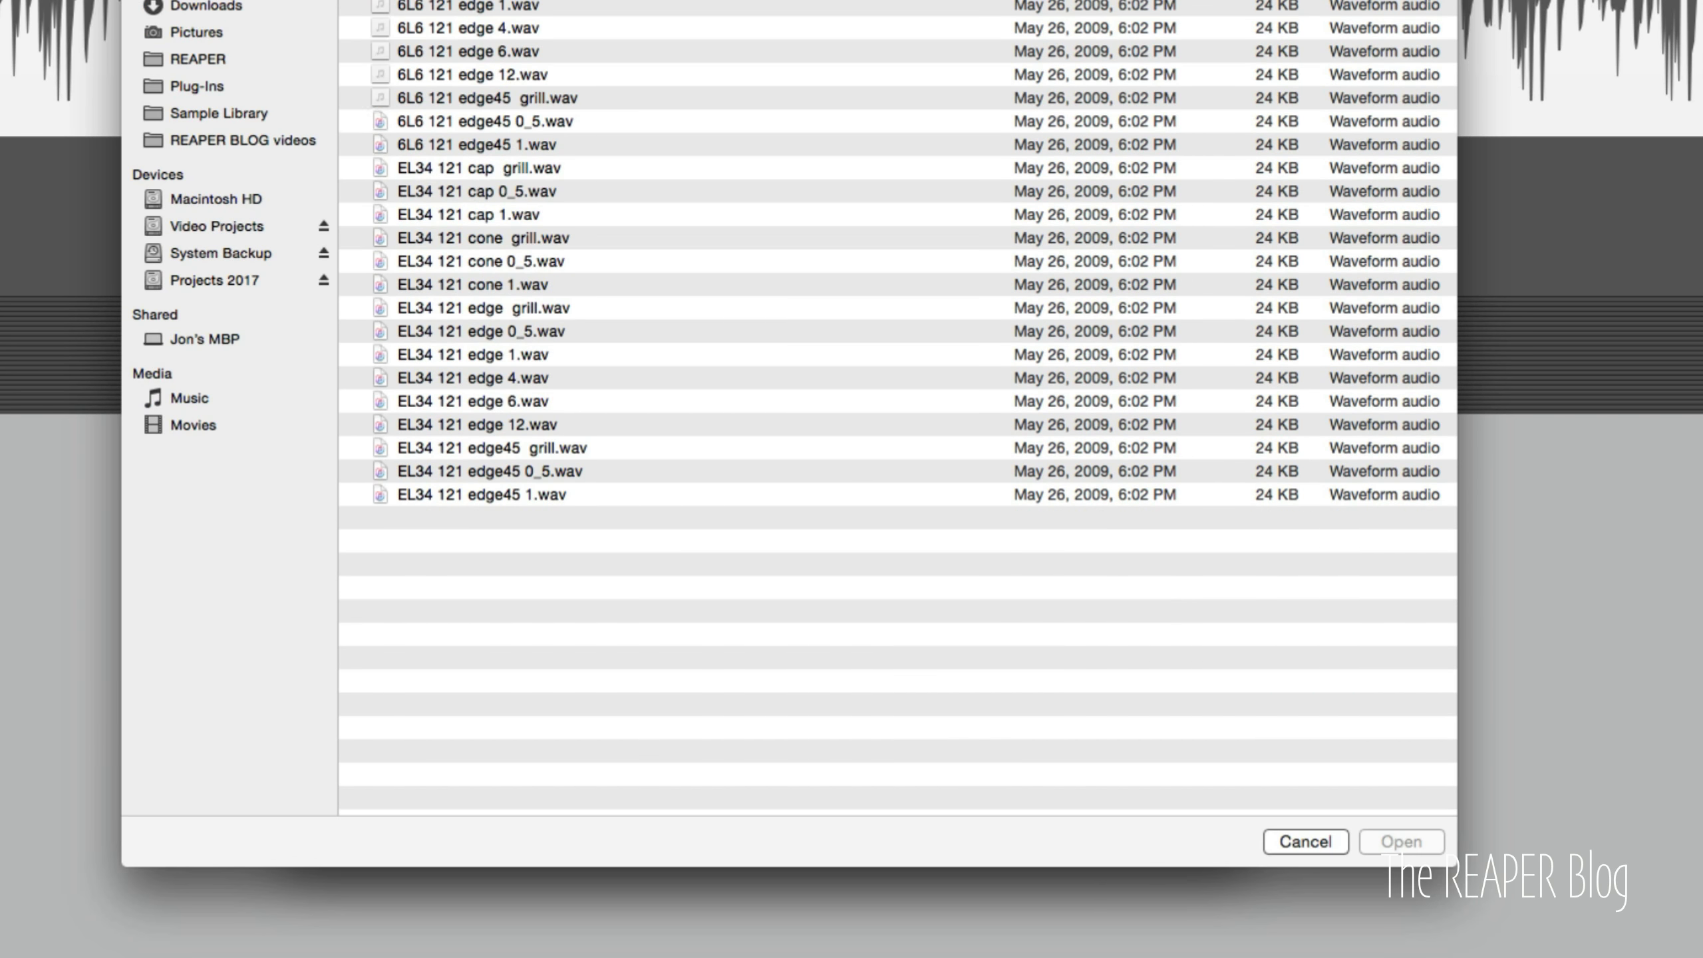
double_click(541, 174)
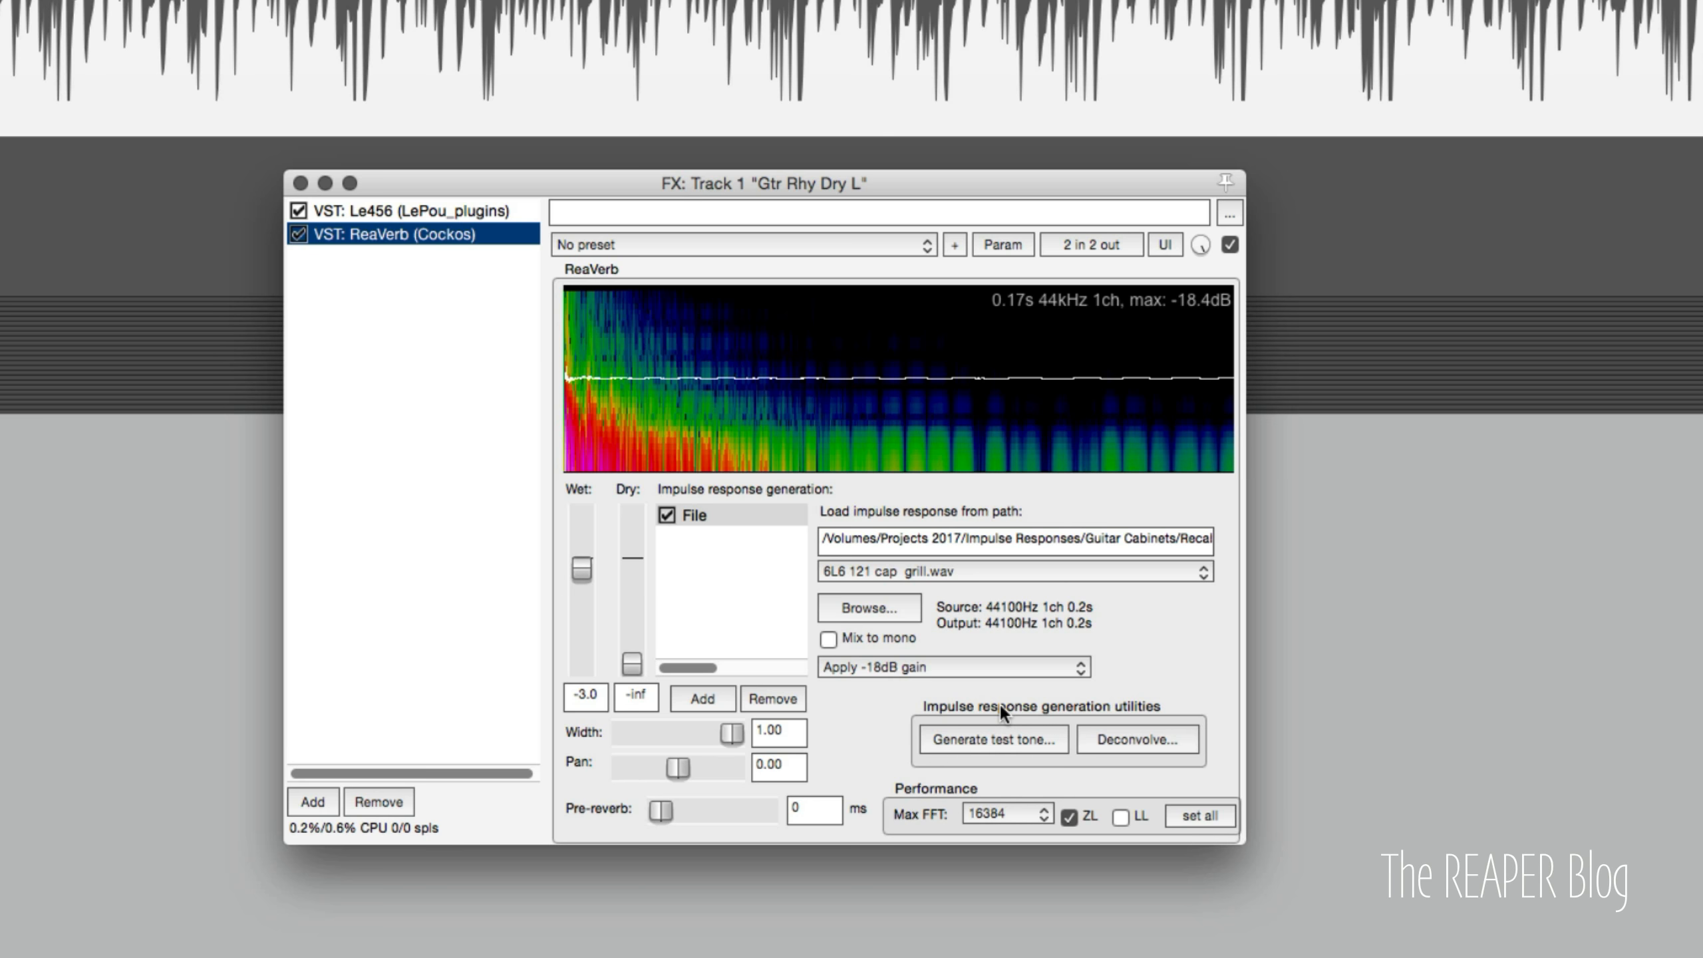
Step: Audition the 6L6 121 cone 1.wav, 6L6 121 edge 1.wav and 6L6 121 edge 6.wav impulses in turn
click(955, 570)
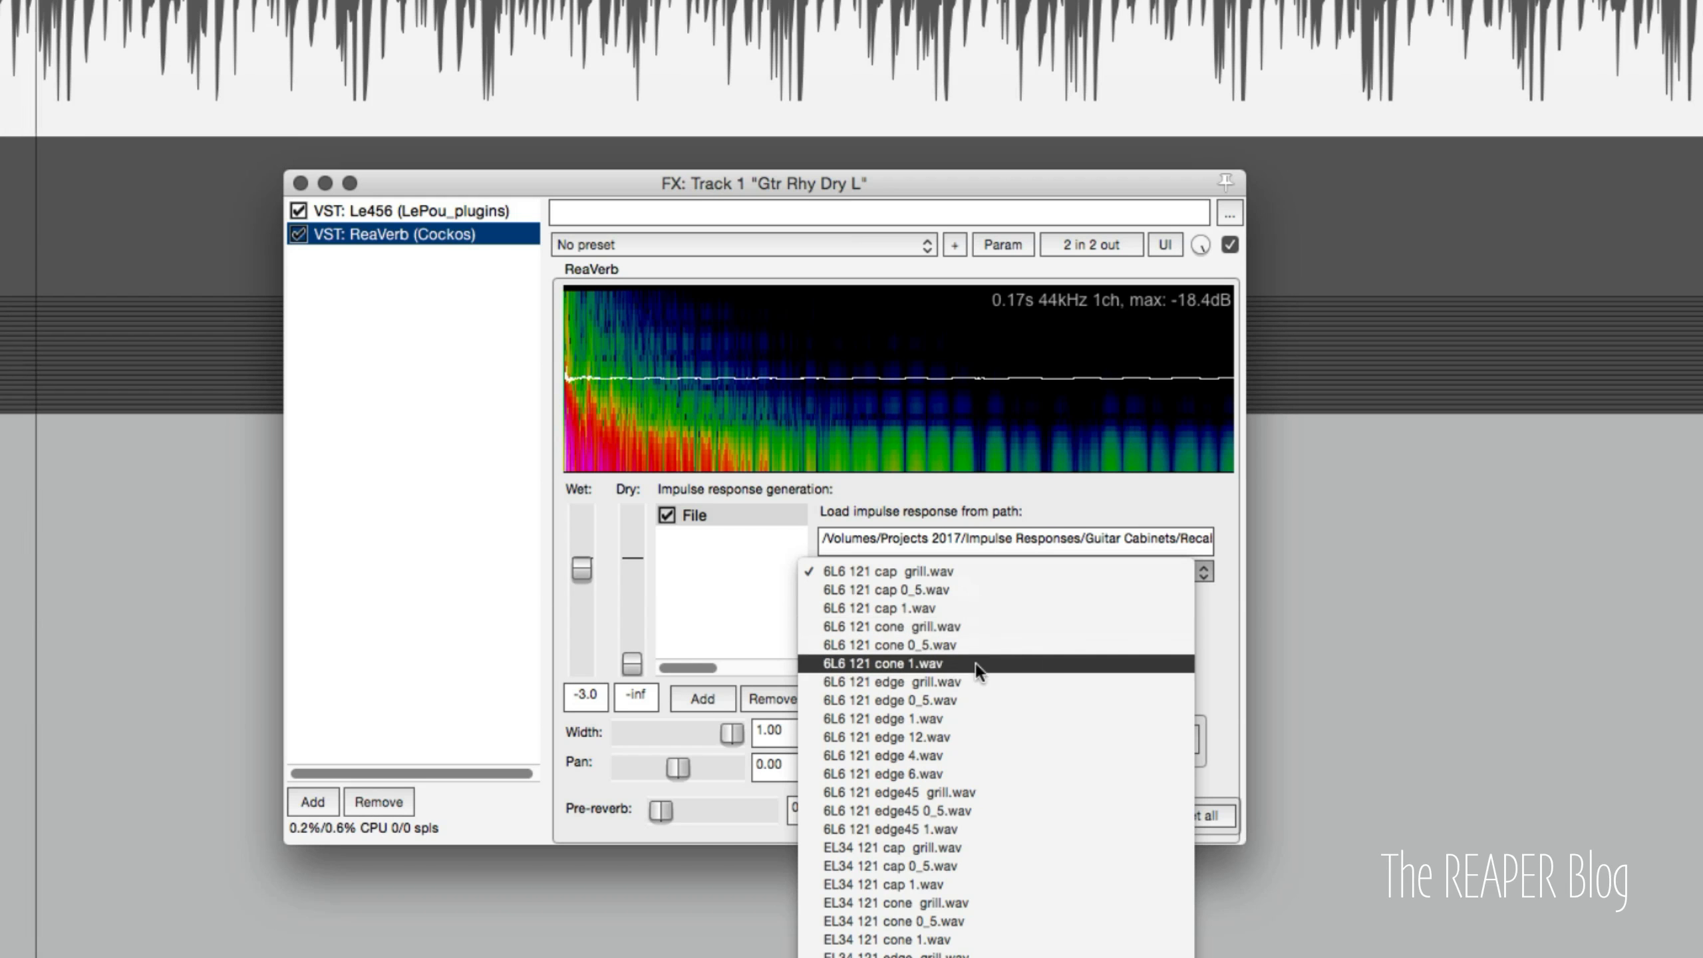
click(976, 663)
click(966, 570)
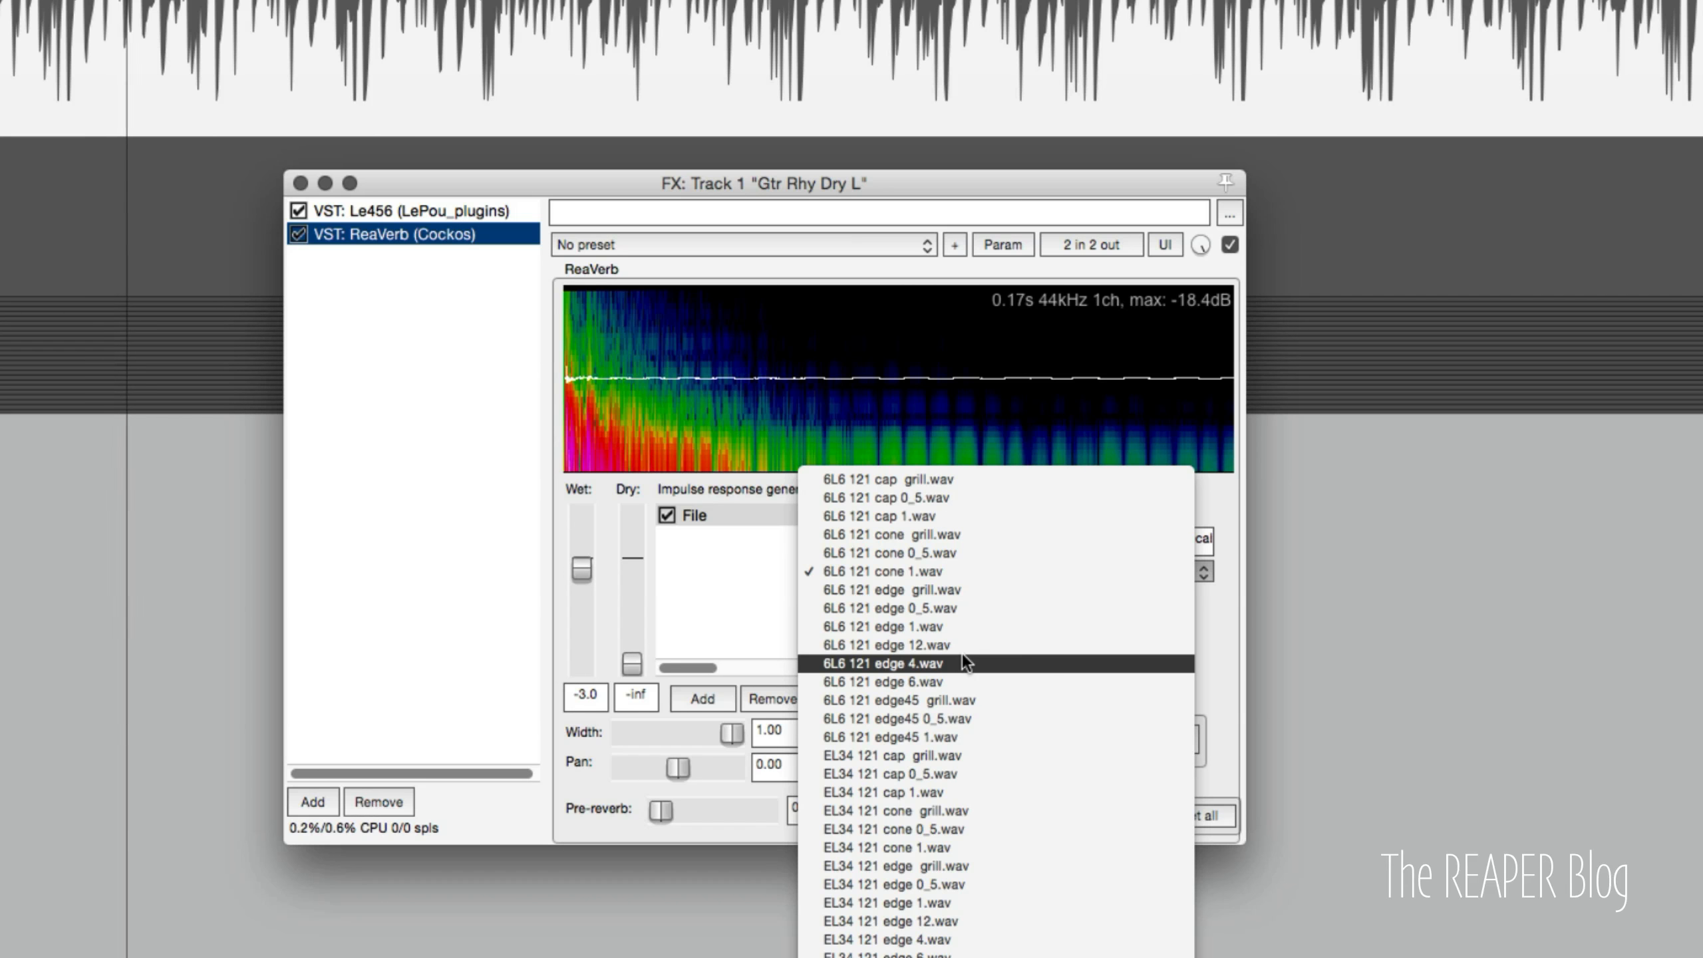
click(965, 626)
click(951, 570)
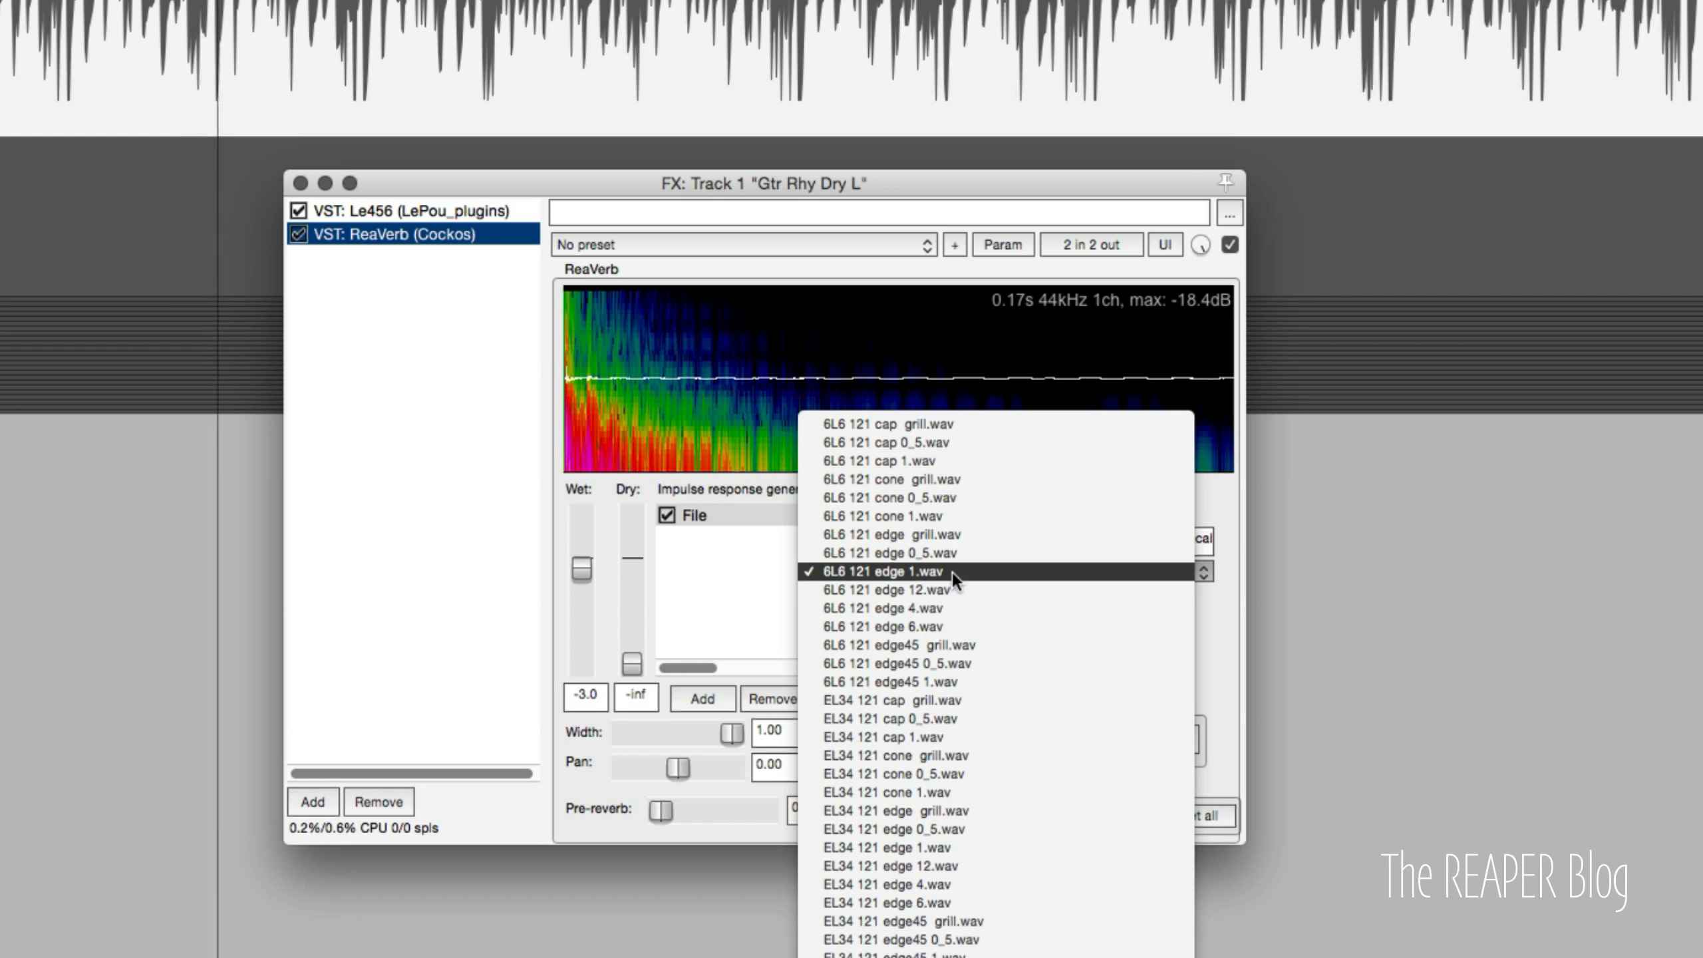
click(955, 623)
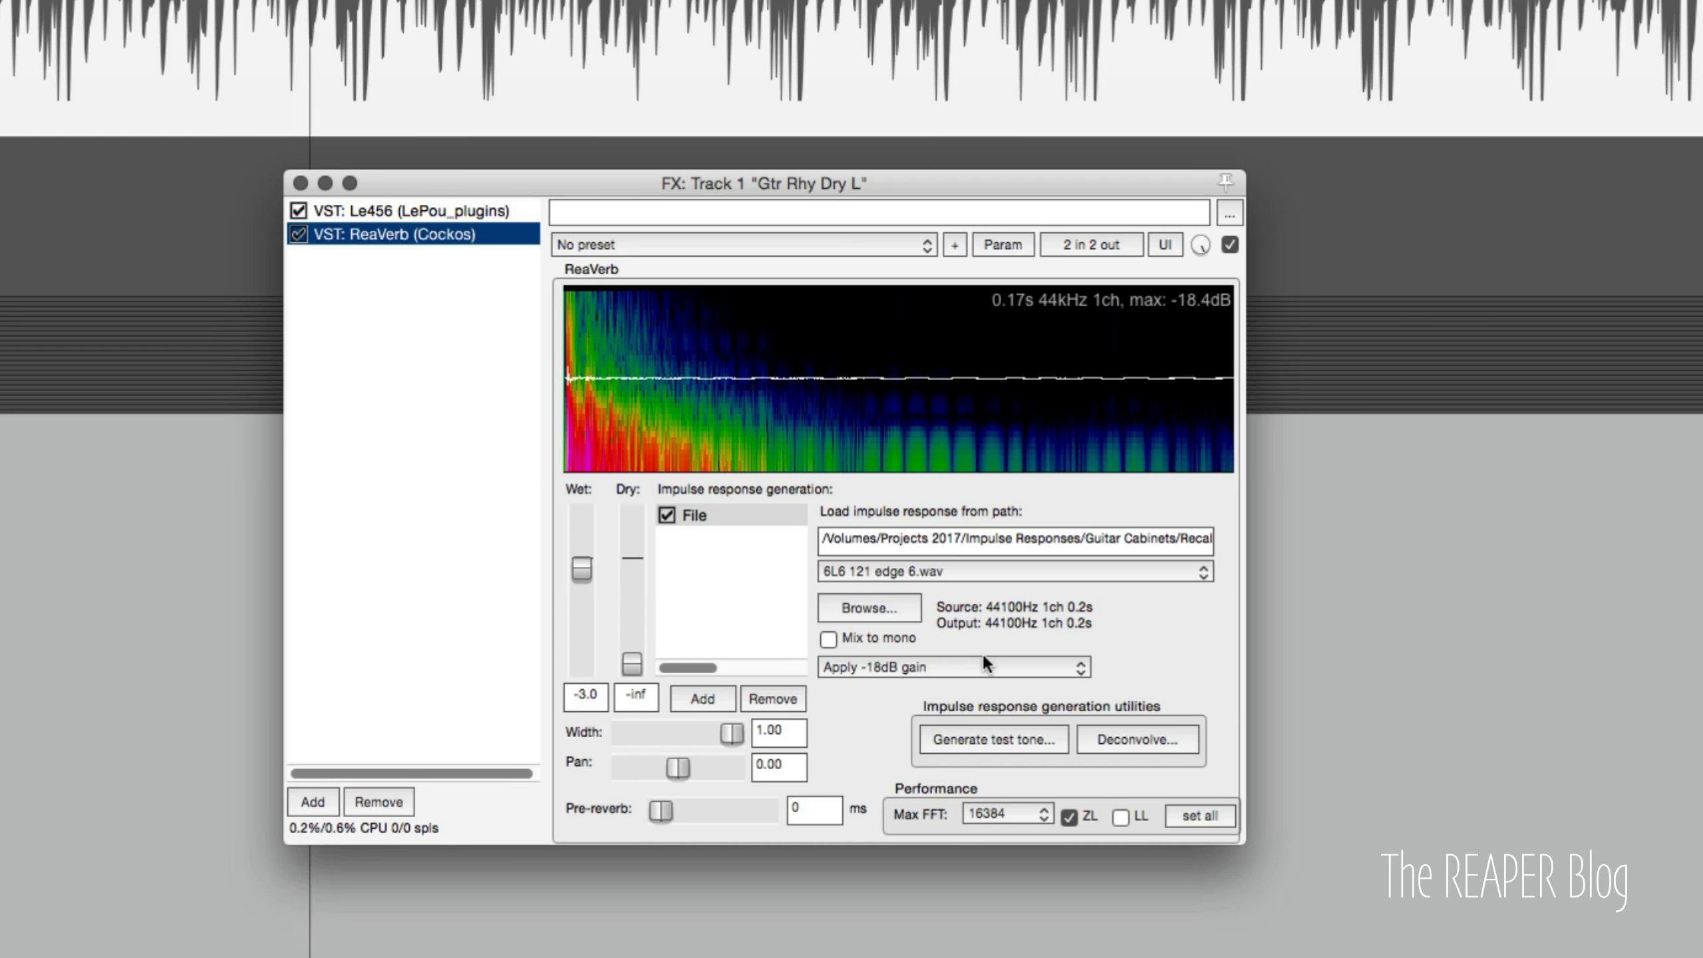
Step: Compare the EL34 121 edge 6.wav and EL34 121 edge 1.wav impulses by alternating between them, ending on EL34 121 edge 6.wav
click(987, 572)
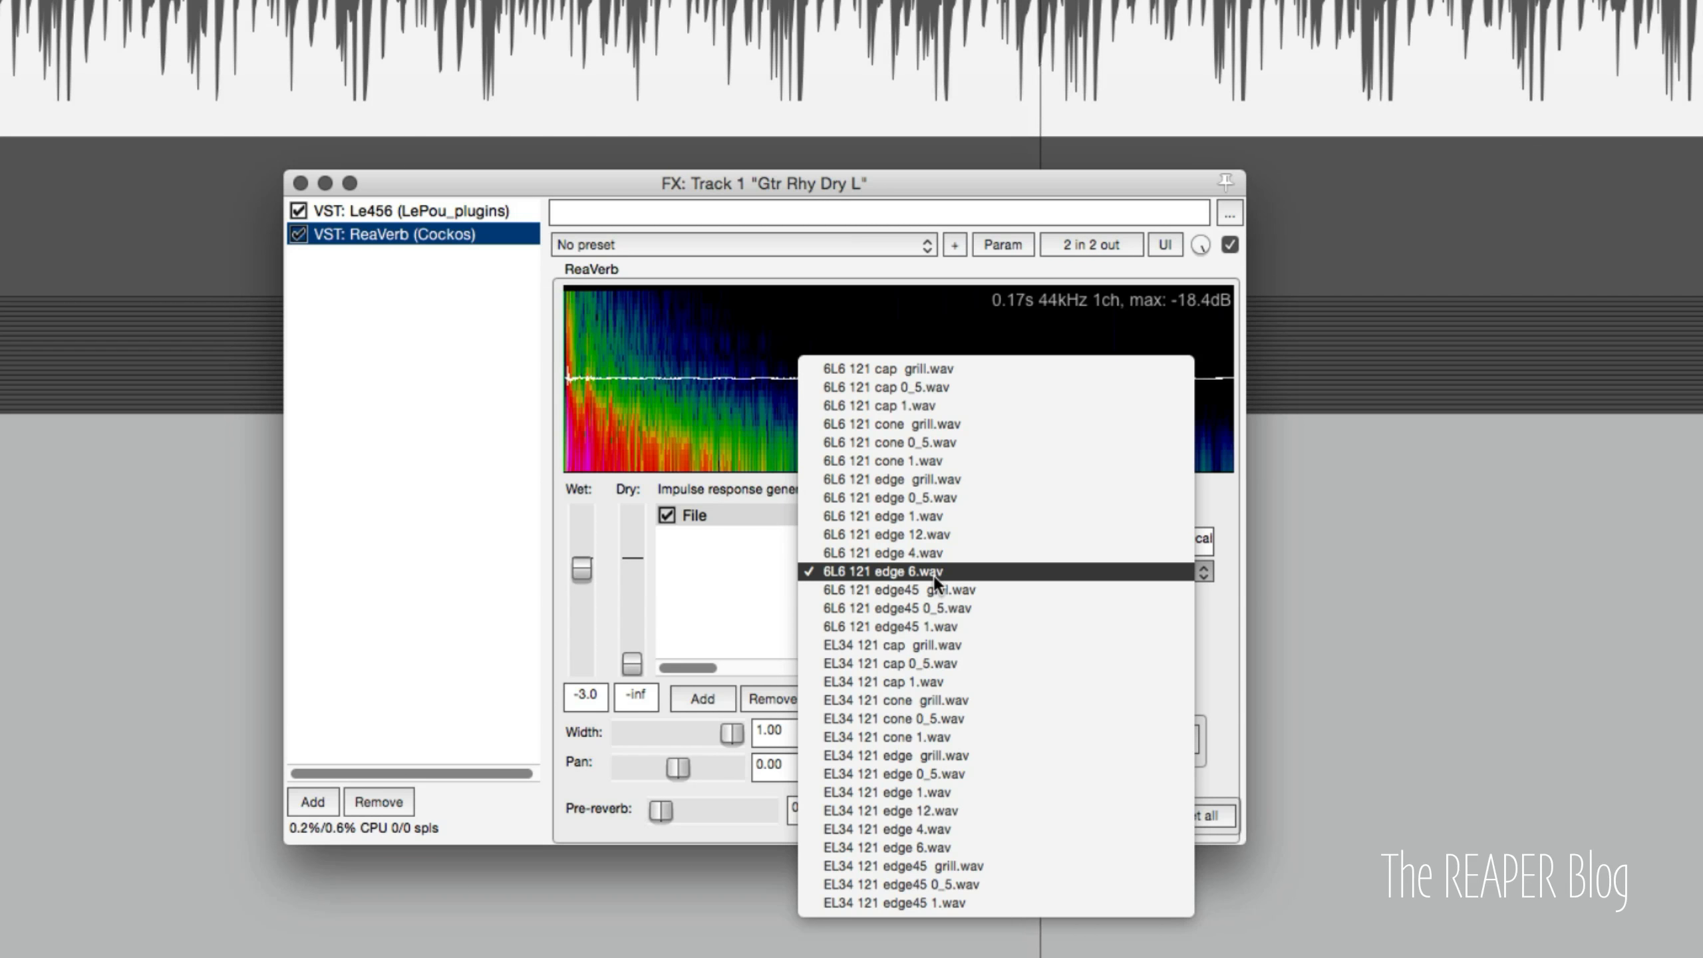
click(975, 848)
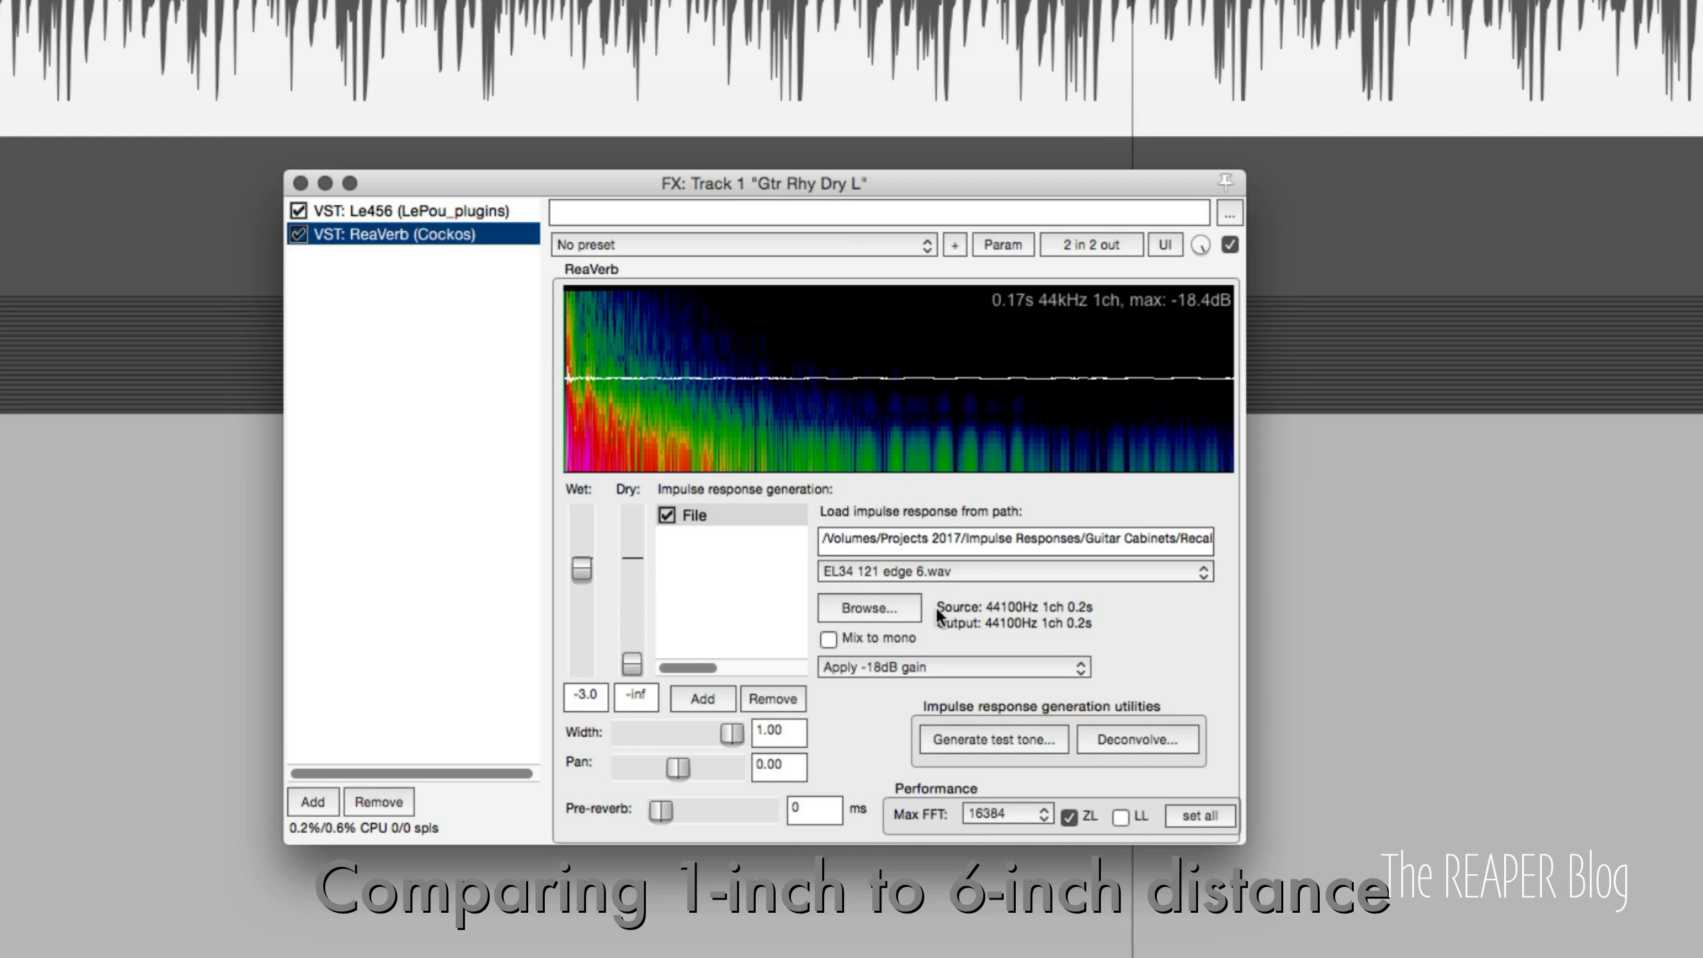
click(963, 571)
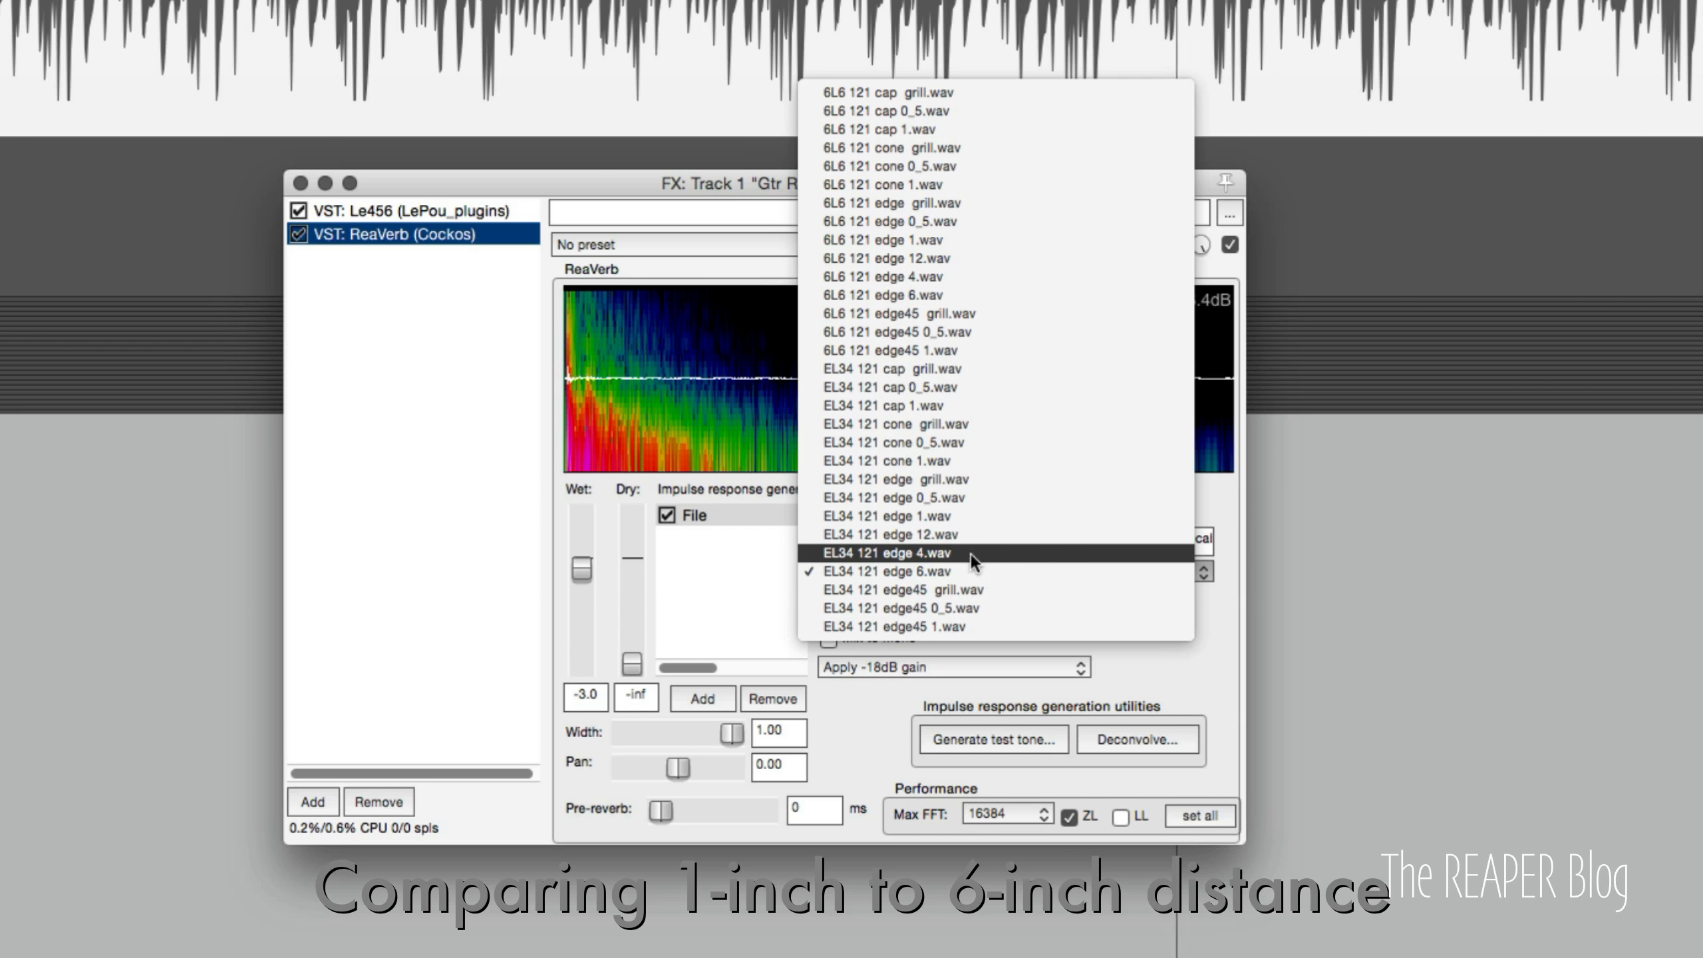
click(974, 515)
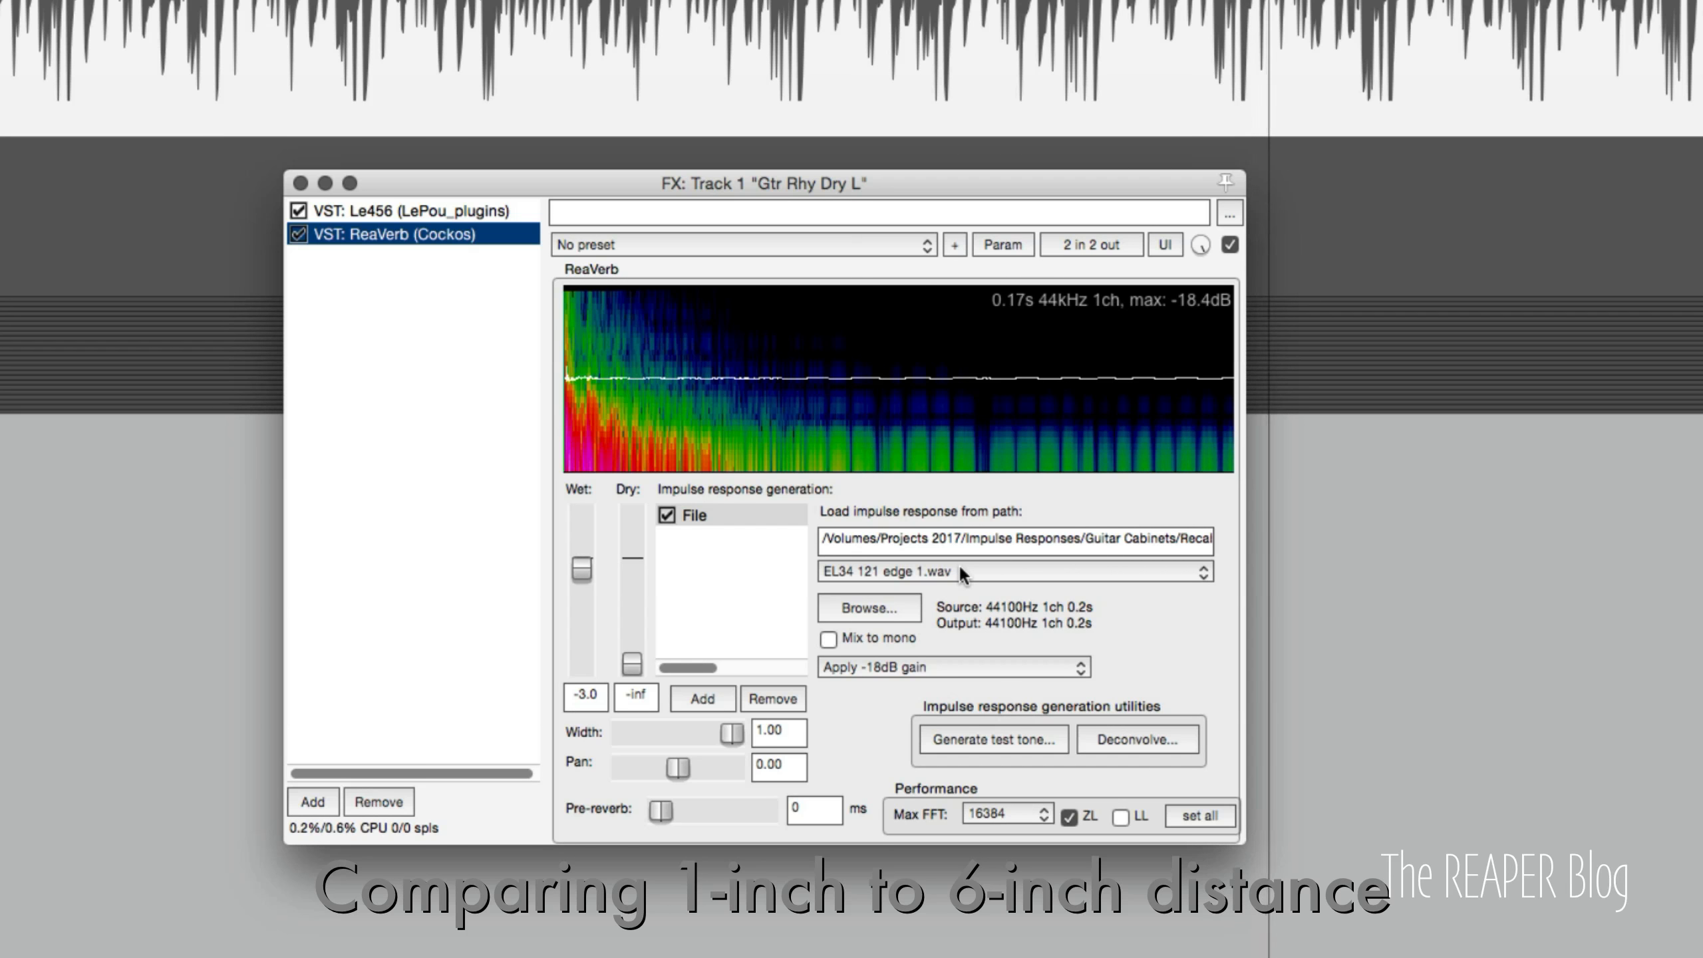
click(959, 569)
click(953, 624)
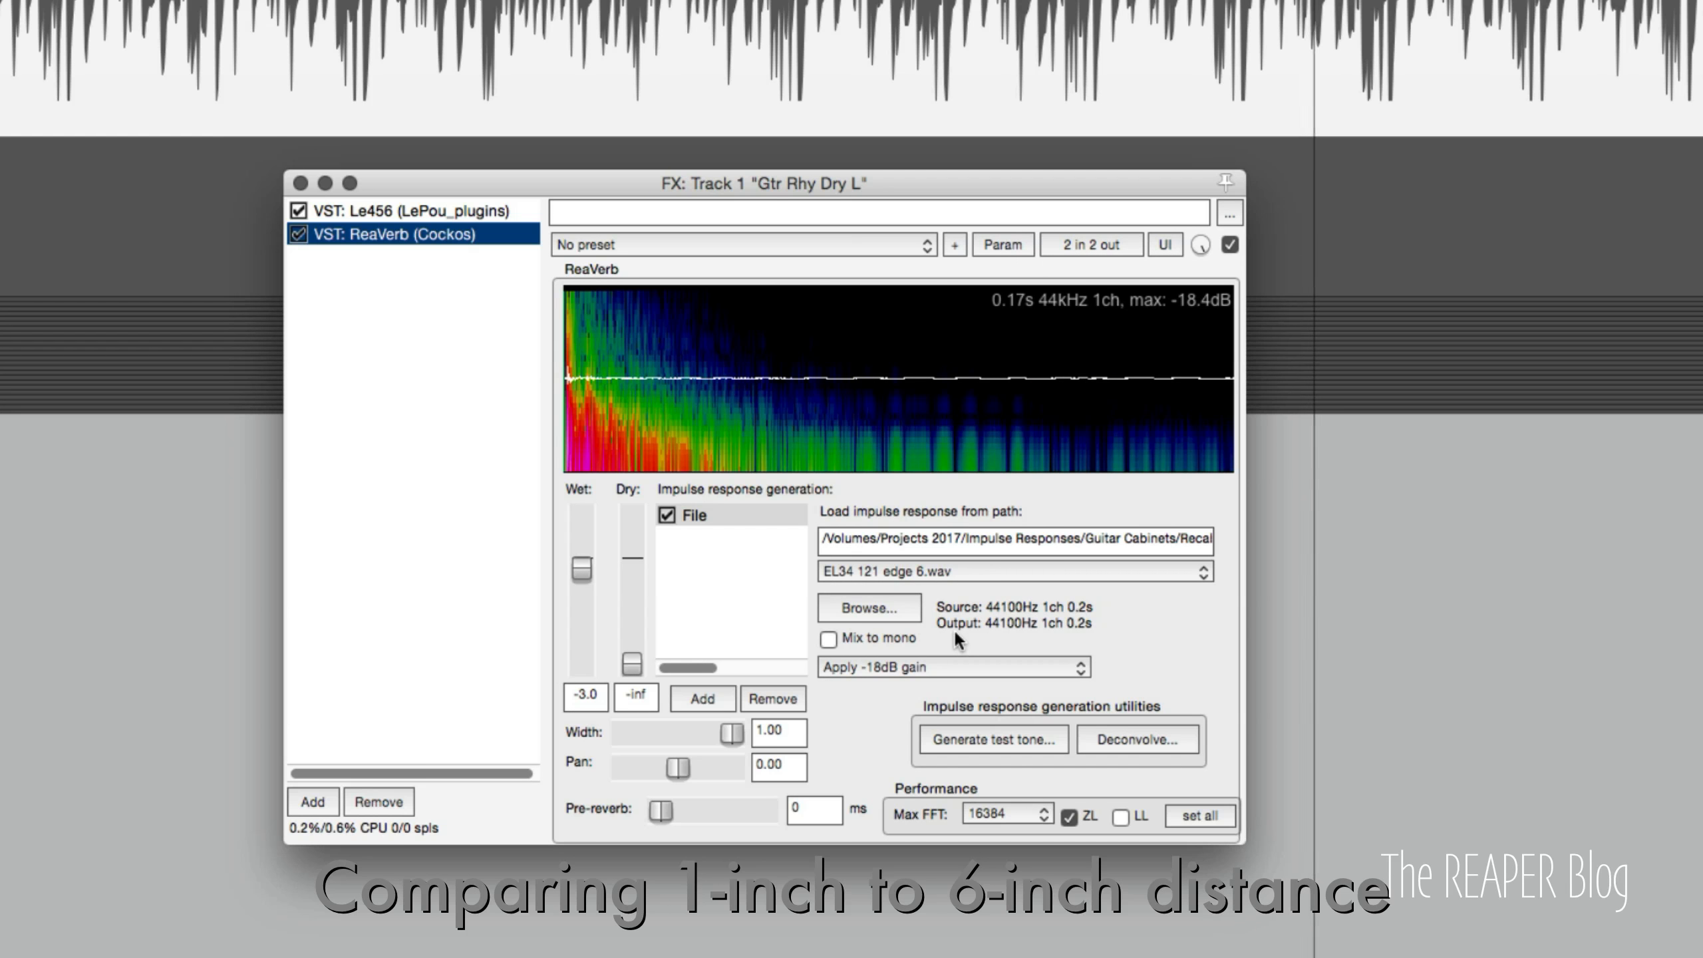